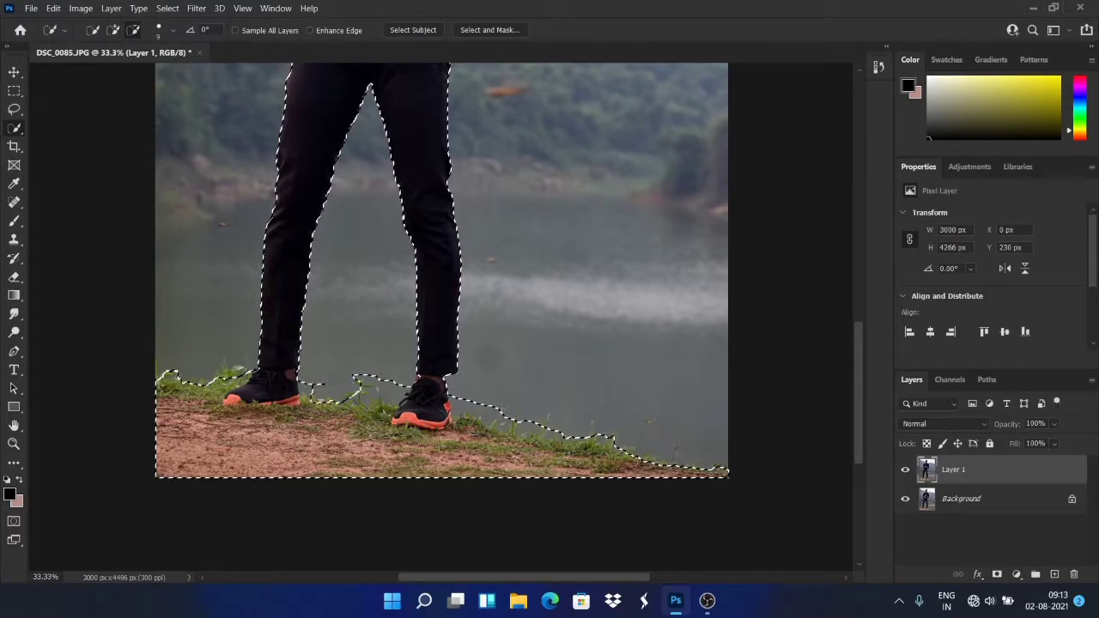
Subtract the strip of water between the two shoes from the selection and bring the selection into Select and Mask.
{"action": "mouse_move", "coordinate": [352, 366]}
{"action": "left_mouse_down"}
{"action": "mouse_move", "coordinate": [397, 388]}
{"action": "mouse_move", "coordinate": [362, 379]}
{"action": "mouse_move", "coordinate": [377, 368]}
{"action": "left_mouse_up"}
{"action": "left_click", "coordinate": [114, 30]}
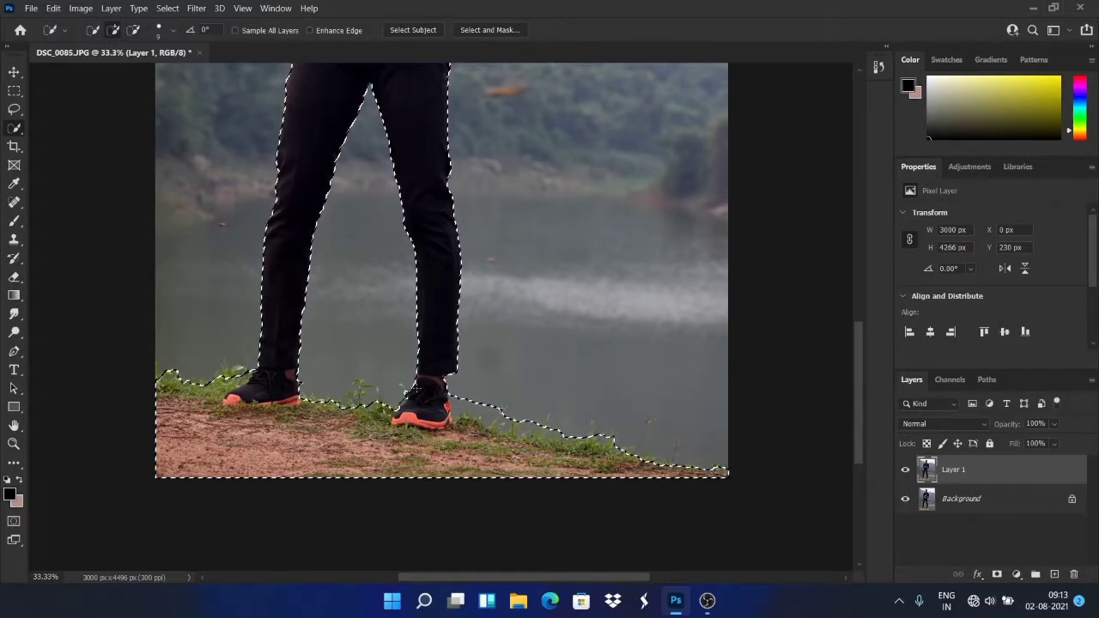
{"action": "scroll", "coordinate": [372, 313], "scroll_direction": "up", "scroll_amount": 3}
{"action": "scroll", "coordinate": [372, 313], "scroll_direction": "up", "scroll_amount": 3}
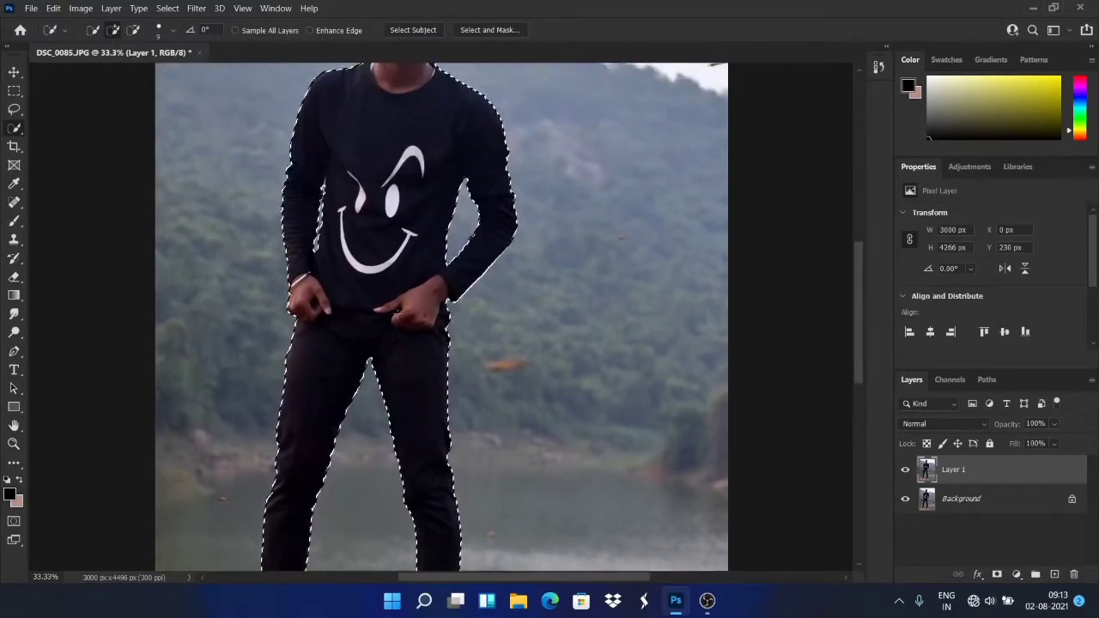
{"action": "key", "text": "ctrl+plus"}
{"action": "key", "text": "ctrl+minus"}
{"action": "key", "text": "ctrl+minus"}
{"action": "key", "text": "ctrl+minus"}
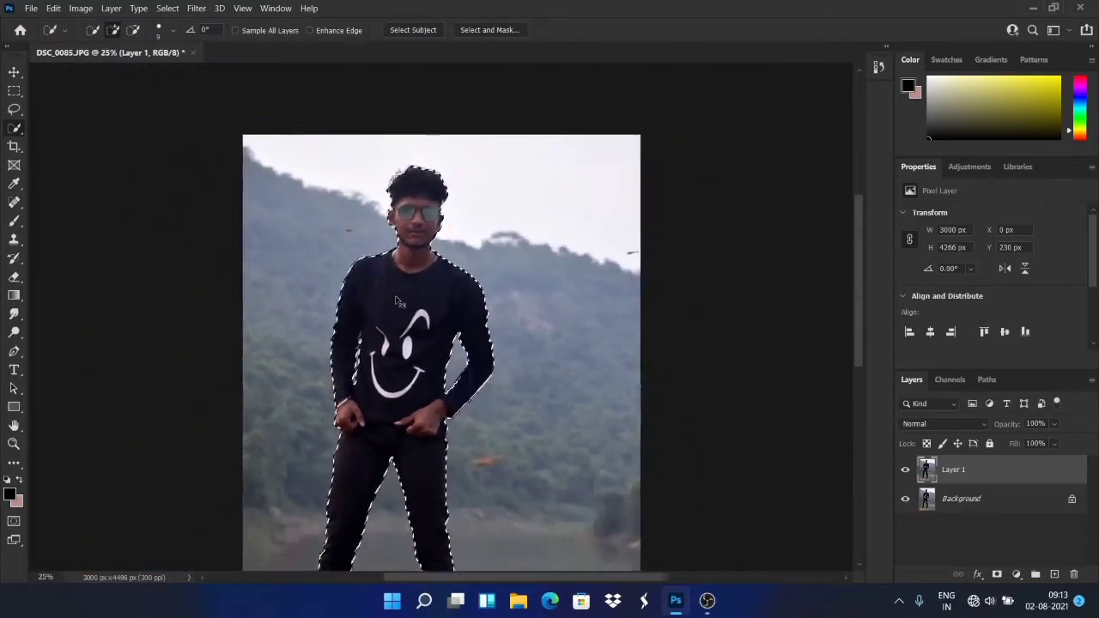
{"action": "scroll", "coordinate": [181, 73], "scroll_direction": "down", "scroll_amount": 2}
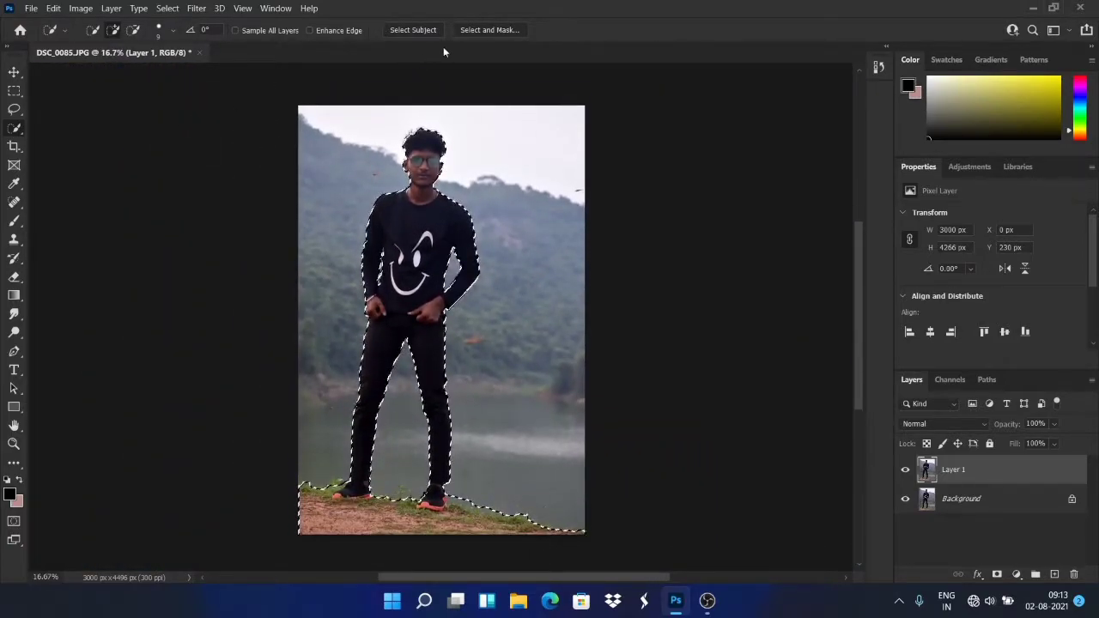
{"action": "left_click", "coordinate": [492, 30]}
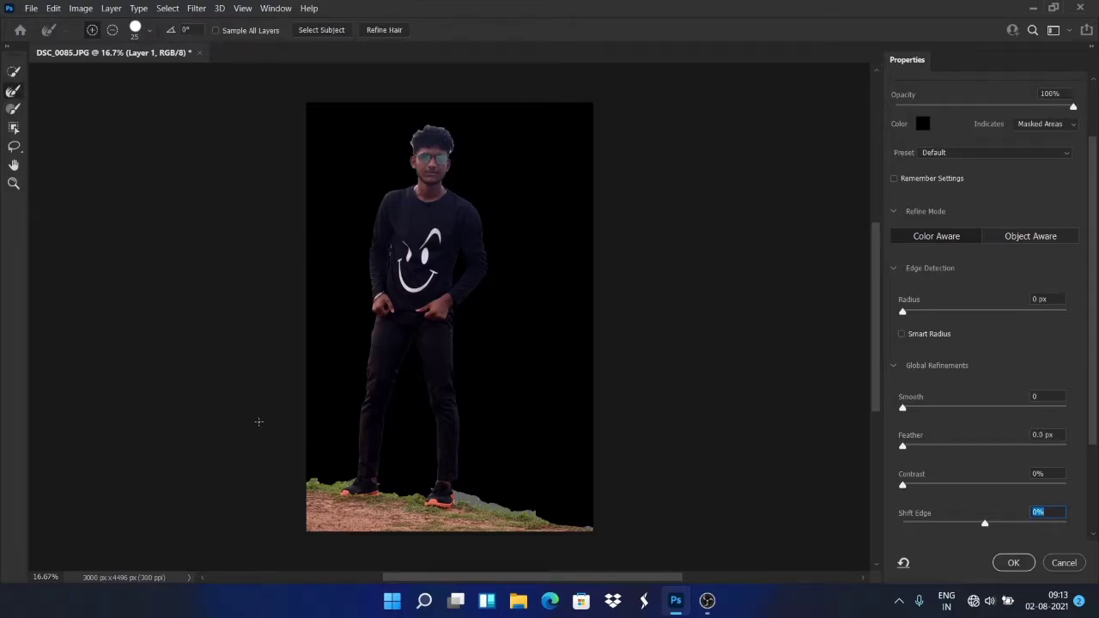
Brush the Refine Edge tool along the grass beside the left shoe and between the two shoes.
{"action": "key", "text": "ctrl+plus"}
{"action": "key", "text": "ctrl+plus"}
{"action": "key", "text": "ctrl+plus"}
{"action": "key", "text": "ctrl+plus"}
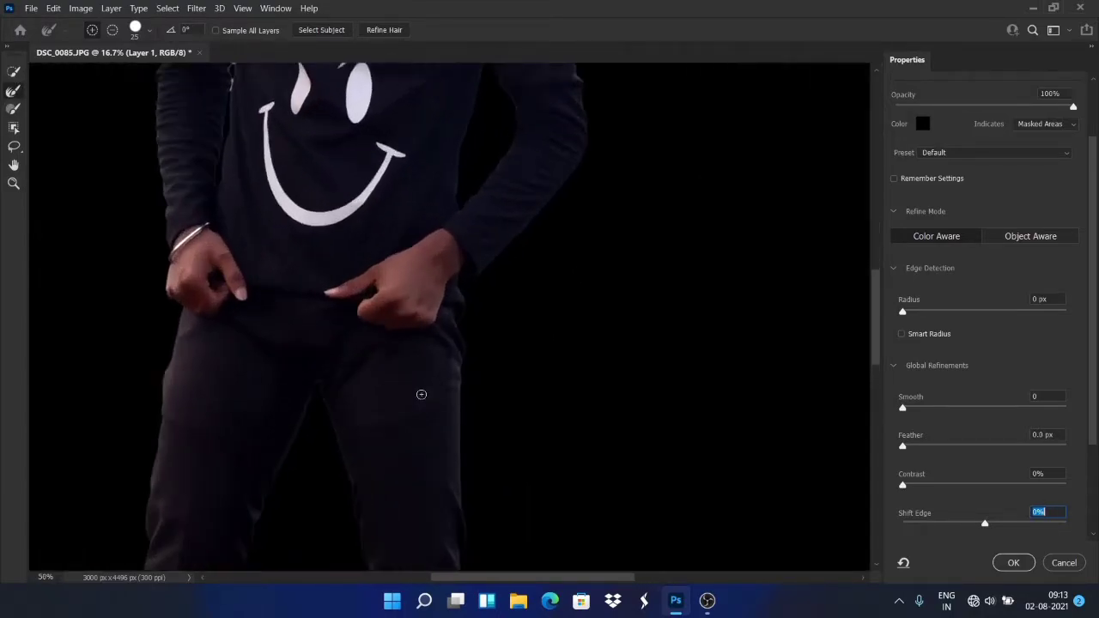
{"action": "left_click_drag", "start_coordinate": [883, 287], "coordinate": [875, 404]}
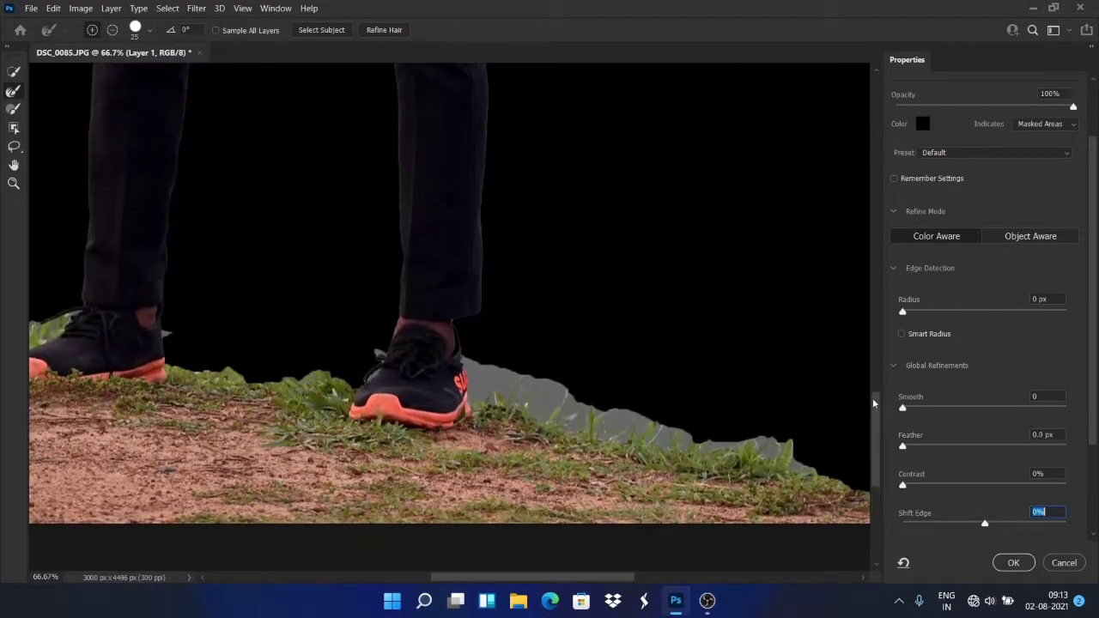
{"action": "left_click_drag", "start_coordinate": [541, 583], "coordinate": [468, 581]}
{"action": "mouse_move", "coordinate": [176, 325]}
{"action": "left_mouse_down"}
{"action": "mouse_move", "coordinate": [213, 299]}
{"action": "mouse_move", "coordinate": [223, 320]}
{"action": "mouse_move", "coordinate": [198, 330]}
{"action": "mouse_move", "coordinate": [268, 340]}
{"action": "mouse_move", "coordinate": [270, 325]}
{"action": "mouse_move", "coordinate": [321, 307]}
{"action": "mouse_move", "coordinate": [318, 277]}
{"action": "mouse_move", "coordinate": [294, 302]}
{"action": "mouse_move", "coordinate": [357, 321]}
{"action": "mouse_move", "coordinate": [375, 307]}
{"action": "mouse_move", "coordinate": [252, 348]}
{"action": "mouse_move", "coordinate": [329, 349]}
{"action": "mouse_move", "coordinate": [384, 292]}
{"action": "mouse_move", "coordinate": [292, 318]}
{"action": "left_mouse_up"}
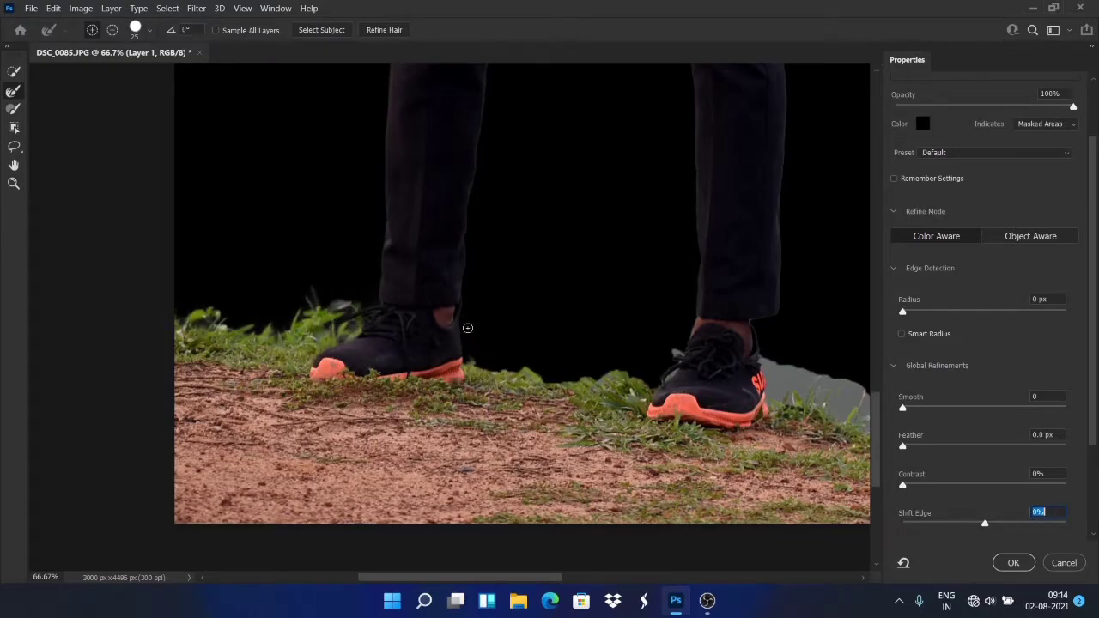
{"action": "left_click_drag", "start_coordinate": [481, 359], "coordinate": [493, 352]}
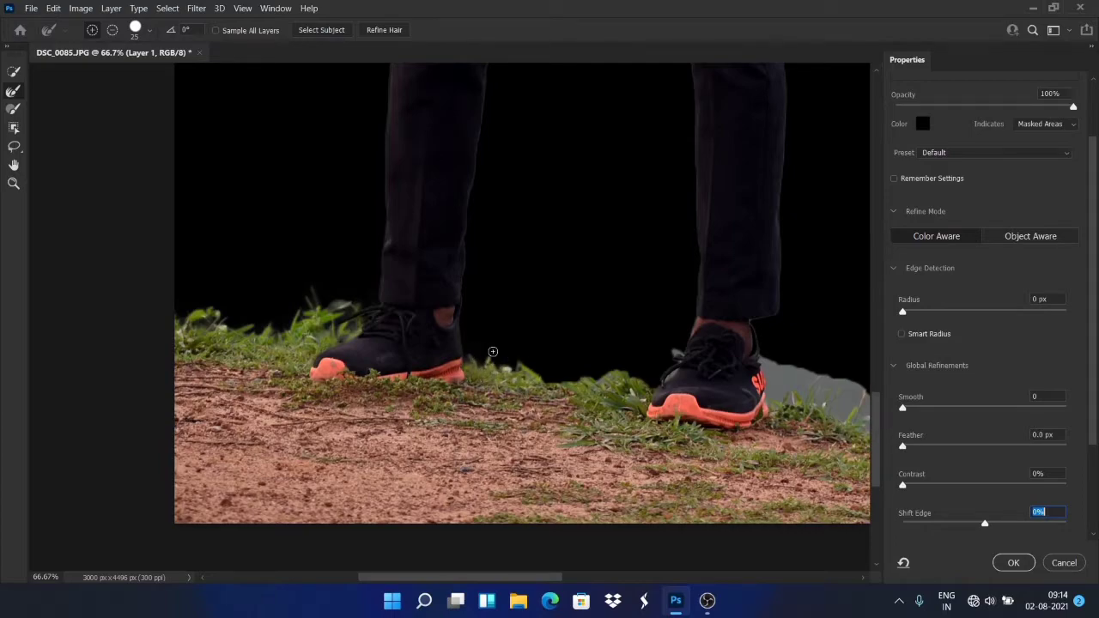
{"action": "mouse_move", "coordinate": [559, 383]}
{"action": "left_mouse_down"}
{"action": "mouse_move", "coordinate": [551, 368]}
{"action": "mouse_move", "coordinate": [562, 324]}
{"action": "mouse_move", "coordinate": [598, 326]}
{"action": "mouse_move", "coordinate": [583, 365]}
{"action": "mouse_move", "coordinate": [601, 355]}
{"action": "mouse_move", "coordinate": [627, 369]}
{"action": "mouse_move", "coordinate": [619, 355]}
{"action": "mouse_move", "coordinate": [633, 353]}
{"action": "mouse_move", "coordinate": [634, 395]}
{"action": "mouse_move", "coordinate": [632, 361]}
{"action": "mouse_move", "coordinate": [505, 367]}
{"action": "left_mouse_up"}
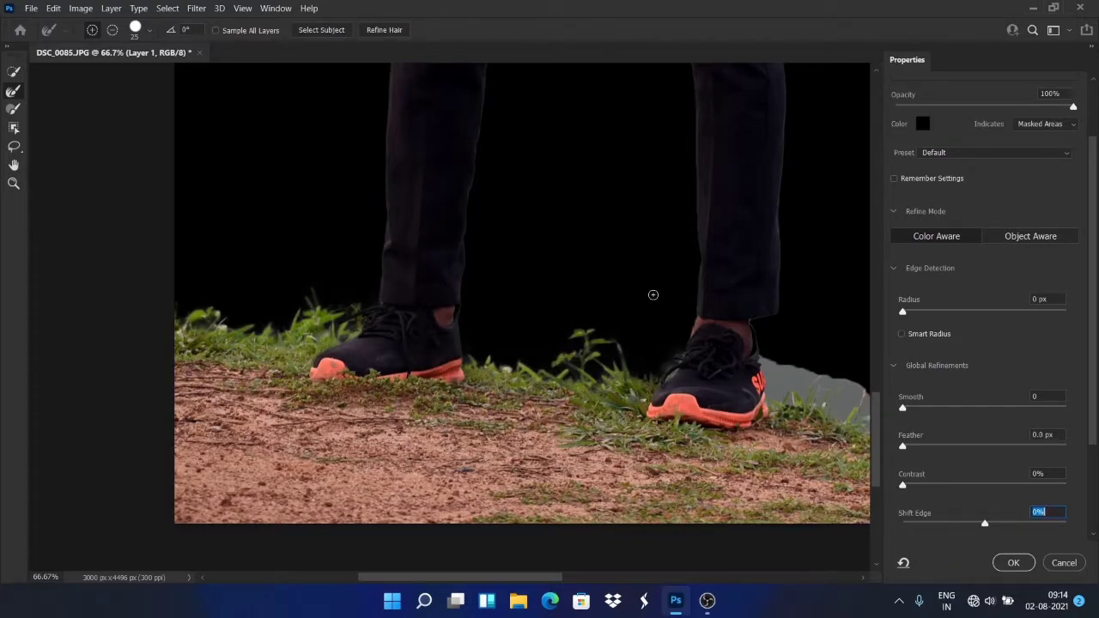
Refine the grass edge from the right shoe to the photo's right border so the leftover water is removed.
{"action": "left_click_drag", "start_coordinate": [551, 580], "coordinate": [588, 580]}
{"action": "mouse_move", "coordinate": [614, 352]}
{"action": "left_mouse_down"}
{"action": "mouse_move", "coordinate": [623, 422]}
{"action": "mouse_move", "coordinate": [634, 370]}
{"action": "mouse_move", "coordinate": [654, 404]}
{"action": "mouse_move", "coordinate": [642, 380]}
{"action": "mouse_move", "coordinate": [633, 407]}
{"action": "mouse_move", "coordinate": [623, 403]}
{"action": "mouse_move", "coordinate": [639, 378]}
{"action": "mouse_move", "coordinate": [677, 374]}
{"action": "mouse_move", "coordinate": [650, 412]}
{"action": "mouse_move", "coordinate": [670, 391]}
{"action": "mouse_move", "coordinate": [665, 424]}
{"action": "mouse_move", "coordinate": [674, 404]}
{"action": "mouse_move", "coordinate": [683, 418]}
{"action": "mouse_move", "coordinate": [665, 427]}
{"action": "mouse_move", "coordinate": [681, 415]}
{"action": "mouse_move", "coordinate": [684, 370]}
{"action": "mouse_move", "coordinate": [713, 375]}
{"action": "mouse_move", "coordinate": [687, 404]}
{"action": "mouse_move", "coordinate": [719, 401]}
{"action": "mouse_move", "coordinate": [702, 434]}
{"action": "mouse_move", "coordinate": [723, 407]}
{"action": "mouse_move", "coordinate": [761, 440]}
{"action": "mouse_move", "coordinate": [756, 414]}
{"action": "mouse_move", "coordinate": [811, 429]}
{"action": "mouse_move", "coordinate": [813, 441]}
{"action": "mouse_move", "coordinate": [728, 438]}
{"action": "mouse_move", "coordinate": [703, 421]}
{"action": "mouse_move", "coordinate": [858, 451]}
{"action": "mouse_move", "coordinate": [829, 451]}
{"action": "left_mouse_up"}
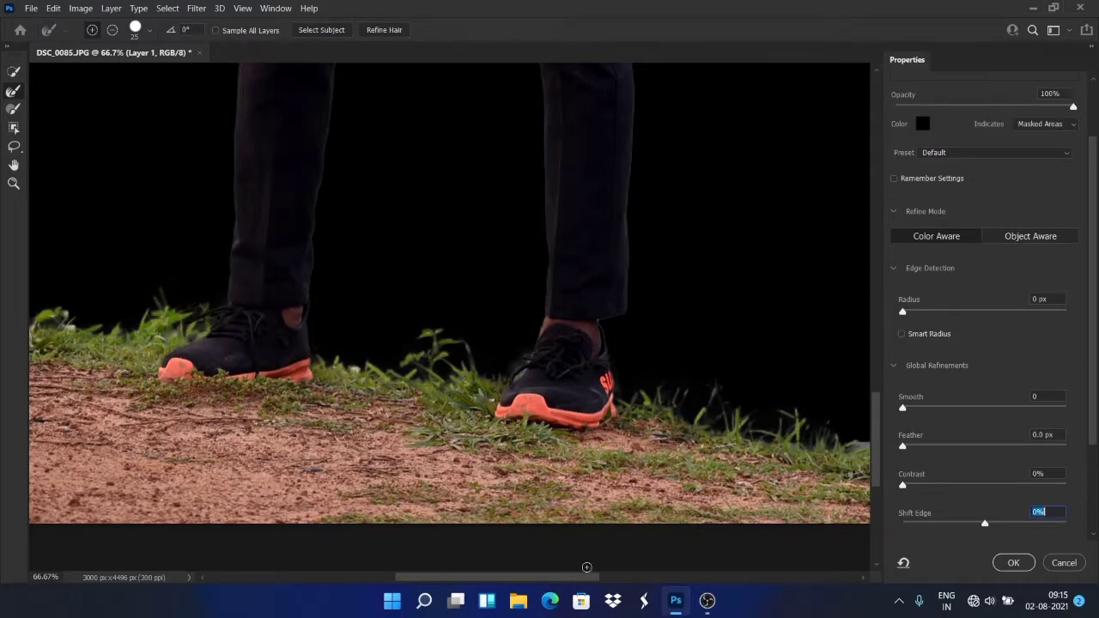
{"action": "left_click_drag", "start_coordinate": [588, 571], "coordinate": [646, 571]}
{"action": "mouse_move", "coordinate": [647, 426]}
{"action": "left_mouse_down"}
{"action": "mouse_move", "coordinate": [687, 438]}
{"action": "mouse_move", "coordinate": [686, 461]}
{"action": "mouse_move", "coordinate": [689, 426]}
{"action": "left_mouse_up"}
{"action": "mouse_move", "coordinate": [696, 473]}
{"action": "left_mouse_down"}
{"action": "mouse_move", "coordinate": [744, 466]}
{"action": "mouse_move", "coordinate": [742, 482]}
{"action": "mouse_move", "coordinate": [862, 499]}
{"action": "mouse_move", "coordinate": [856, 470]}
{"action": "mouse_move", "coordinate": [789, 488]}
{"action": "left_mouse_up"}
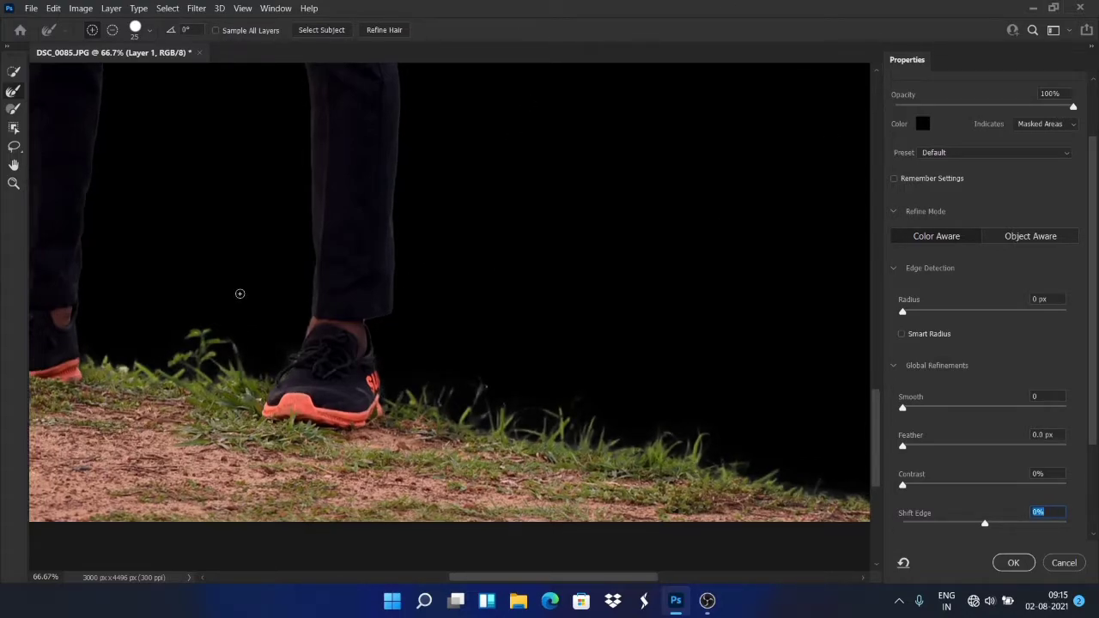
Refine the selection edge in the gaps between the arms and torso and around the man's hair.
{"action": "key", "text": "ctrl+minus"}
{"action": "key", "text": "ctrl+minus"}
{"action": "key", "text": "ctrl+minus"}
{"action": "left_click_drag", "start_coordinate": [462, 584], "coordinate": [401, 582]}
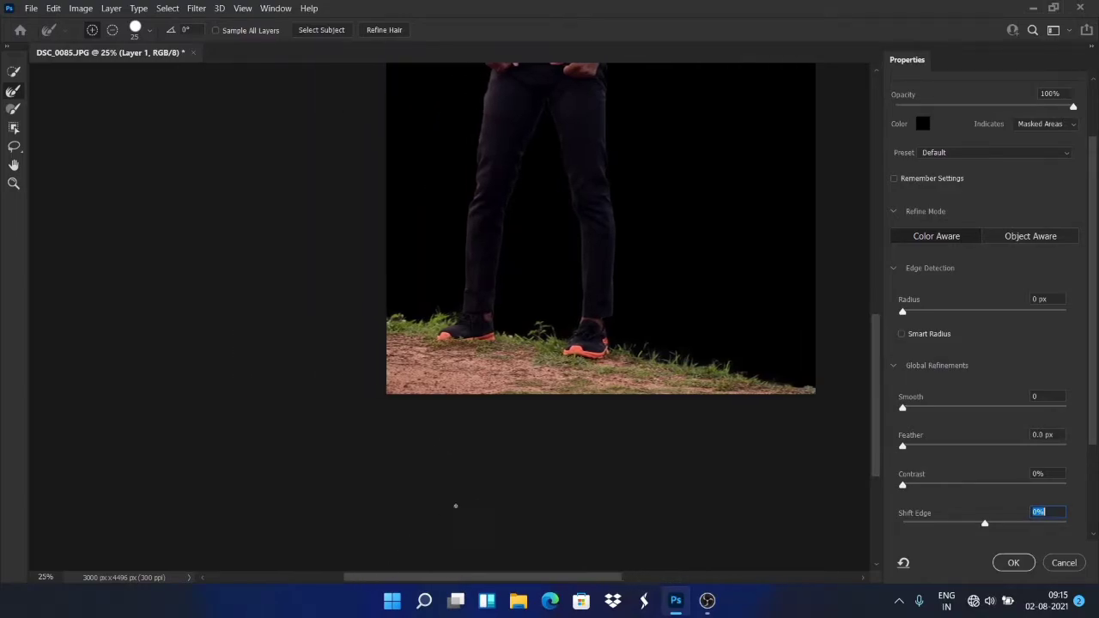
{"action": "left_click_drag", "start_coordinate": [869, 375], "coordinate": [876, 308]}
{"action": "key", "text": "ctrl+minus"}
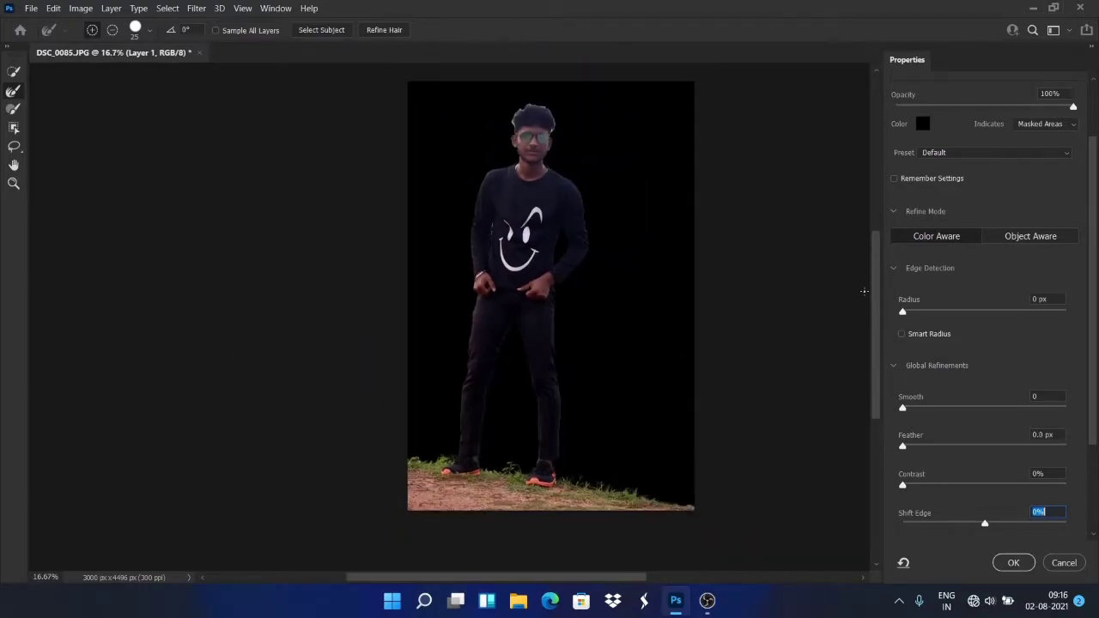
{"action": "key", "text": "ctrl+plus"}
{"action": "key", "text": "ctrl+plus"}
{"action": "key", "text": "ctrl+plus"}
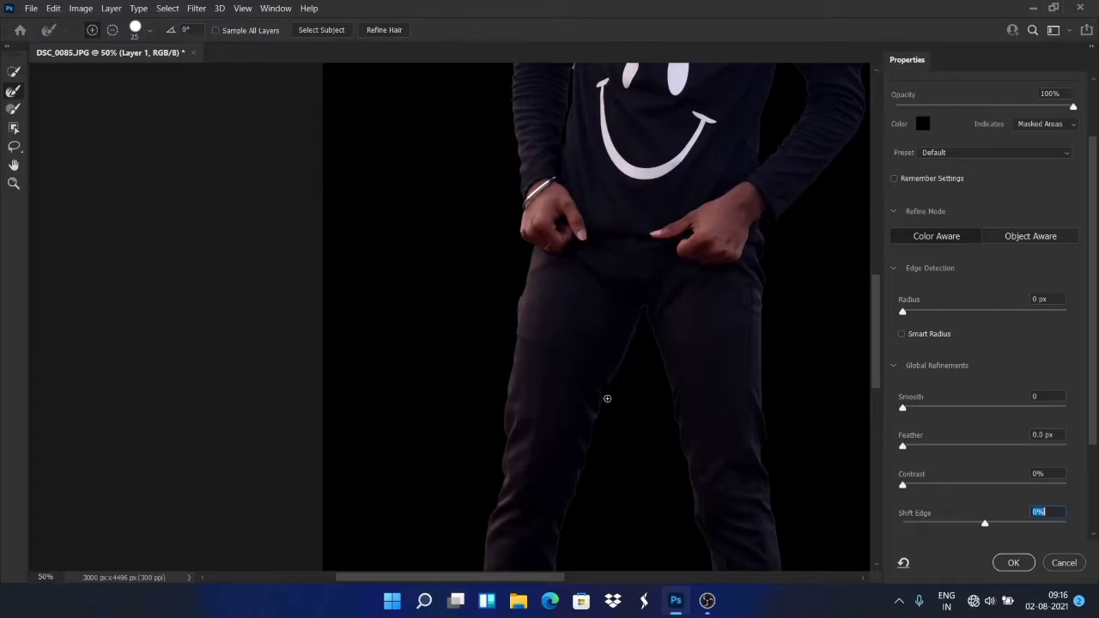
{"action": "left_click_drag", "start_coordinate": [518, 577], "coordinate": [559, 577]}
{"action": "left_click_drag", "start_coordinate": [875, 331], "coordinate": [872, 235]}
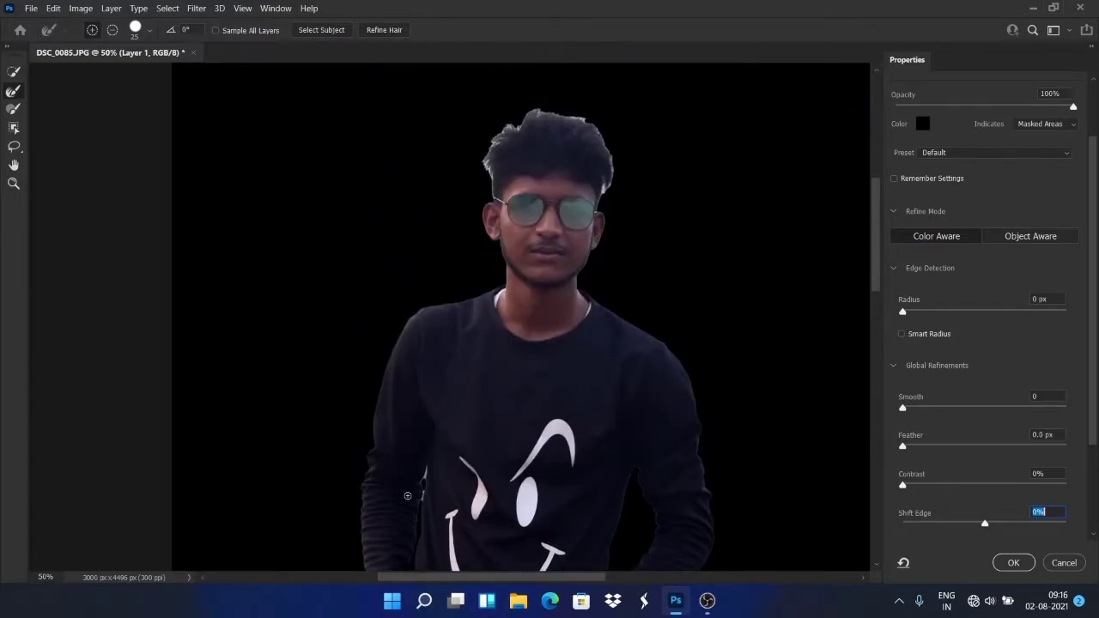
{"action": "left_click_drag", "start_coordinate": [427, 472], "coordinate": [423, 494]}
{"action": "left_click_drag", "start_coordinate": [637, 470], "coordinate": [640, 487]}
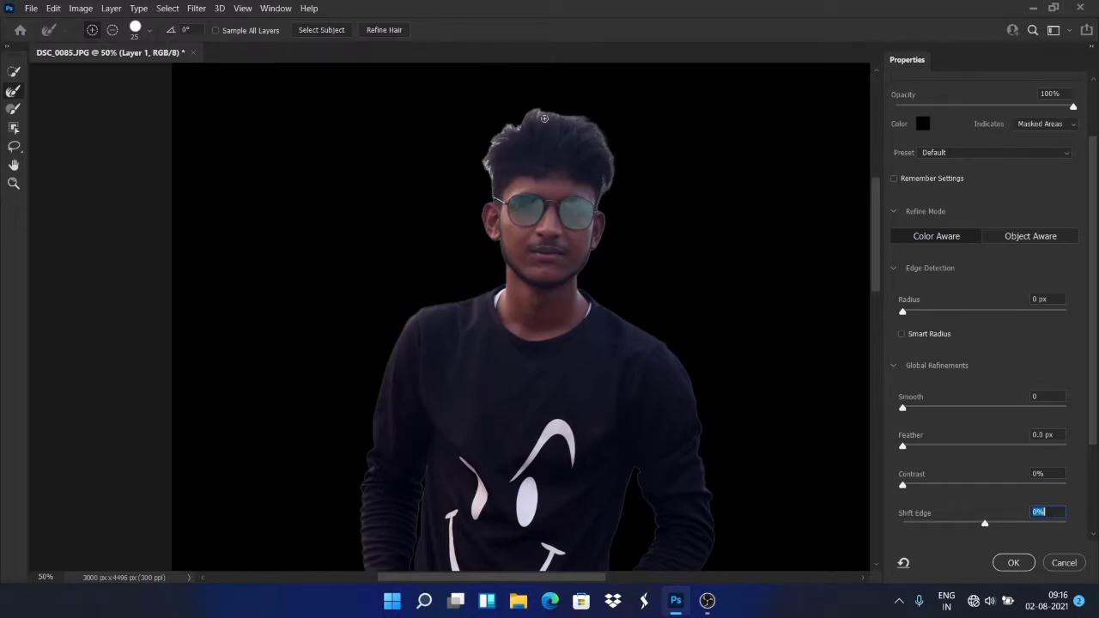
{"action": "left_click_drag", "start_coordinate": [535, 109], "coordinate": [497, 140]}
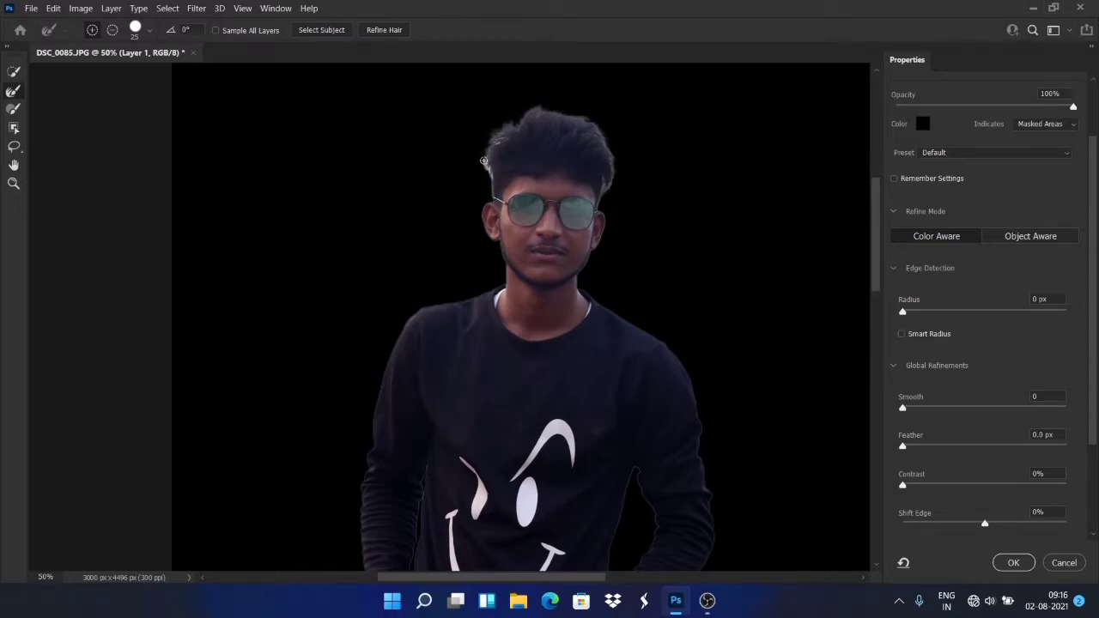
{"action": "left_click_drag", "start_coordinate": [489, 180], "coordinate": [497, 187]}
Set the global refinements to Feather 1.3 px, Smooth 5, Contrast 9% and Shift Edge -33%.
{"action": "scroll", "coordinate": [873, 303], "scroll_direction": "down", "scroll_amount": 5}
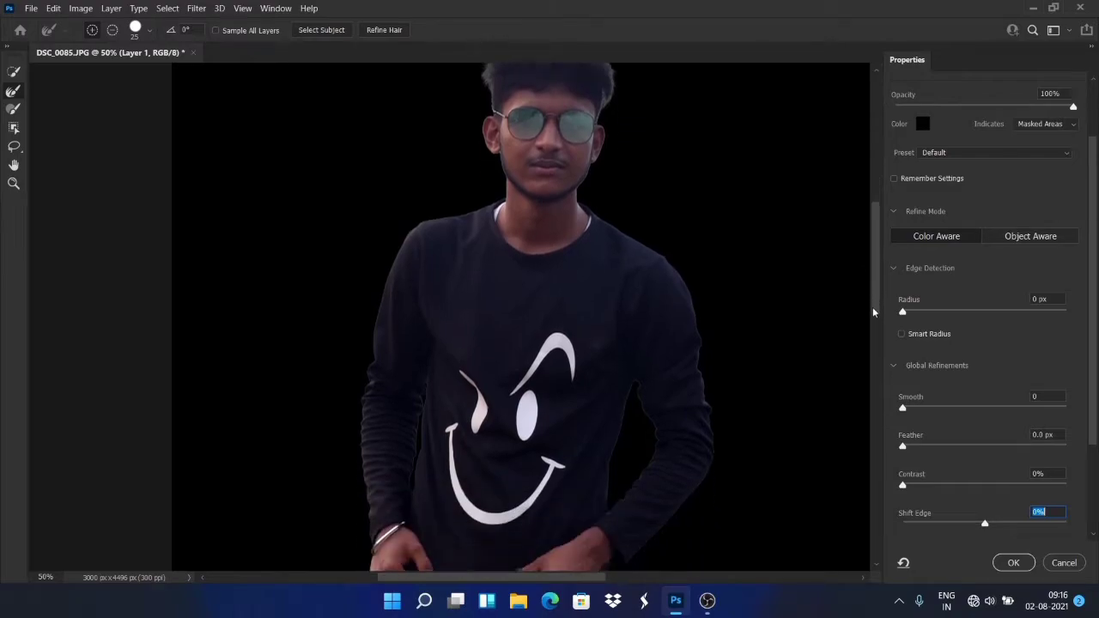
{"action": "left_click", "coordinate": [916, 447]}
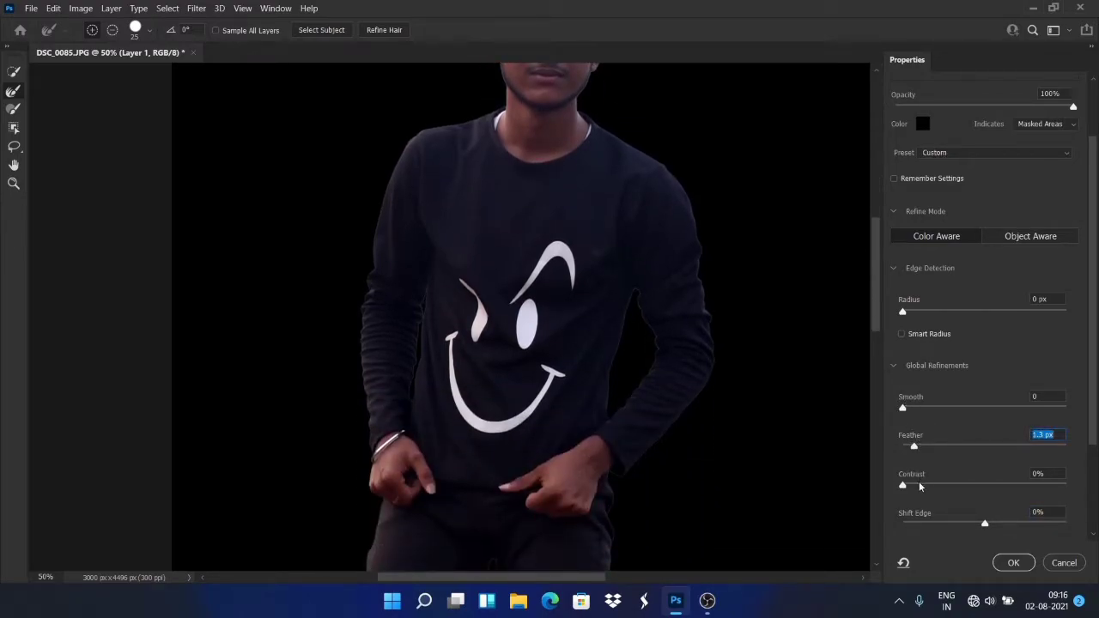
{"action": "left_click", "coordinate": [913, 408]}
{"action": "left_click", "coordinate": [918, 485]}
{"action": "left_click", "coordinate": [978, 523]}
{"action": "left_click", "coordinate": [976, 524]}
{"action": "left_click_drag", "start_coordinate": [967, 521], "coordinate": [959, 520]}
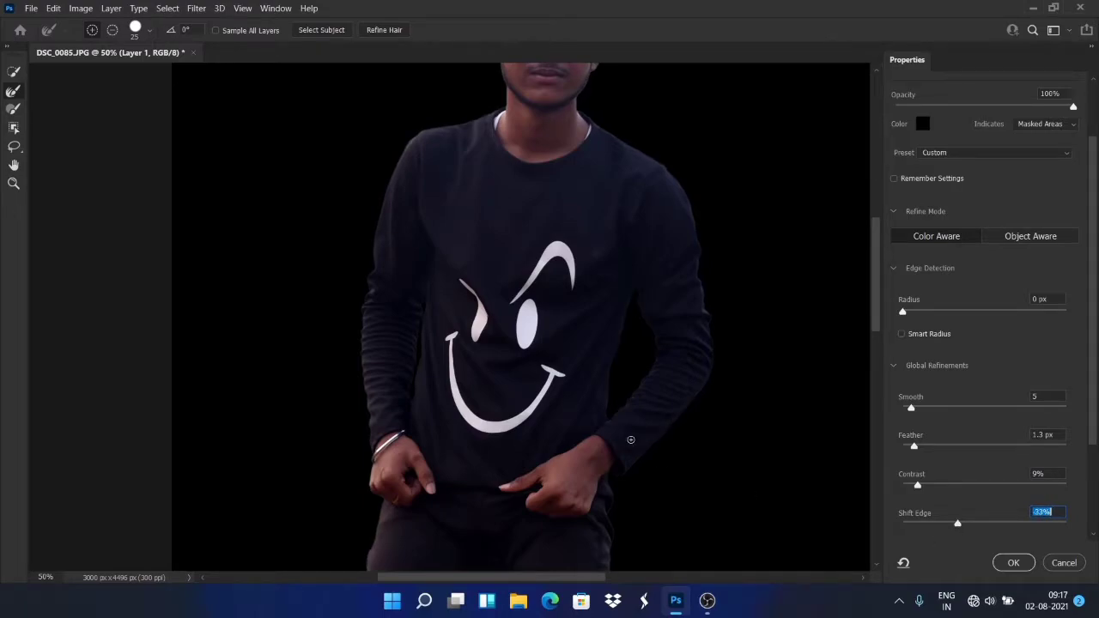
Set Shift Edge to -14% and apply the refined selection.
{"action": "key", "text": "ctrl+minus"}
{"action": "left_click_drag", "start_coordinate": [876, 335], "coordinate": [870, 411]}
{"action": "left_click", "coordinate": [965, 522]}
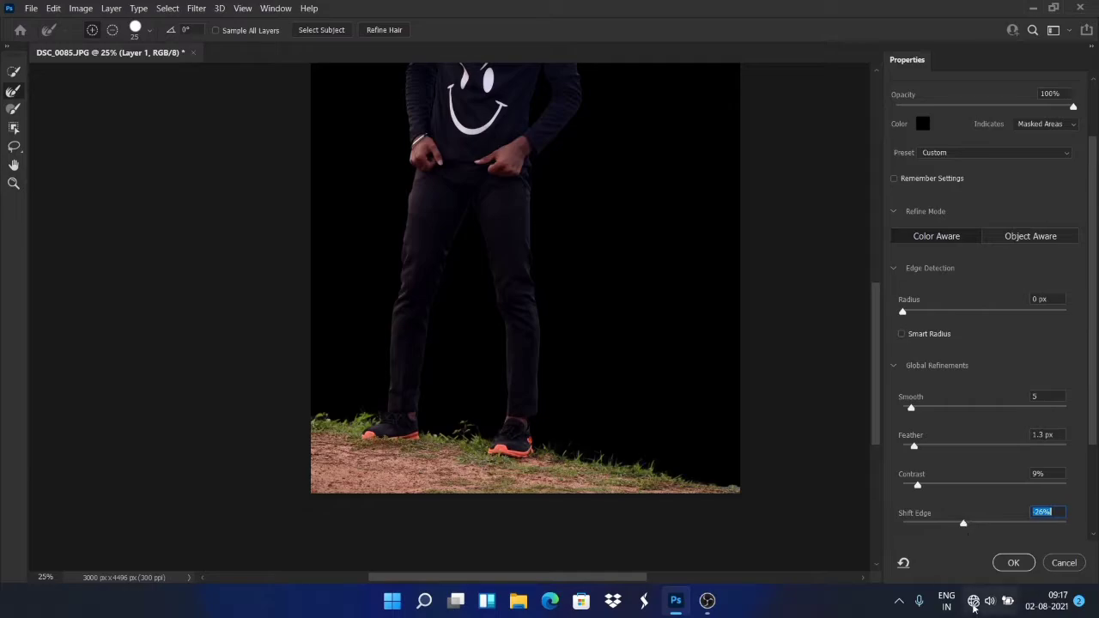
{"action": "left_click", "coordinate": [973, 522]}
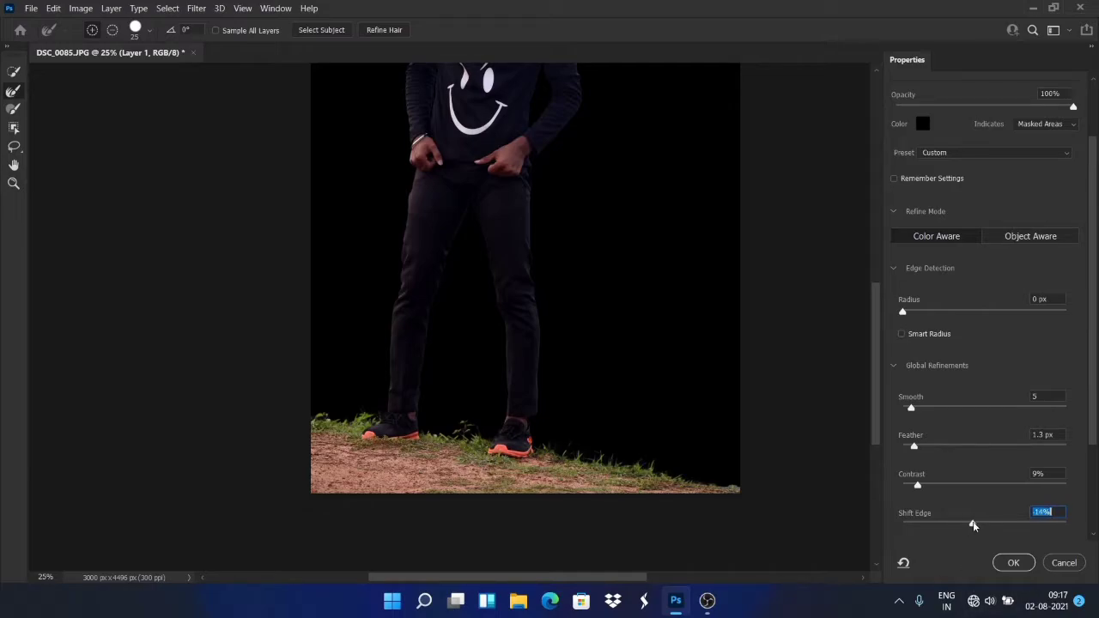
{"action": "left_click", "coordinate": [1005, 560]}
Add a layer mask to Layer 1 from the active selection.
{"action": "scroll", "coordinate": [726, 395], "scroll_direction": "up", "scroll_amount": 2}
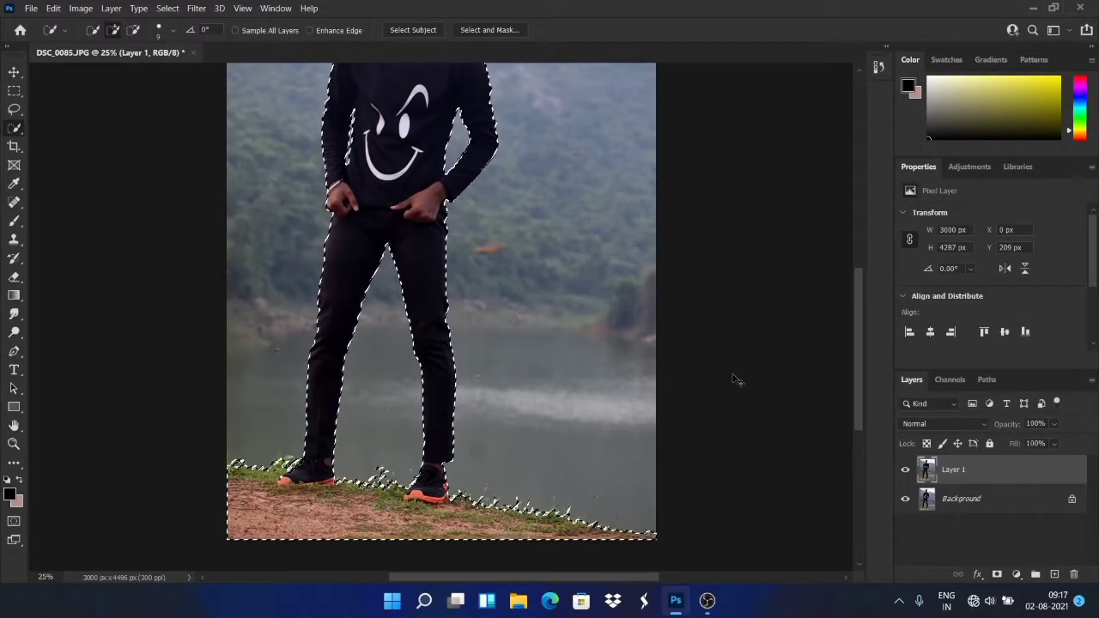
{"action": "key", "text": "ctrl+minus"}
{"action": "scroll", "coordinate": [731, 359], "scroll_direction": "up", "scroll_amount": 1}
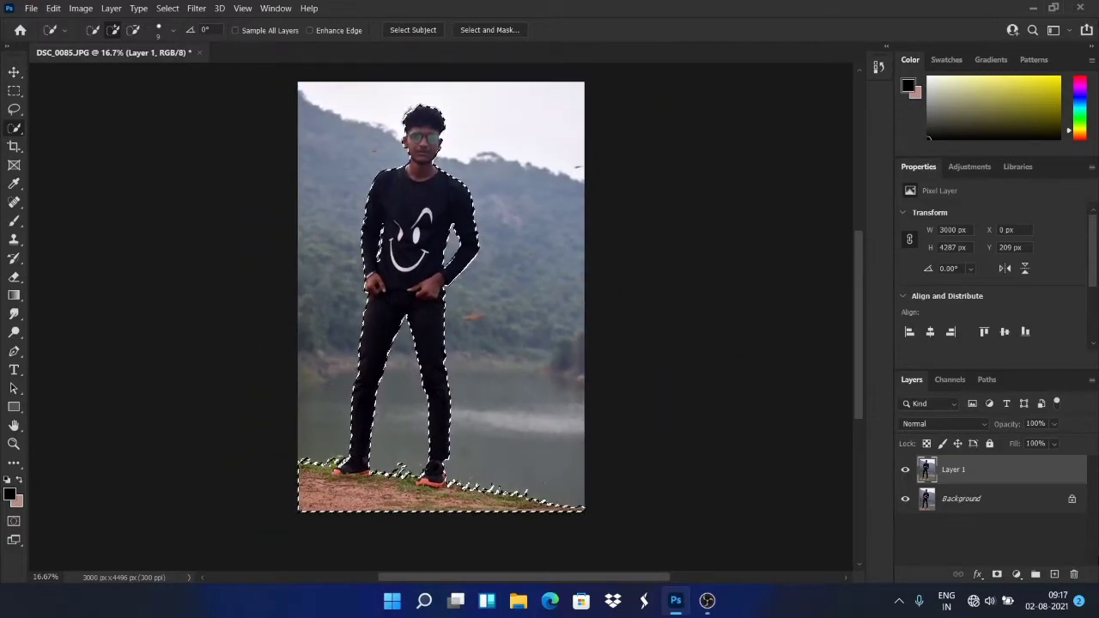
{"action": "left_click", "coordinate": [997, 574]}
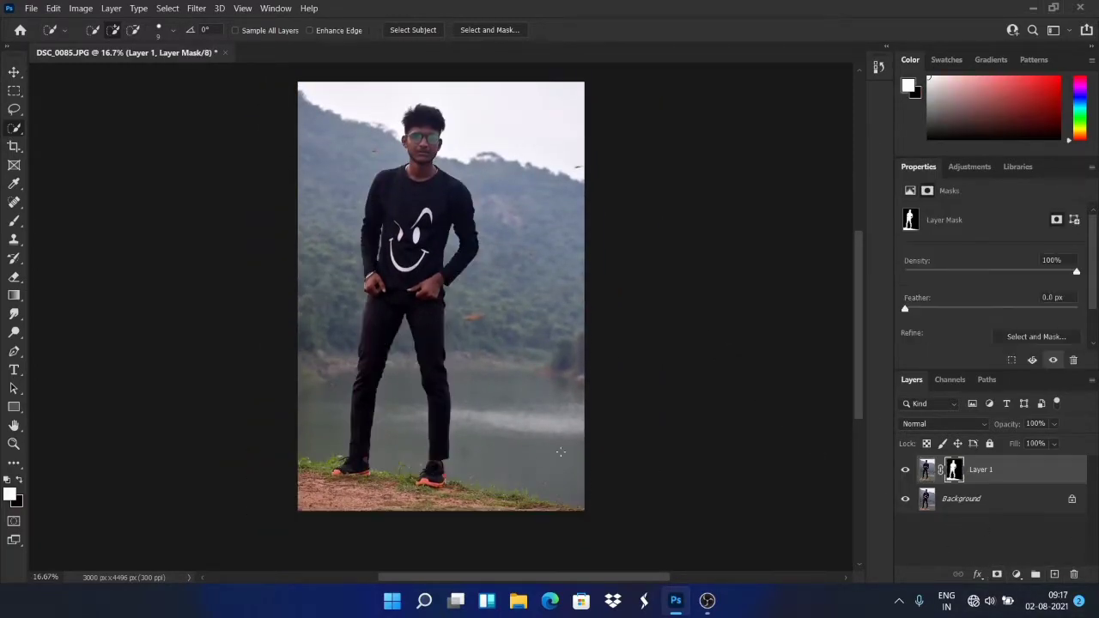
Open the landscape image bailey-zindel-NRQV-hBF10M-unsplash from the Downloads folder.
{"action": "scroll", "coordinate": [293, 327], "scroll_direction": "up", "scroll_amount": 1}
{"action": "left_click", "coordinate": [30, 8]}
{"action": "left_click", "coordinate": [37, 35]}
{"action": "scroll", "coordinate": [478, 191], "scroll_direction": "down", "scroll_amount": 3}
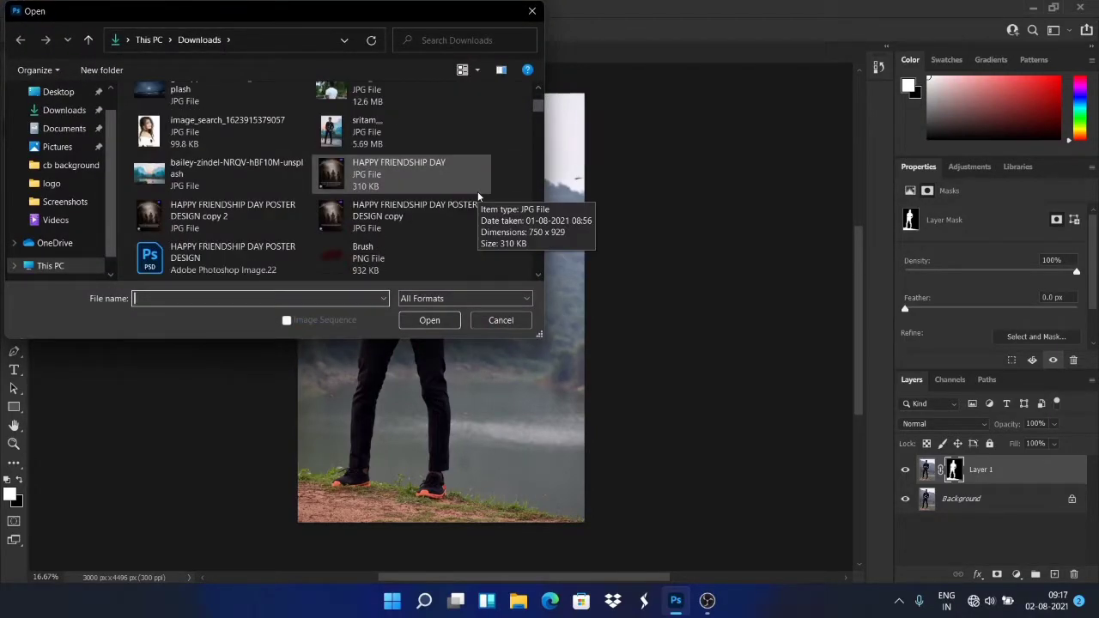
{"action": "scroll", "coordinate": [477, 190], "scroll_direction": "down", "scroll_amount": 3}
{"action": "scroll", "coordinate": [386, 172], "scroll_direction": "up", "scroll_amount": 2}
{"action": "double_click", "coordinate": [245, 142]}
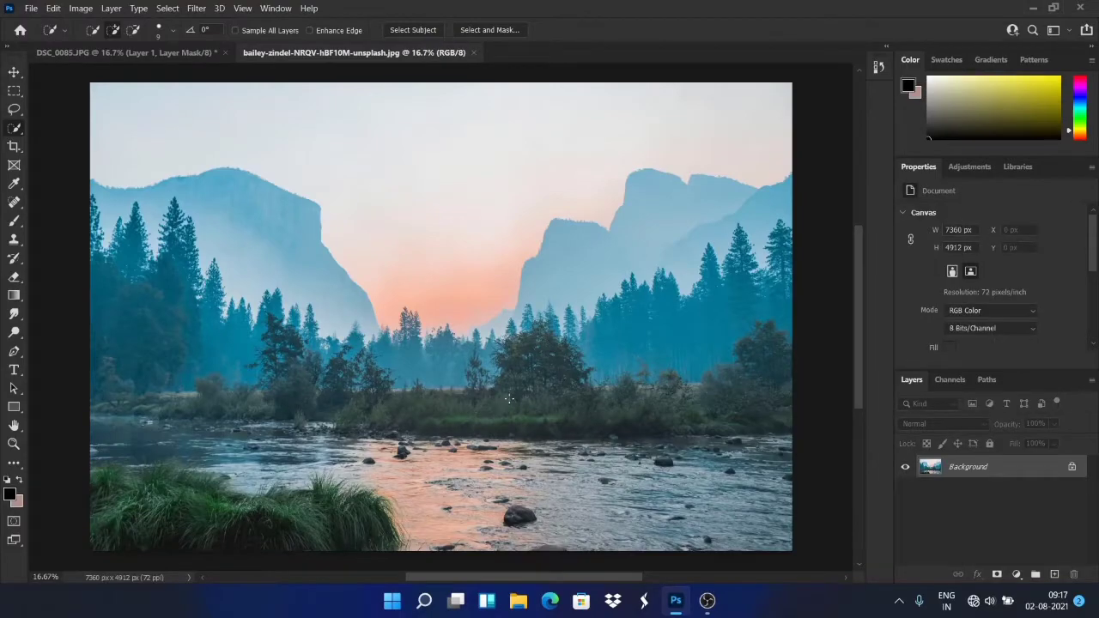
Bring the landscape image into DSC_0085.JPG as a new layer and place it beneath the masked Layer 1.
{"action": "key", "text": "v"}
{"action": "left_click_drag", "start_coordinate": [530, 509], "coordinate": [344, 252]}
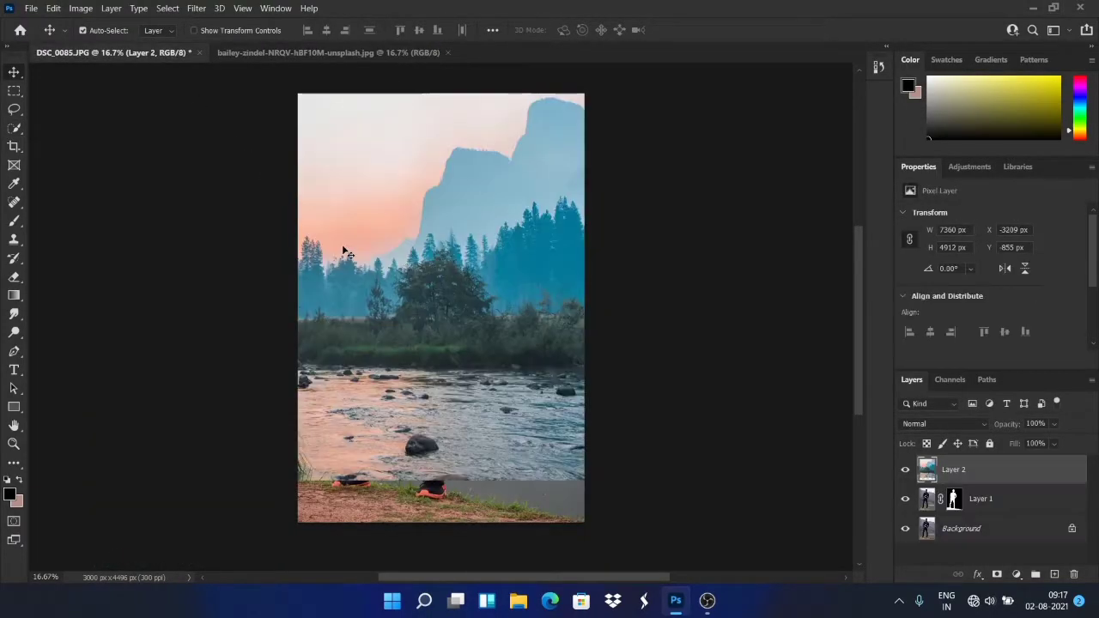
{"action": "left_click_drag", "start_coordinate": [1007, 475], "coordinate": [997, 507]}
Scale the landscape layer to 95.68% and position it behind the man at about X -2905 px, Y -269 px.
{"action": "left_click_drag", "start_coordinate": [506, 386], "coordinate": [510, 440]}
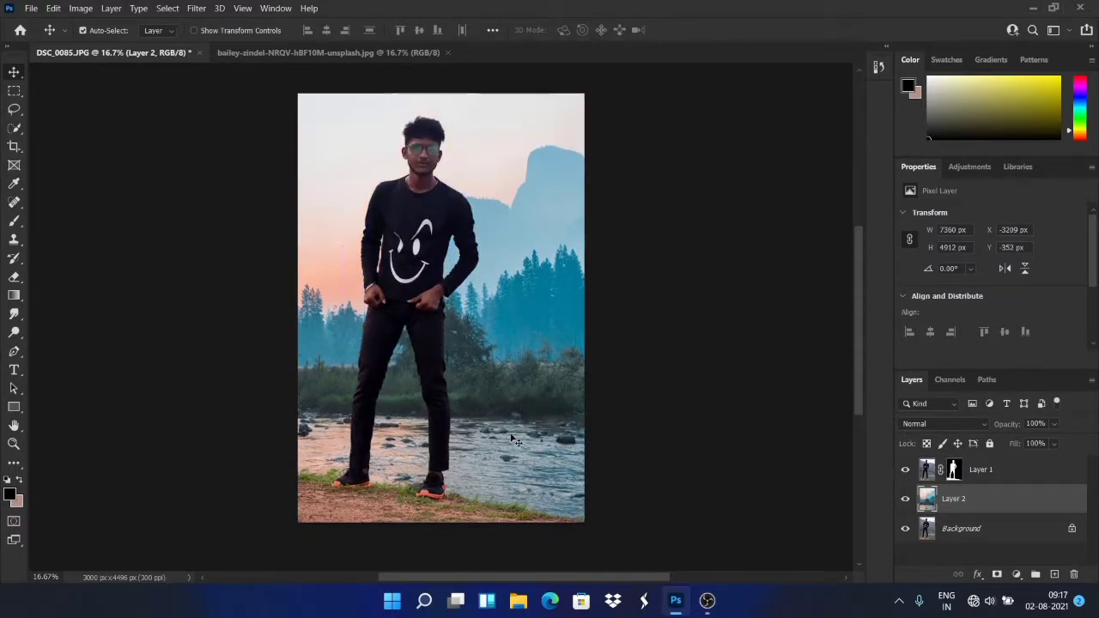
{"action": "left_click_drag", "start_coordinate": [527, 378], "coordinate": [484, 400]}
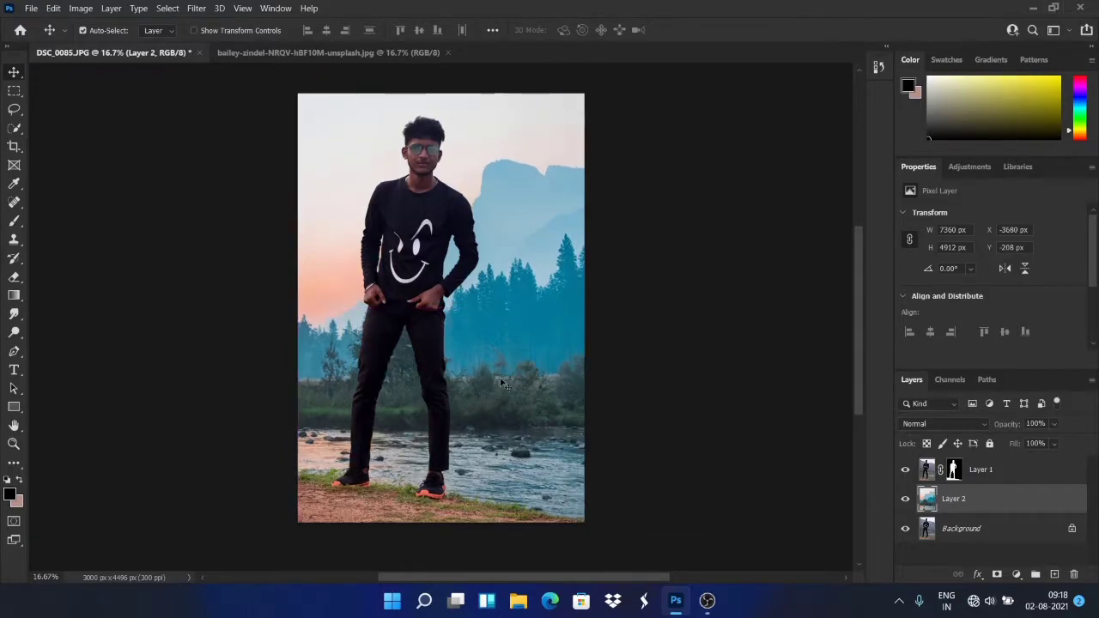
{"action": "key", "text": "ctrl+t"}
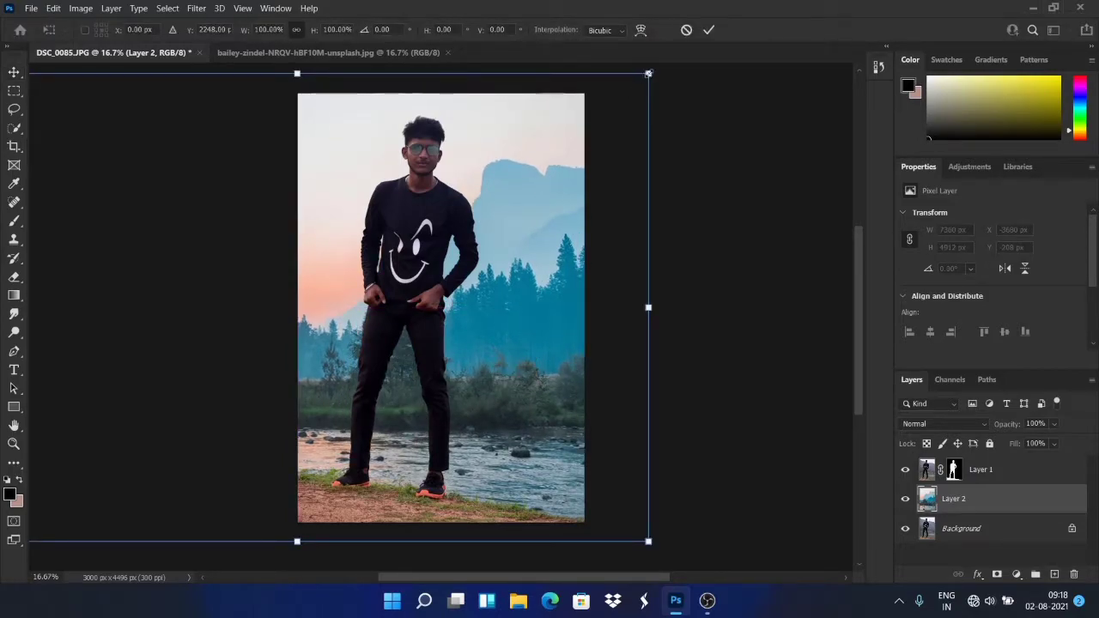
{"action": "left_click_drag", "start_coordinate": [649, 74], "coordinate": [619, 94]}
{"action": "left_click_drag", "start_coordinate": [541, 210], "coordinate": [550, 192]}
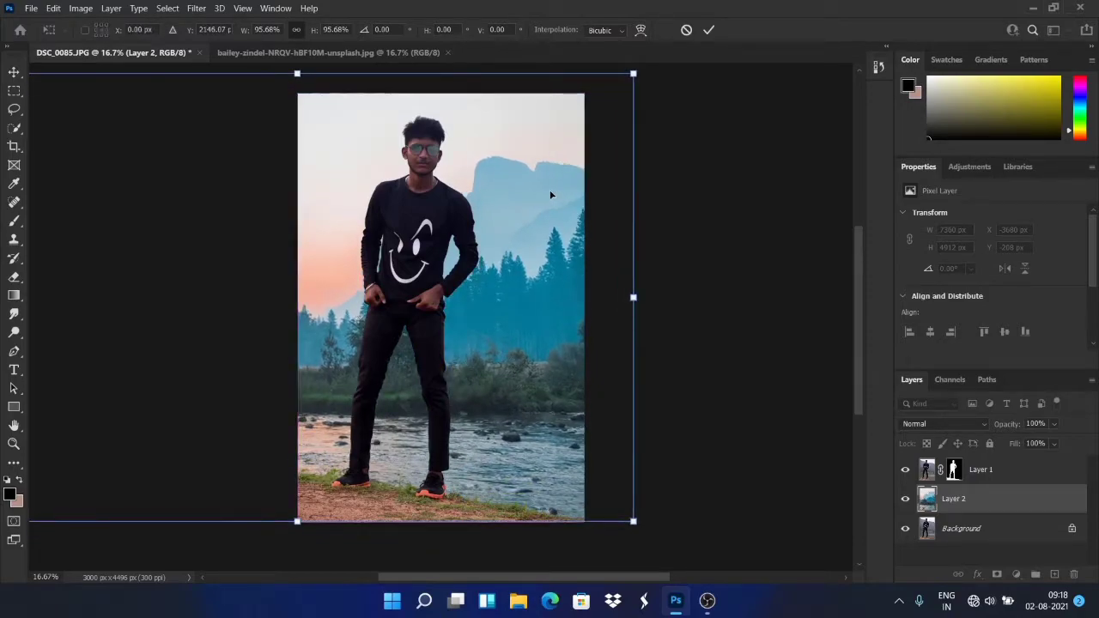
{"action": "mouse_move", "coordinate": [470, 316]}
{"action": "left_mouse_down"}
{"action": "mouse_move", "coordinate": [670, 330]}
{"action": "mouse_move", "coordinate": [589, 344]}
{"action": "mouse_move", "coordinate": [446, 318]}
{"action": "mouse_move", "coordinate": [467, 331]}
{"action": "mouse_move", "coordinate": [490, 326]}
{"action": "mouse_move", "coordinate": [479, 324]}
{"action": "left_mouse_up"}
{"action": "left_click", "coordinate": [709, 30]}
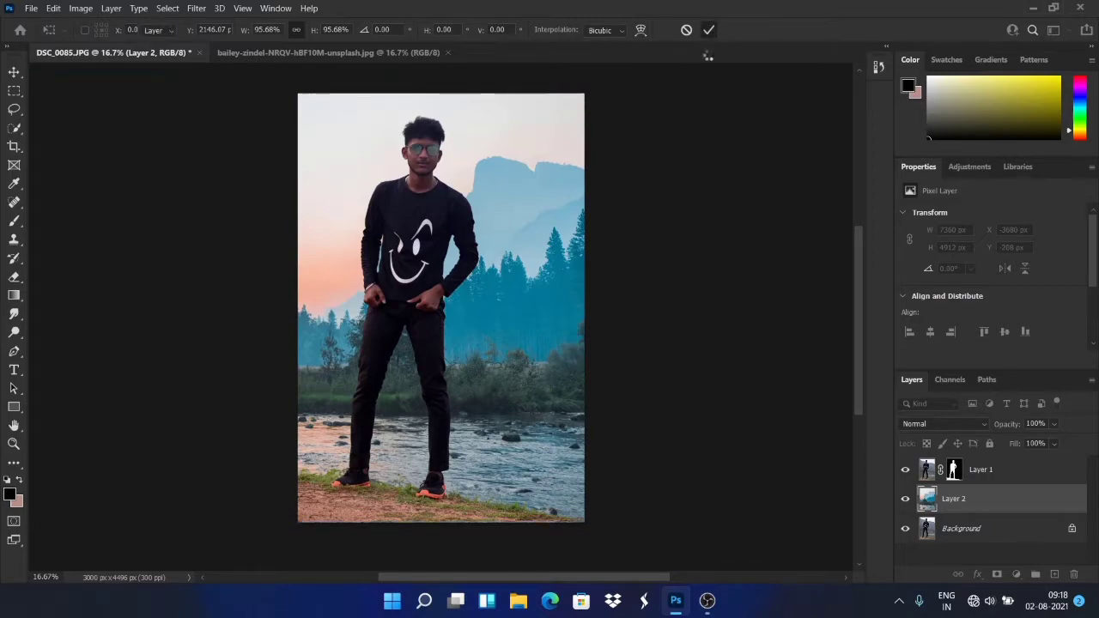
{"action": "left_click_drag", "start_coordinate": [506, 319], "coordinate": [541, 295]}
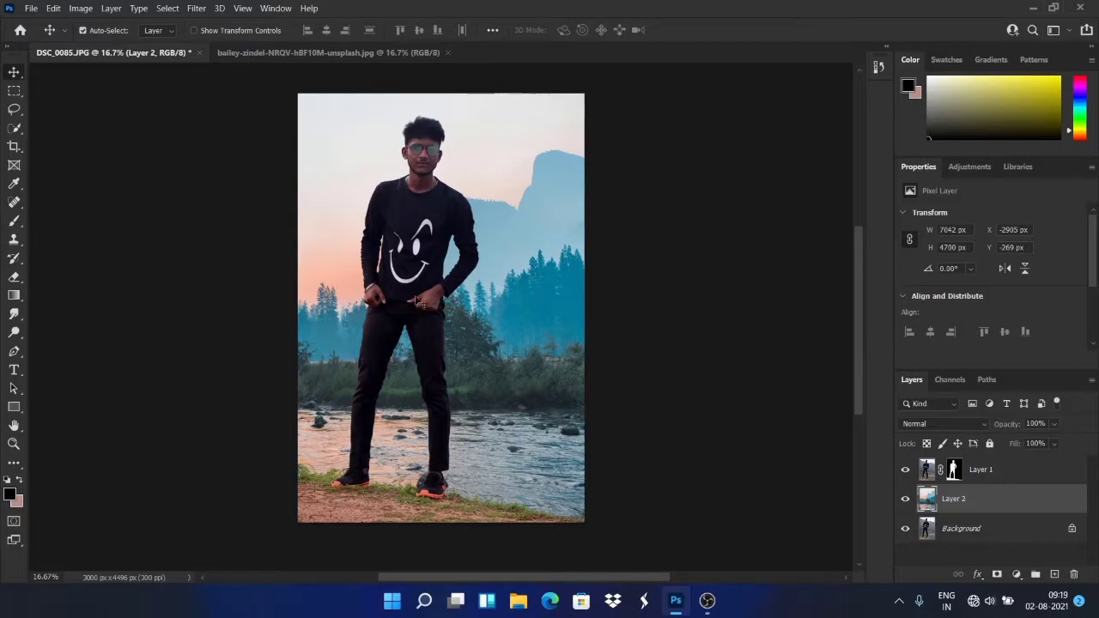
Apply the layer mask on Layer 1 permanently.
{"action": "left_click", "coordinate": [954, 470]}
{"action": "right_click", "coordinate": [953, 470]}
{"action": "left_click", "coordinate": [991, 376]}
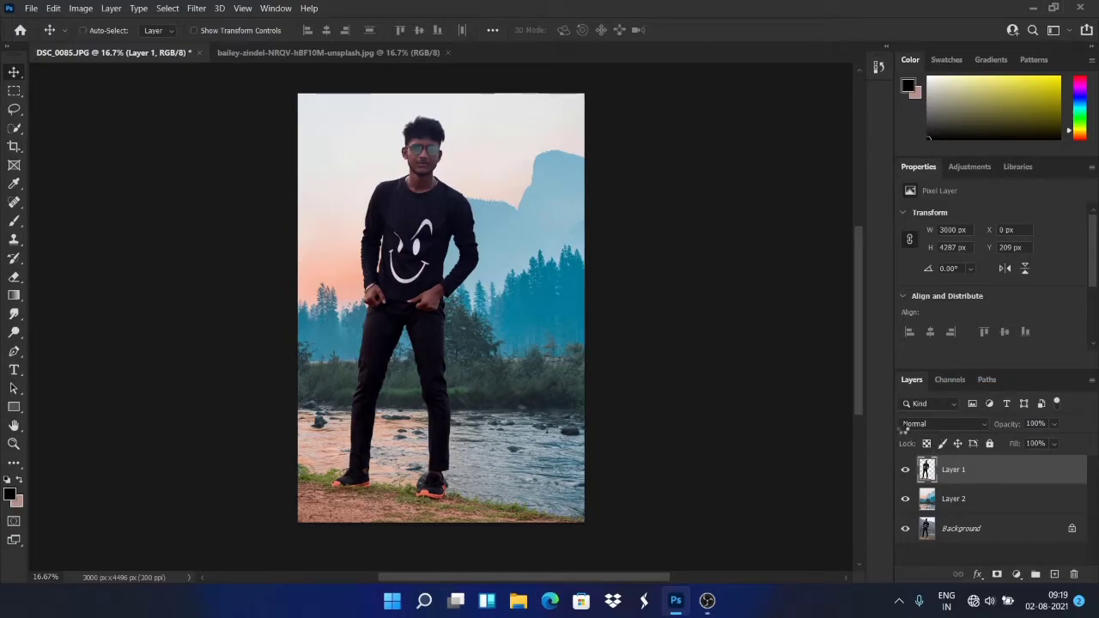
{"action": "key", "text": "ctrl+shift+a"}
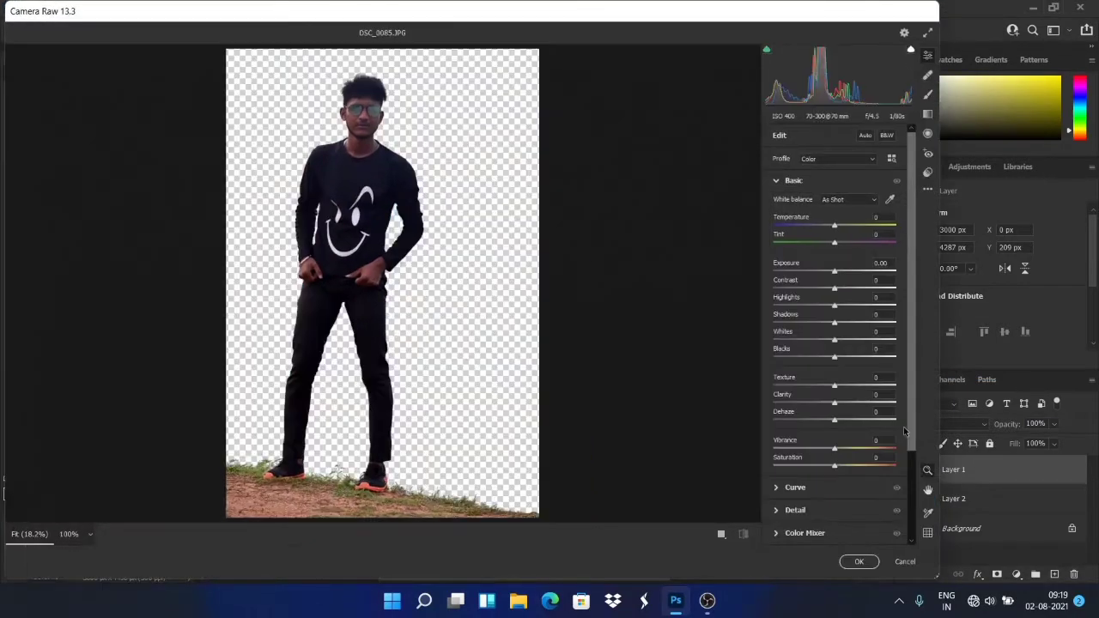
{"action": "left_click", "coordinate": [906, 562]}
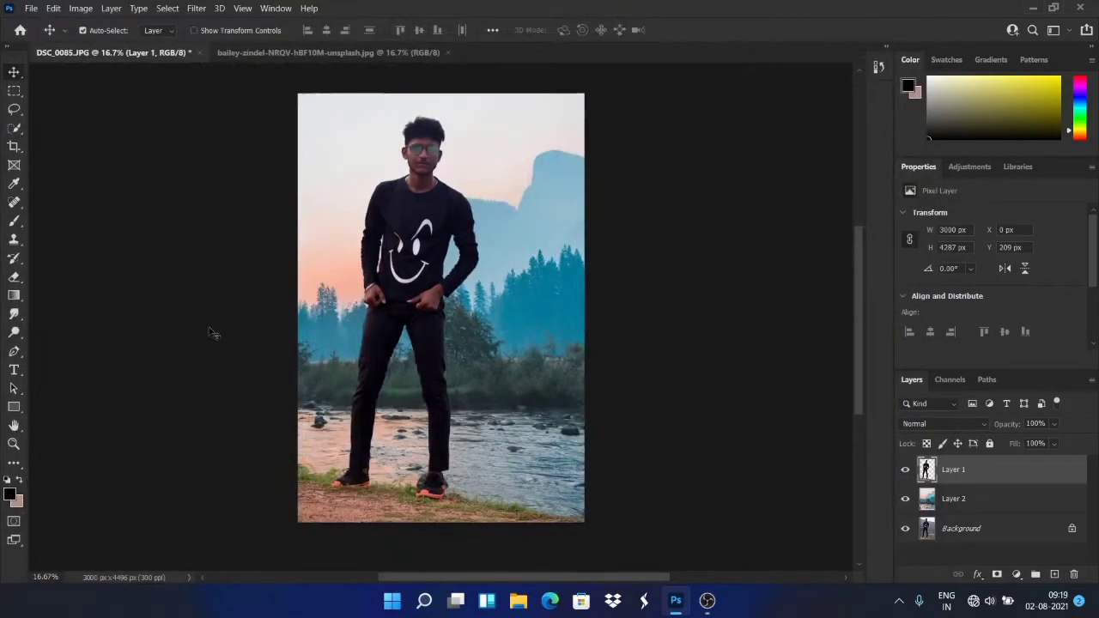
Select the ground beneath the man's feet with Quick Selection and set its Camera Raw temperature to -17.
{"action": "left_click", "coordinate": [17, 128]}
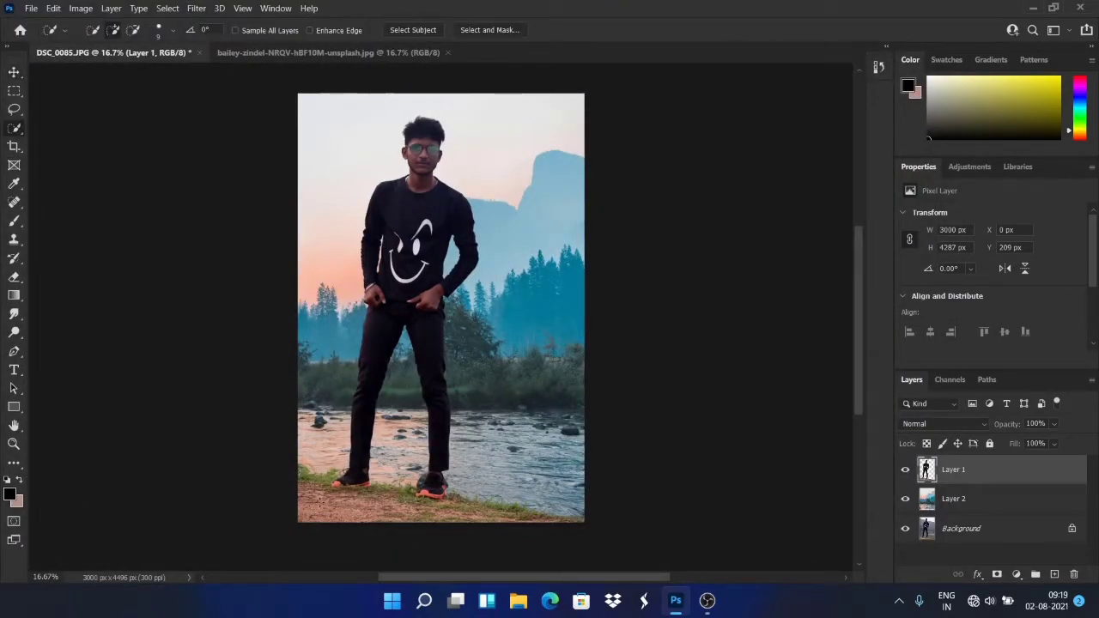
{"action": "mouse_move", "coordinate": [300, 483]}
{"action": "left_mouse_down"}
{"action": "mouse_move", "coordinate": [265, 482]}
{"action": "mouse_move", "coordinate": [592, 538]}
{"action": "mouse_move", "coordinate": [531, 526]}
{"action": "mouse_move", "coordinate": [589, 523]}
{"action": "left_mouse_up"}
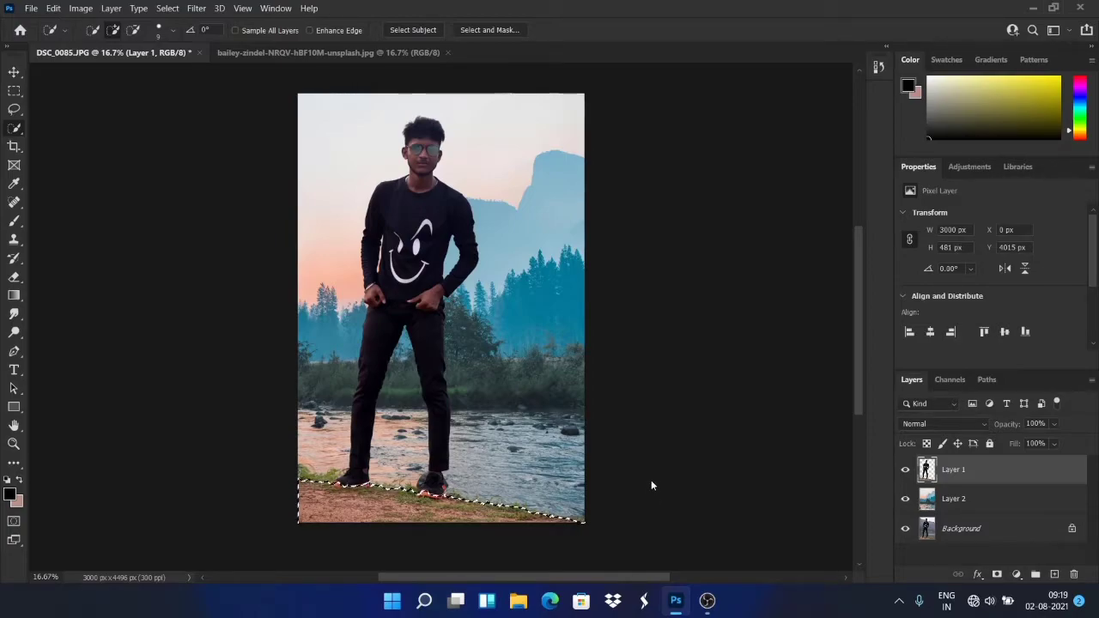
{"action": "key", "text": "ctrl+shift+a"}
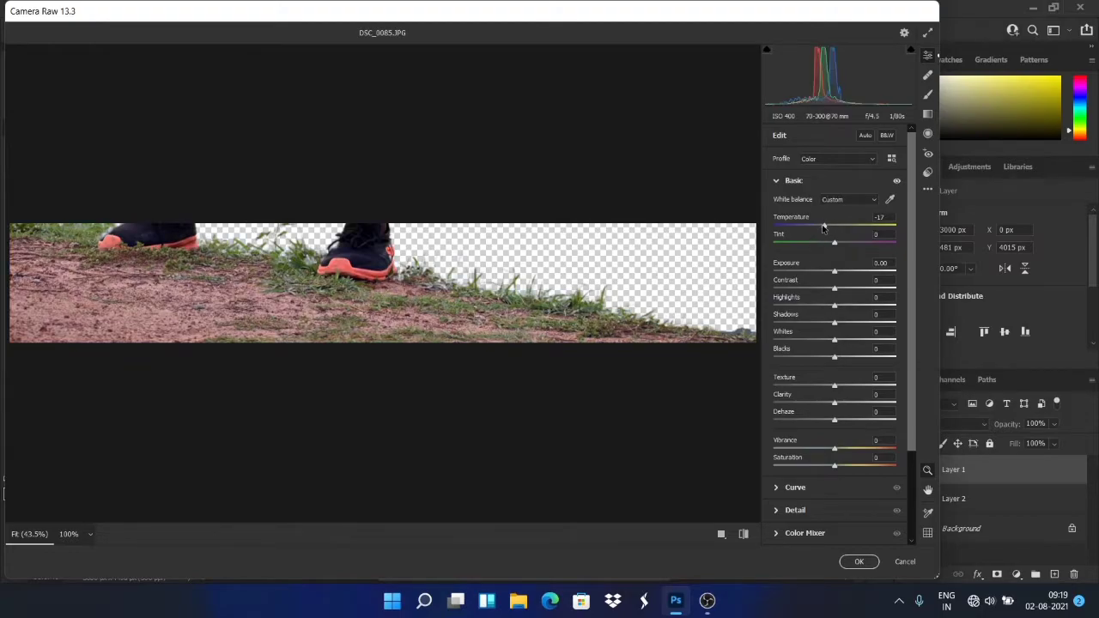
Set the ground's oranges to hue +26 and saturation -64 in the Color Mixer.
{"action": "scroll", "coordinate": [825, 418], "scroll_direction": "down", "scroll_amount": 2}
{"action": "left_click", "coordinate": [776, 420]}
{"action": "left_click_drag", "start_coordinate": [835, 330], "coordinate": [809, 333]}
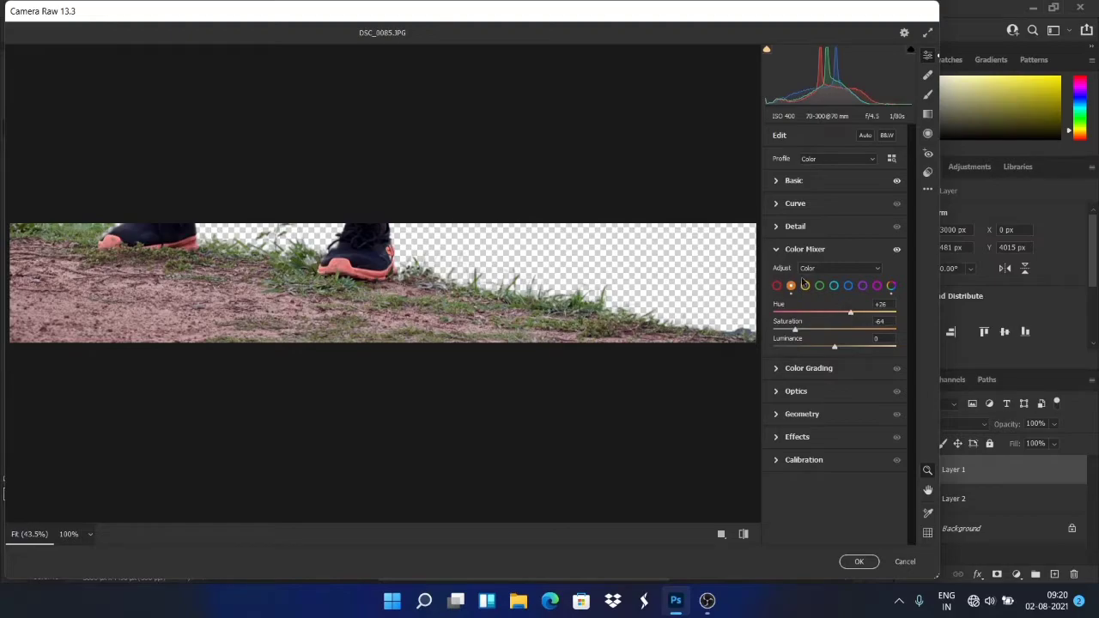
Shift the ground's green and aqua hues, set the blue hue to -87, and apply the Camera Raw adjustments.
{"action": "left_click", "coordinate": [847, 287]}
{"action": "left_click", "coordinate": [819, 287]}
{"action": "left_click_drag", "start_coordinate": [835, 311], "coordinate": [780, 309]}
{"action": "left_click", "coordinate": [834, 287]}
{"action": "left_click", "coordinate": [849, 287]}
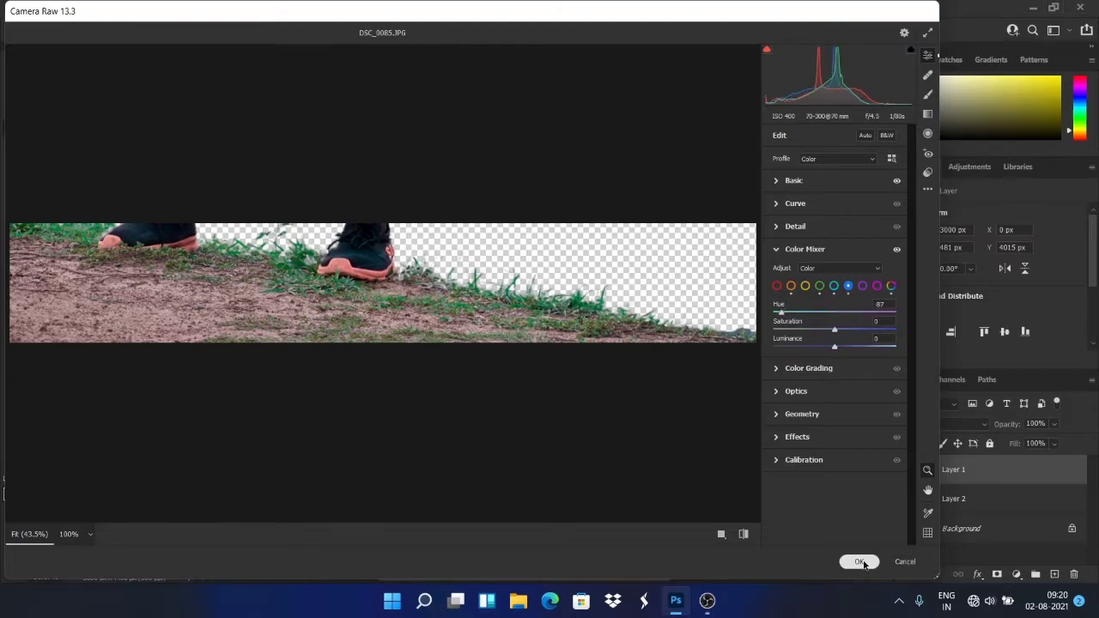
{"action": "left_click", "coordinate": [859, 562]}
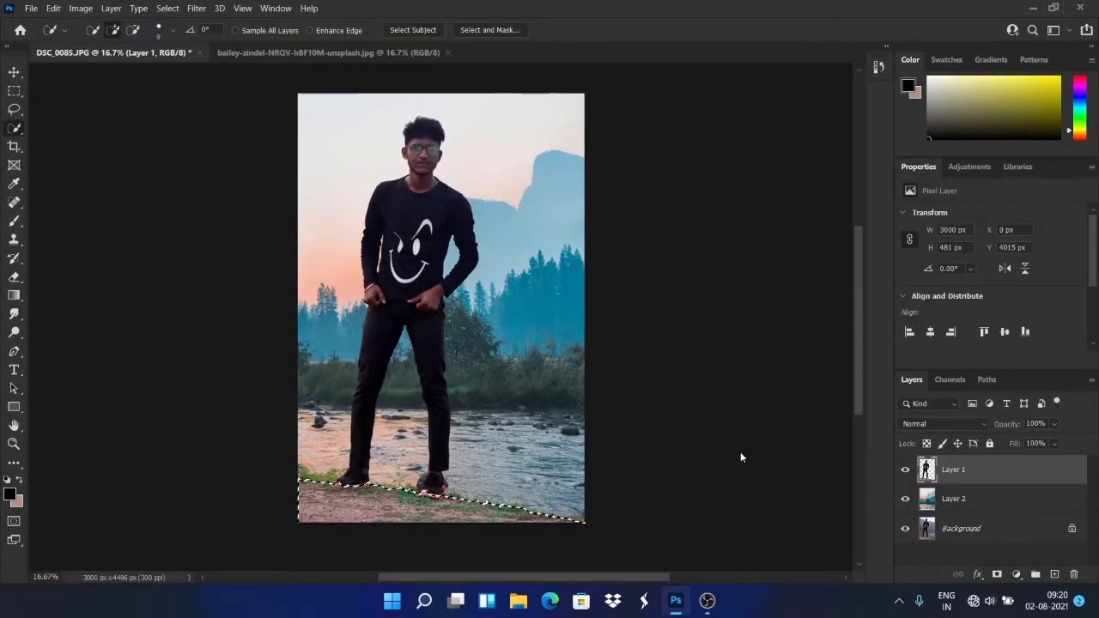
Run Camera Raw on the selected ground again, pushing the green and aqua hues up and the blue hue to its minimum.
{"action": "key", "text": "shift+ctrl+a"}
{"action": "left_click", "coordinate": [820, 286]}
{"action": "left_click_drag", "start_coordinate": [835, 313], "coordinate": [964, 311]}
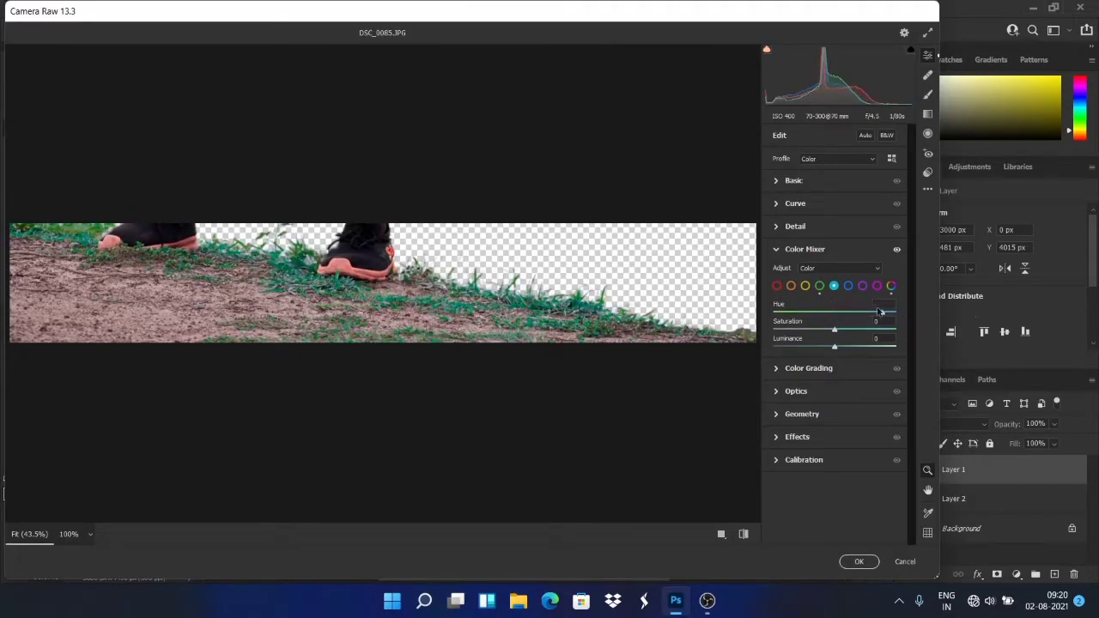
{"action": "left_click", "coordinate": [849, 286]}
{"action": "left_click_drag", "start_coordinate": [835, 313], "coordinate": [762, 302]}
Color grade the ground with shadows at hue 201, saturation 66 and midtones at hue 201, saturation 39, and apply it.
{"action": "left_click", "coordinate": [784, 371]}
{"action": "left_click_drag", "start_coordinate": [798, 445], "coordinate": [784, 451]}
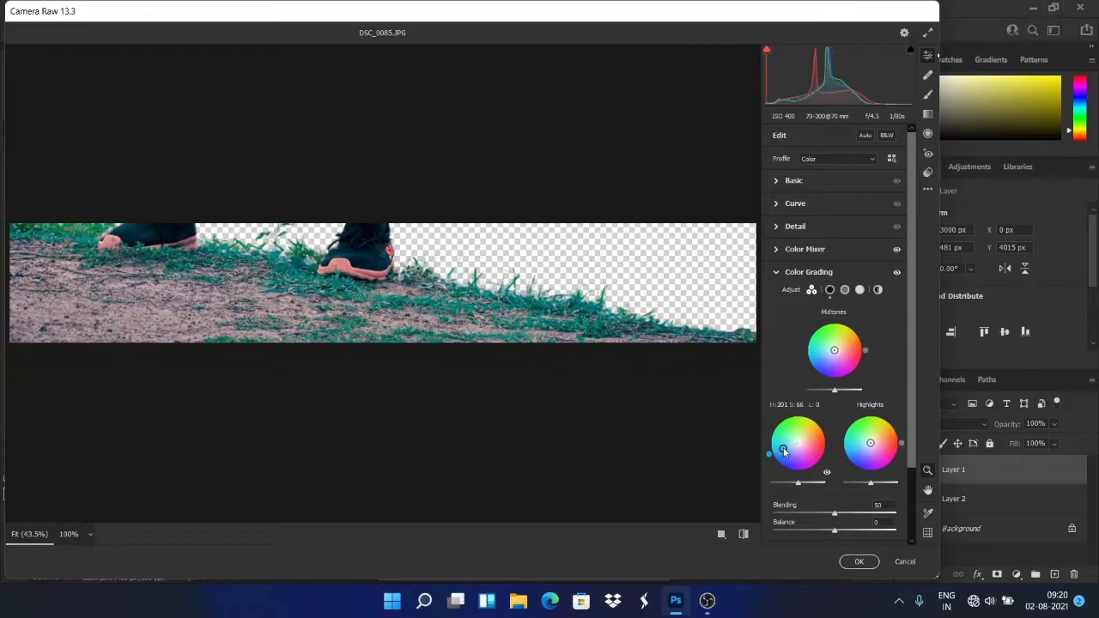
{"action": "left_click_drag", "start_coordinate": [834, 359], "coordinate": [807, 364]}
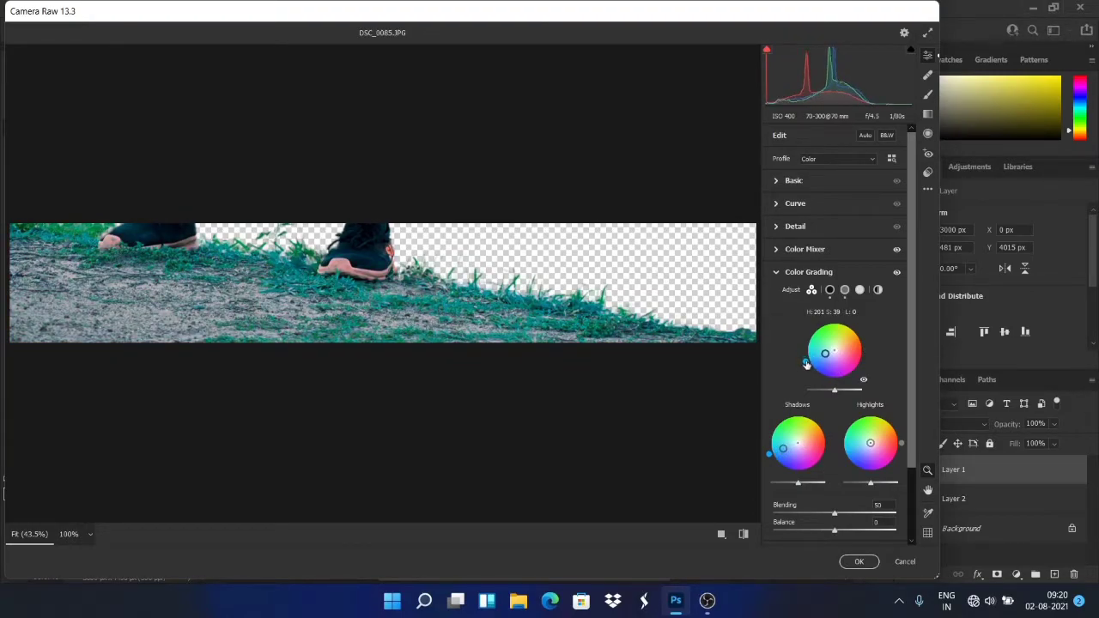
{"action": "left_click", "coordinate": [859, 562]}
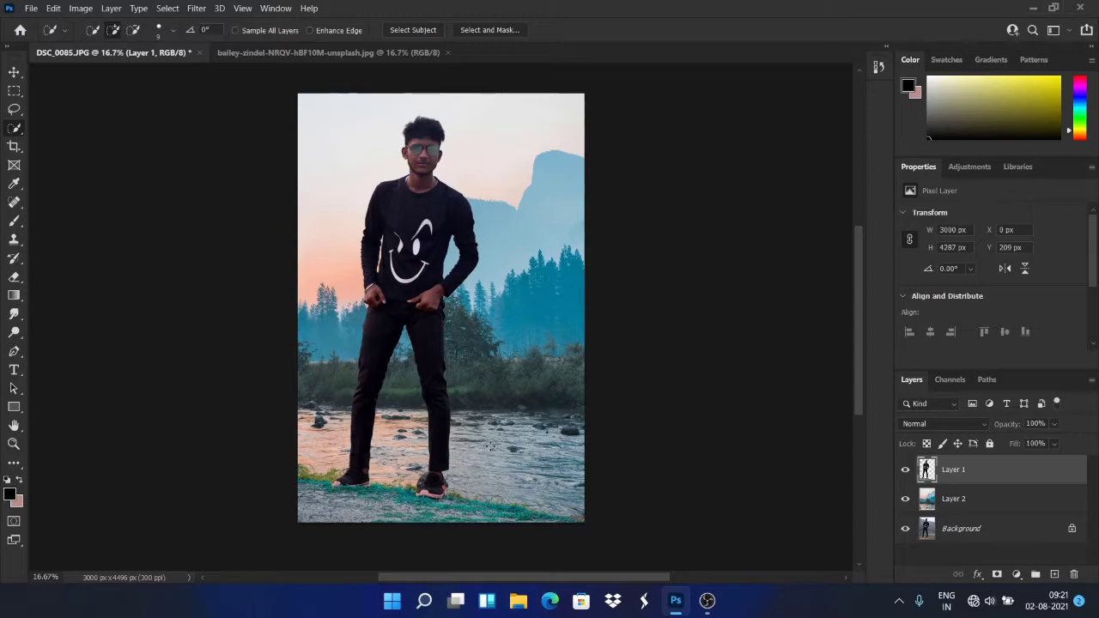
Select the uncorrected grass edge along the ground with Quick Selection and extend it with the Lasso around the tufts beside both shoes.
{"action": "mouse_move", "coordinate": [295, 470]}
{"action": "left_mouse_down"}
{"action": "mouse_move", "coordinate": [416, 489]}
{"action": "mouse_move", "coordinate": [414, 477]}
{"action": "mouse_move", "coordinate": [464, 502]}
{"action": "mouse_move", "coordinate": [586, 521]}
{"action": "left_mouse_up"}
{"action": "key", "text": "Delete"}
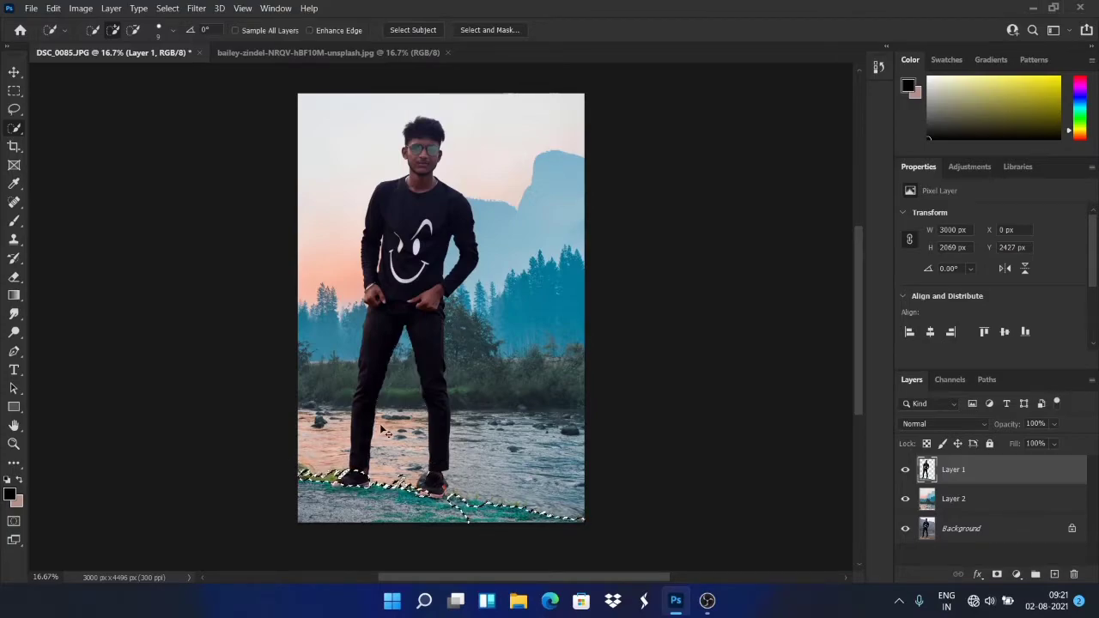
{"action": "key", "text": "ctrl+plus"}
{"action": "scroll", "coordinate": [380, 424], "scroll_direction": "down", "scroll_amount": 5}
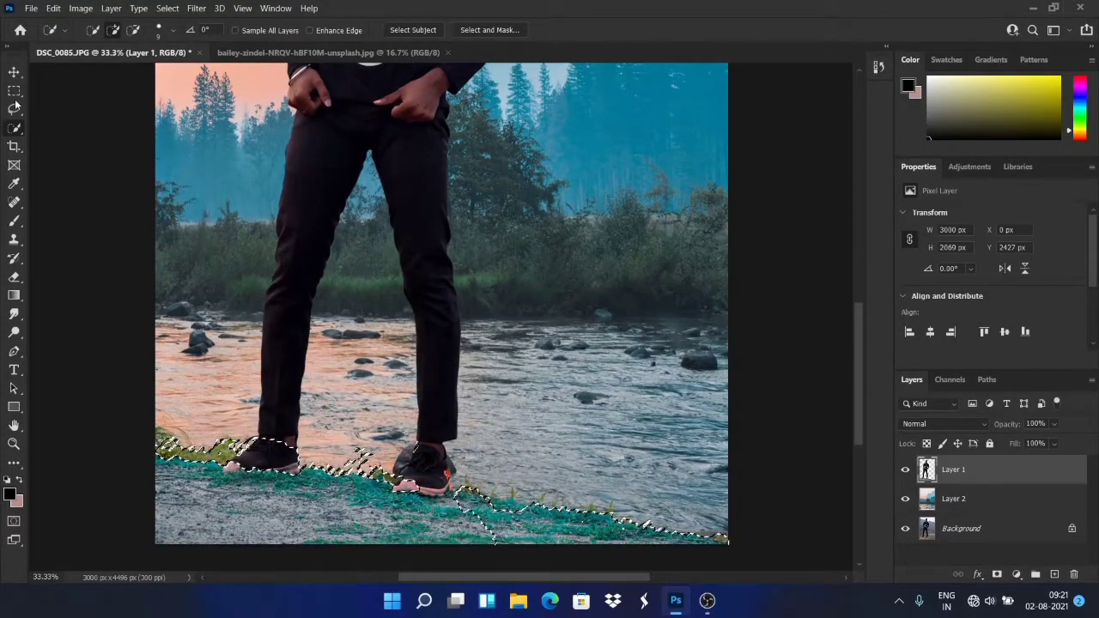
{"action": "left_click", "coordinate": [14, 109]}
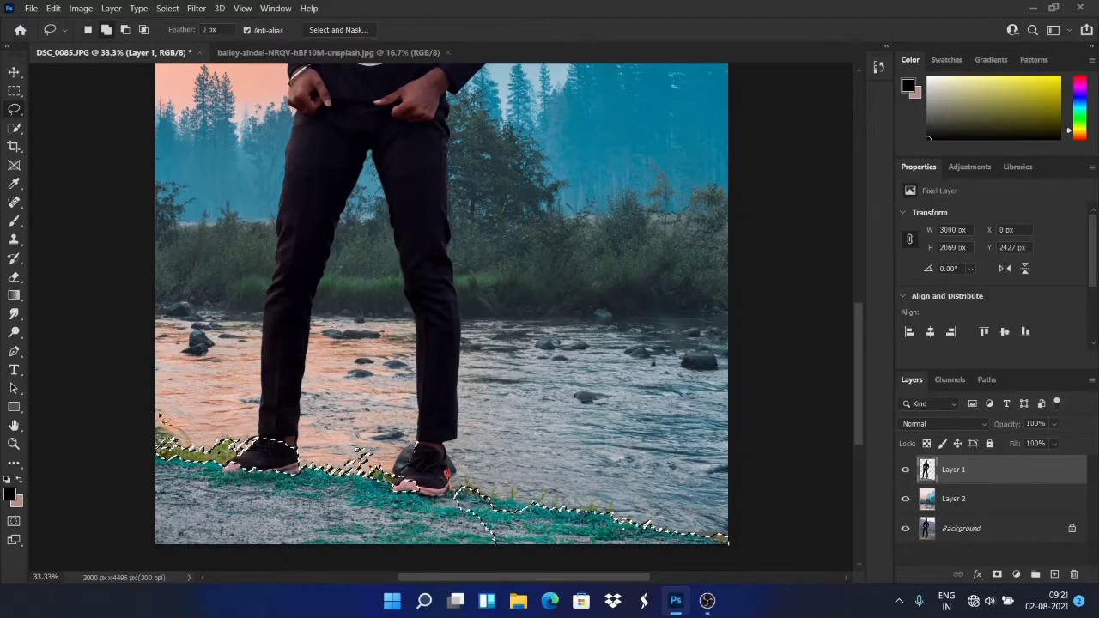
{"action": "mouse_move", "coordinate": [224, 438]}
{"action": "left_mouse_down"}
{"action": "mouse_move", "coordinate": [207, 466]}
{"action": "mouse_move", "coordinate": [160, 464]}
{"action": "left_mouse_up"}
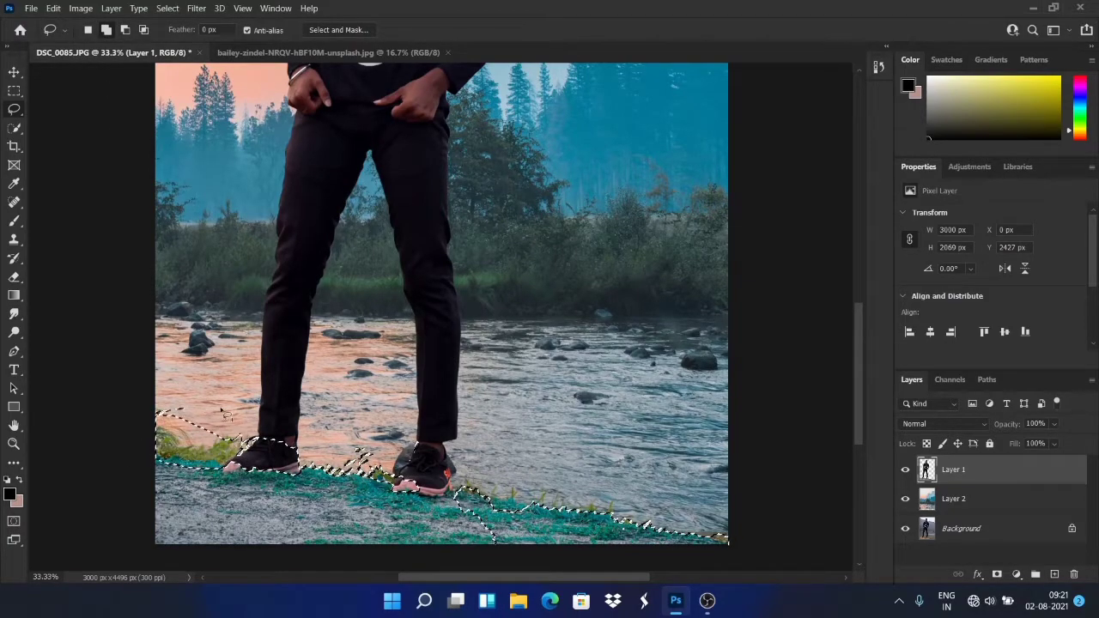
{"action": "mouse_move", "coordinate": [470, 493]}
{"action": "left_mouse_down"}
{"action": "mouse_move", "coordinate": [698, 518]}
{"action": "mouse_move", "coordinate": [728, 542]}
{"action": "mouse_move", "coordinate": [481, 502]}
{"action": "left_mouse_up"}
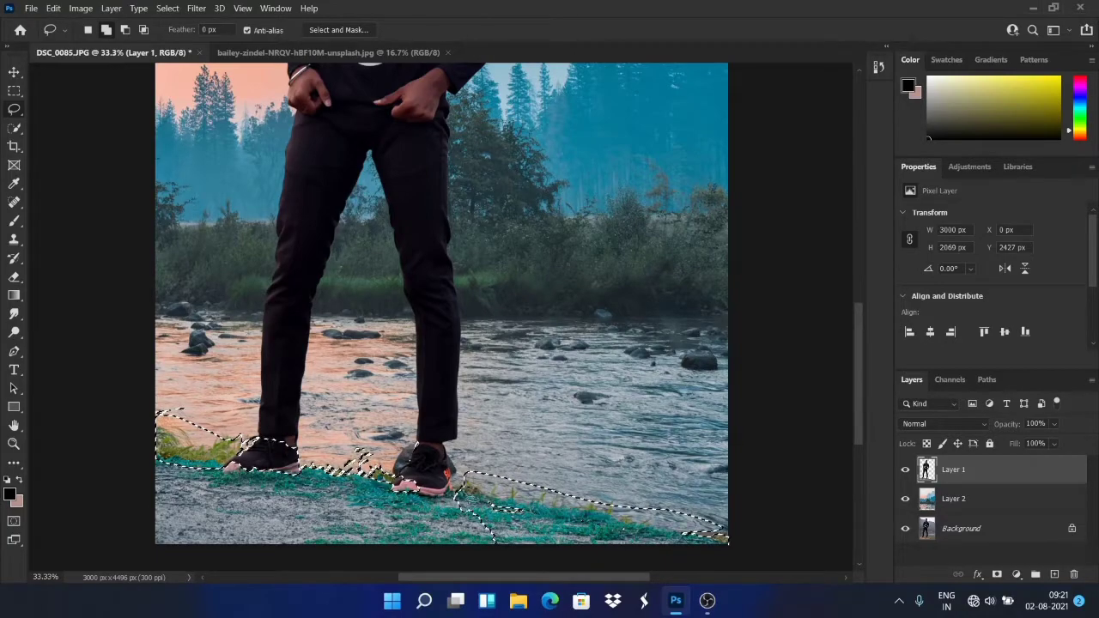
{"action": "scroll", "coordinate": [416, 466], "scroll_direction": "down", "scroll_amount": 2}
{"action": "scroll", "coordinate": [413, 464], "scroll_direction": "up", "scroll_amount": 1}
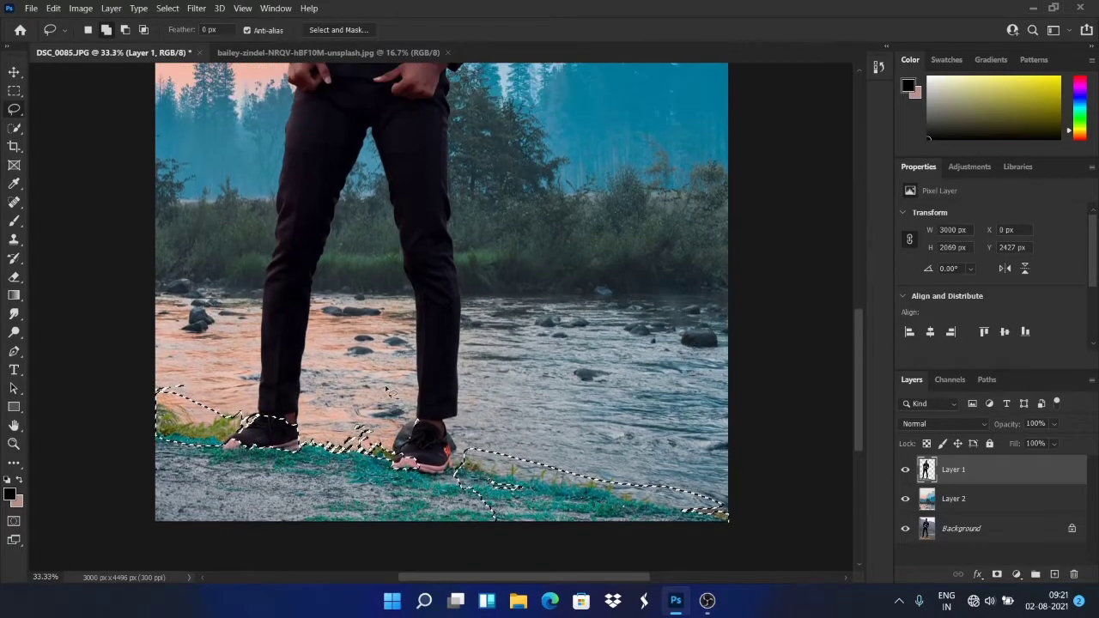
{"action": "key", "text": "ctrl+minus"}
{"action": "key", "text": "ctrl+minus"}
{"action": "scroll", "coordinate": [388, 391], "scroll_direction": "up", "scroll_amount": 2}
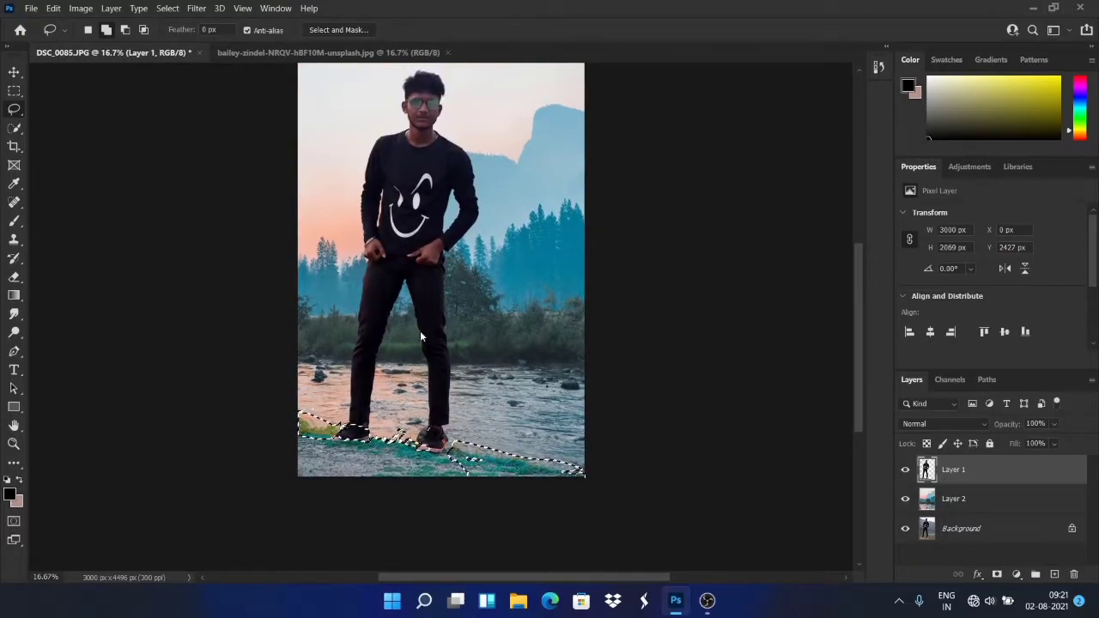
{"action": "key", "text": "ctrl+shift+a"}
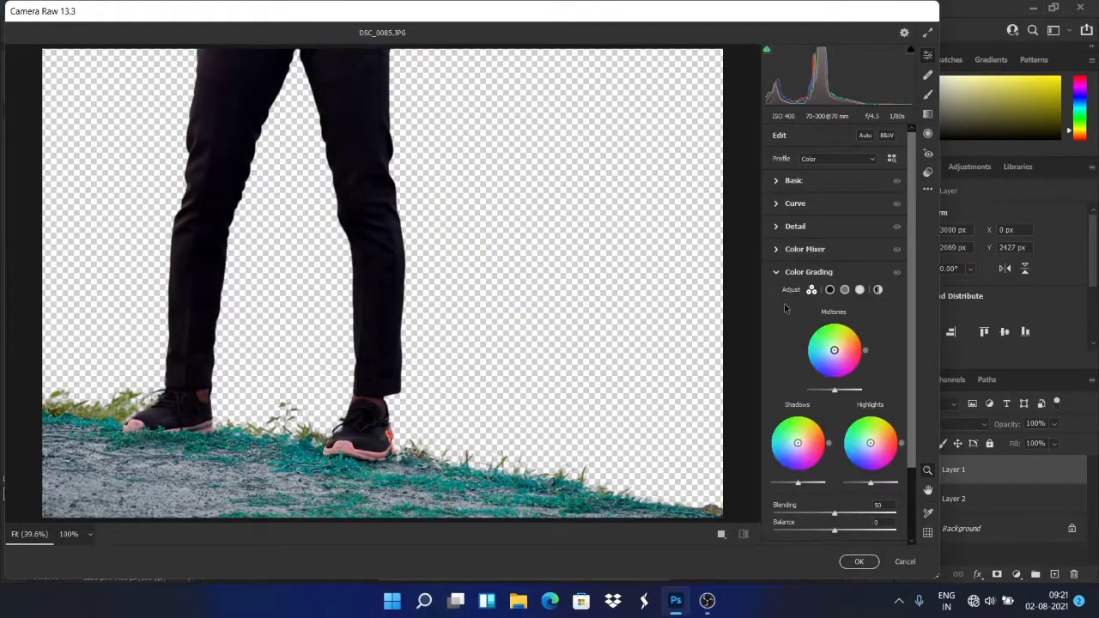
{"action": "left_click", "coordinate": [776, 250]}
{"action": "left_click", "coordinate": [820, 287]}
{"action": "left_click_drag", "start_coordinate": [834, 314], "coordinate": [940, 311]}
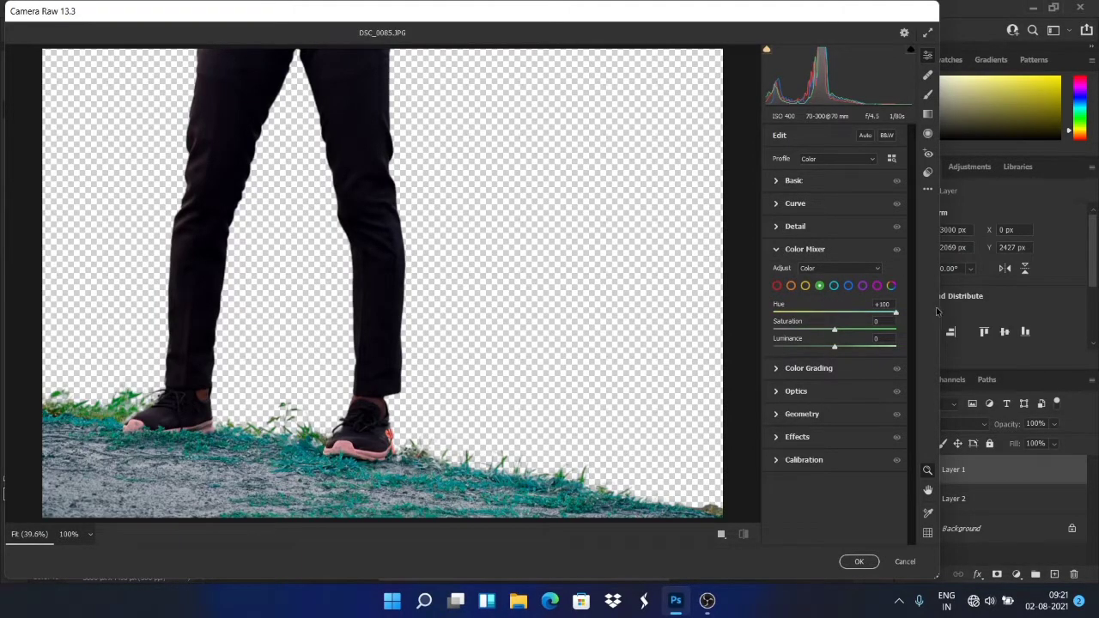
{"action": "left_click", "coordinate": [834, 286]}
{"action": "mouse_move", "coordinate": [834, 313]}
{"action": "left_mouse_down"}
{"action": "mouse_move", "coordinate": [900, 312]}
{"action": "mouse_move", "coordinate": [840, 313]}
{"action": "left_mouse_up"}
{"action": "left_click", "coordinate": [903, 563]}
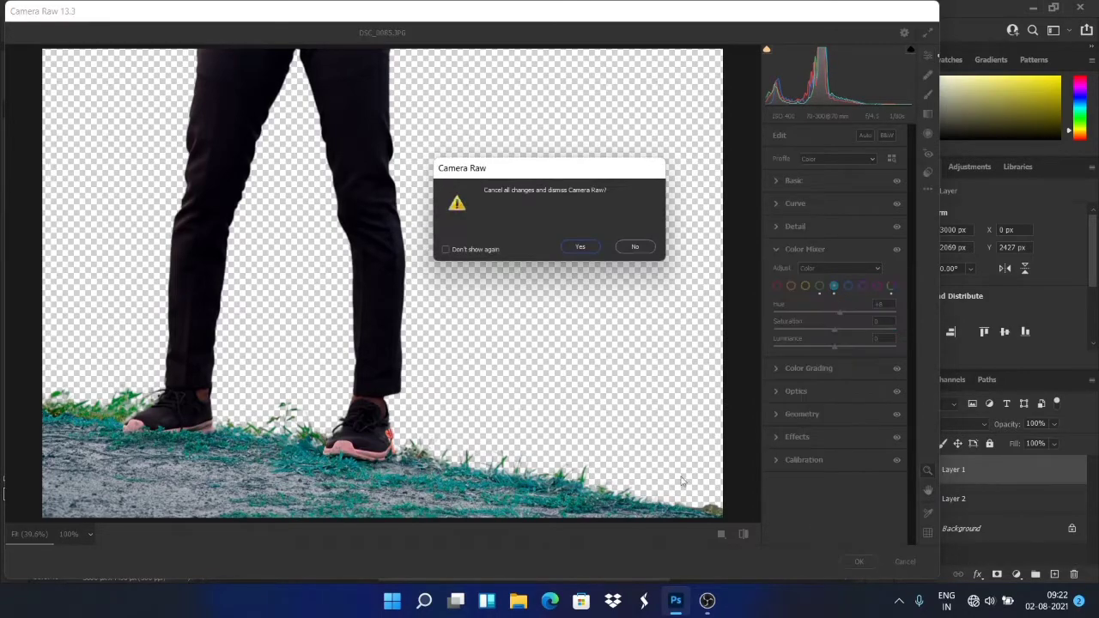
{"action": "left_click", "coordinate": [581, 248]}
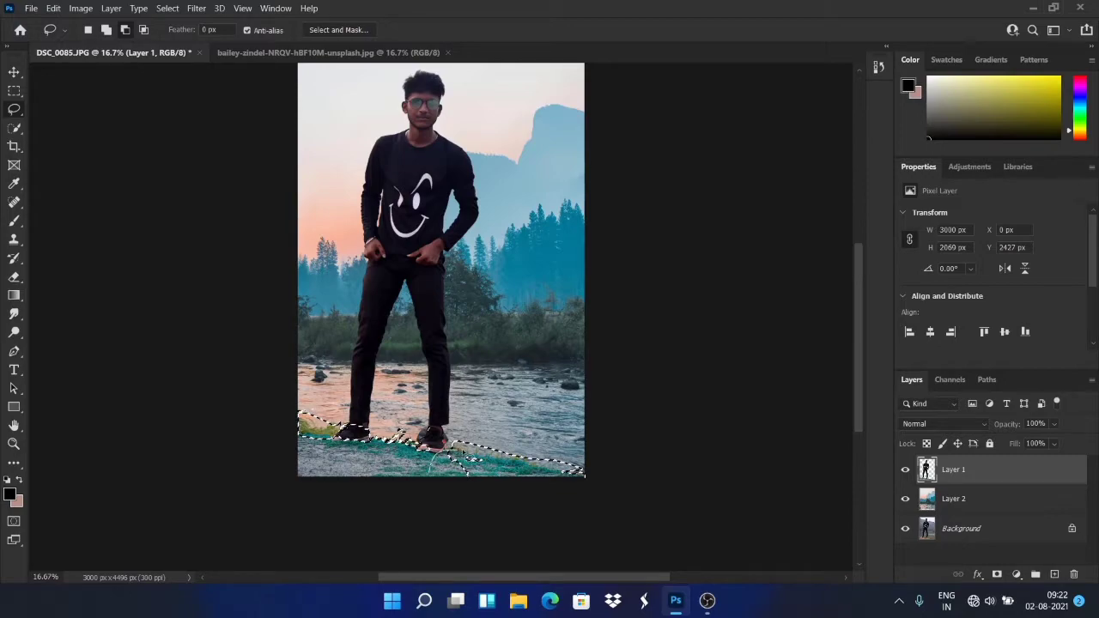
Subtract the already graded ground from the grass selection, then shift its green hue and set its aqua hue to +100 in Camera Raw.
{"action": "mouse_move", "coordinate": [502, 462]}
{"action": "left_mouse_down"}
{"action": "mouse_move", "coordinate": [580, 486]}
{"action": "mouse_move", "coordinate": [432, 473]}
{"action": "left_mouse_up"}
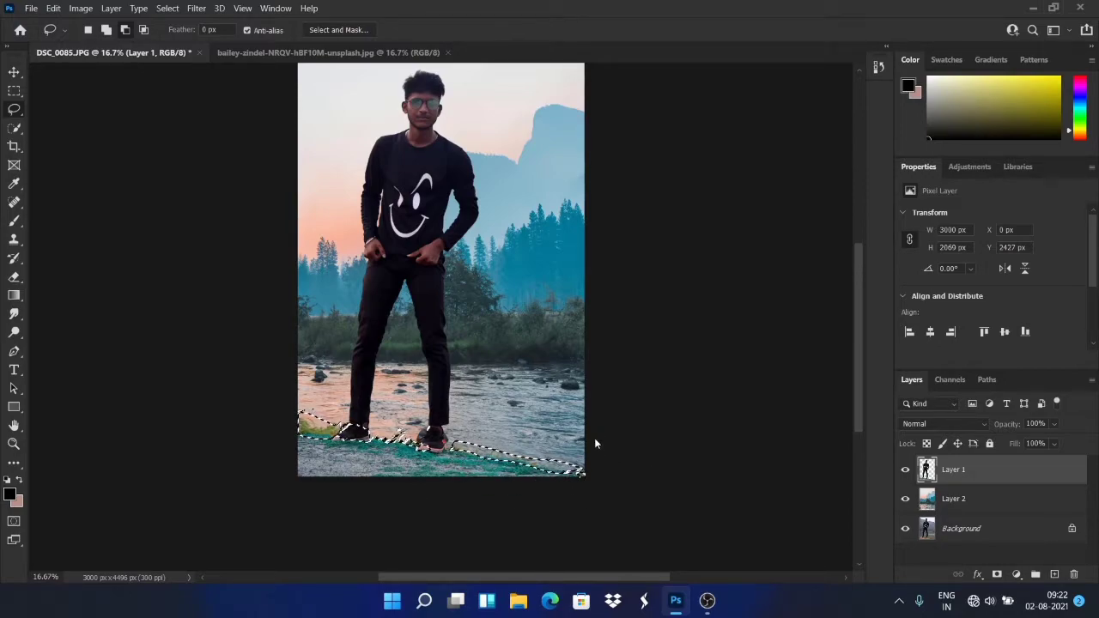
{"action": "key", "text": "ctrl+shift+a"}
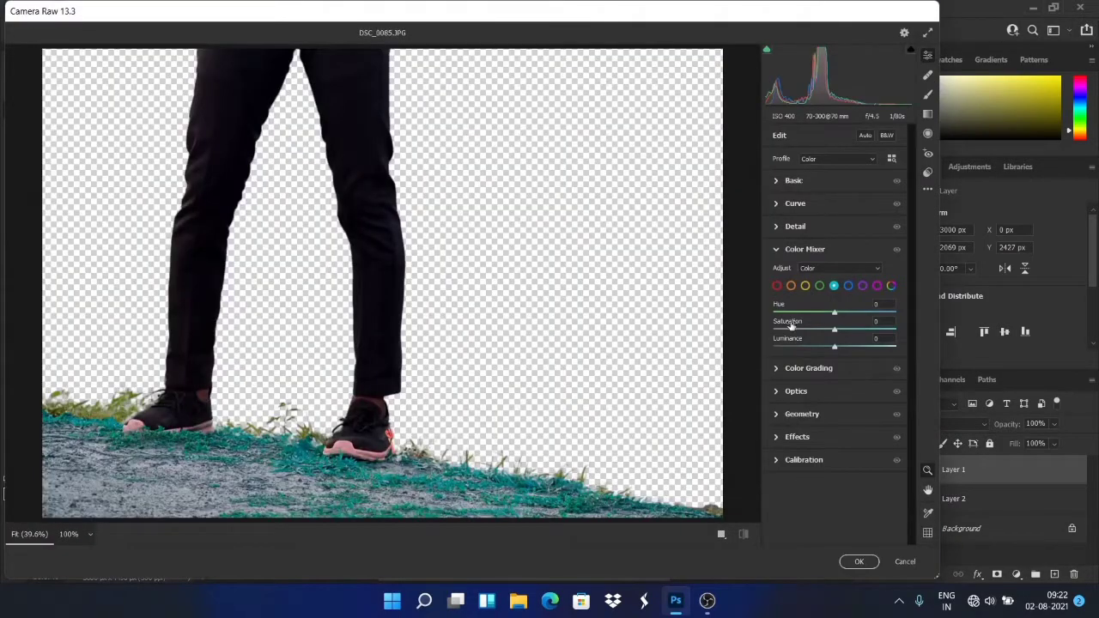
{"action": "left_click_drag", "start_coordinate": [833, 315], "coordinate": [859, 318]}
{"action": "left_click", "coordinate": [820, 285]}
{"action": "left_click", "coordinate": [834, 287]}
{"action": "left_click_drag", "start_coordinate": [830, 314], "coordinate": [927, 318]}
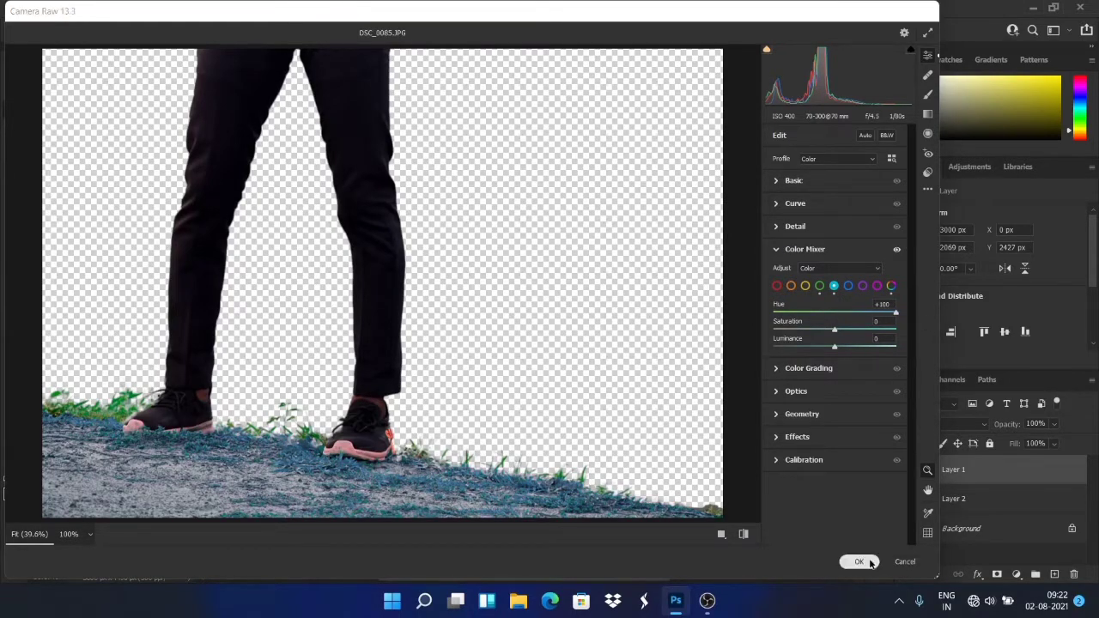
{"action": "left_click", "coordinate": [859, 561]}
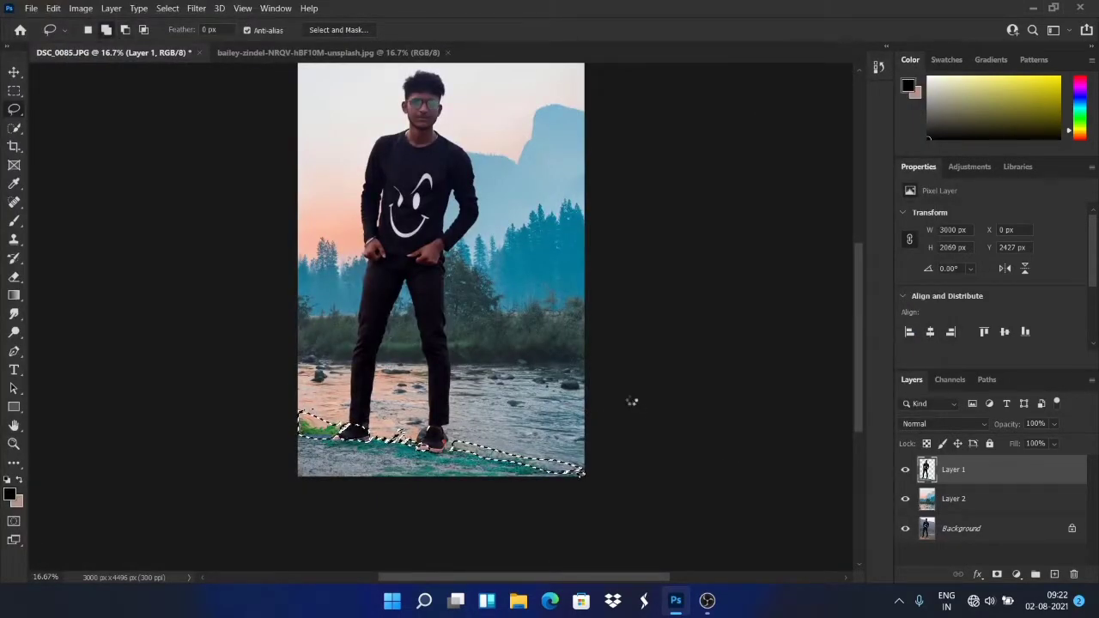
Raise the grass edge's green and aqua hues to their maximum and set its blue hue to -60 in Camera Raw.
{"action": "key", "text": "ctrl+shift+a"}
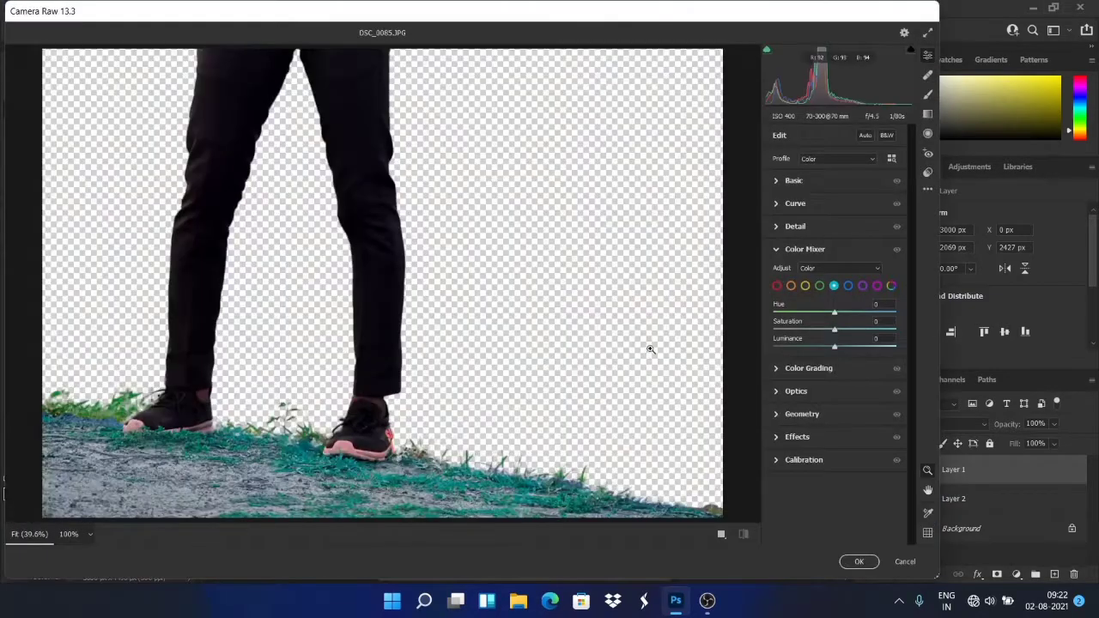
{"action": "left_click", "coordinate": [820, 287]}
{"action": "left_click_drag", "start_coordinate": [835, 313], "coordinate": [931, 322]}
{"action": "left_click", "coordinate": [833, 287]}
{"action": "left_click_drag", "start_coordinate": [835, 314], "coordinate": [925, 313]}
{"action": "left_click", "coordinate": [848, 286]}
{"action": "left_click_drag", "start_coordinate": [835, 314], "coordinate": [798, 315]}
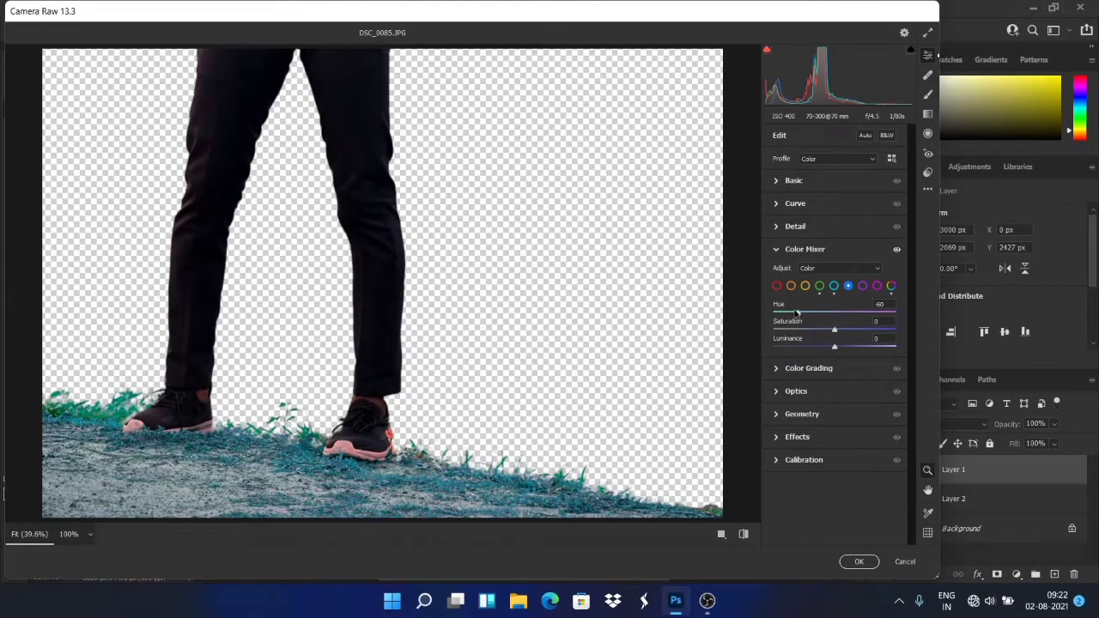
Tint the grass edge's shadows cyan-blue, midtones to hue 212, saturation 51 and highlights to hue 195, saturation 69, then apply and deselect.
{"action": "left_click", "coordinate": [775, 369]}
{"action": "mouse_move", "coordinate": [797, 445]}
{"action": "left_mouse_down"}
{"action": "mouse_move", "coordinate": [768, 454]}
{"action": "mouse_move", "coordinate": [781, 445]}
{"action": "left_mouse_up"}
{"action": "mouse_move", "coordinate": [834, 350]}
{"action": "left_mouse_down"}
{"action": "mouse_move", "coordinate": [782, 364]}
{"action": "mouse_move", "coordinate": [785, 387]}
{"action": "mouse_move", "coordinate": [824, 357]}
{"action": "left_mouse_up"}
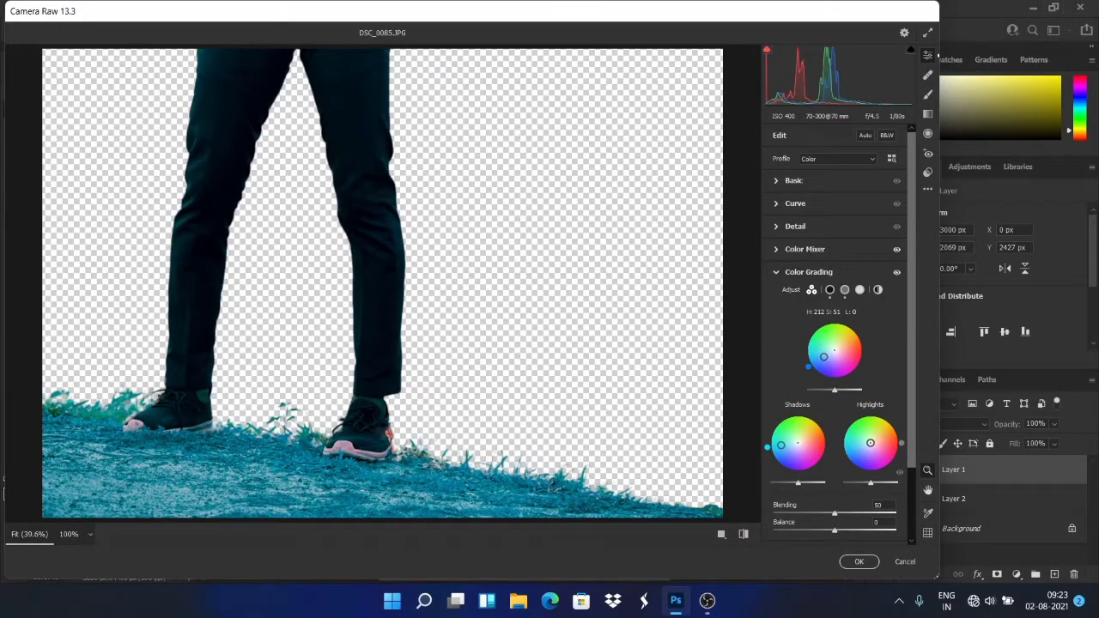
{"action": "left_click_drag", "start_coordinate": [870, 442], "coordinate": [851, 446]}
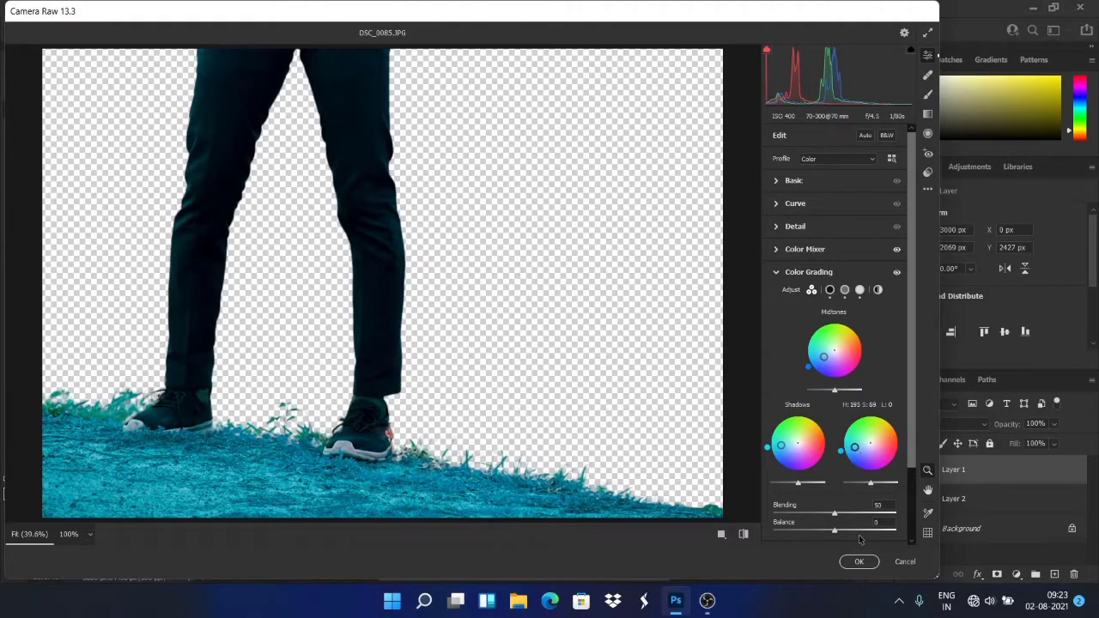
{"action": "left_click", "coordinate": [859, 562]}
{"action": "key", "text": "ctrl+d"}
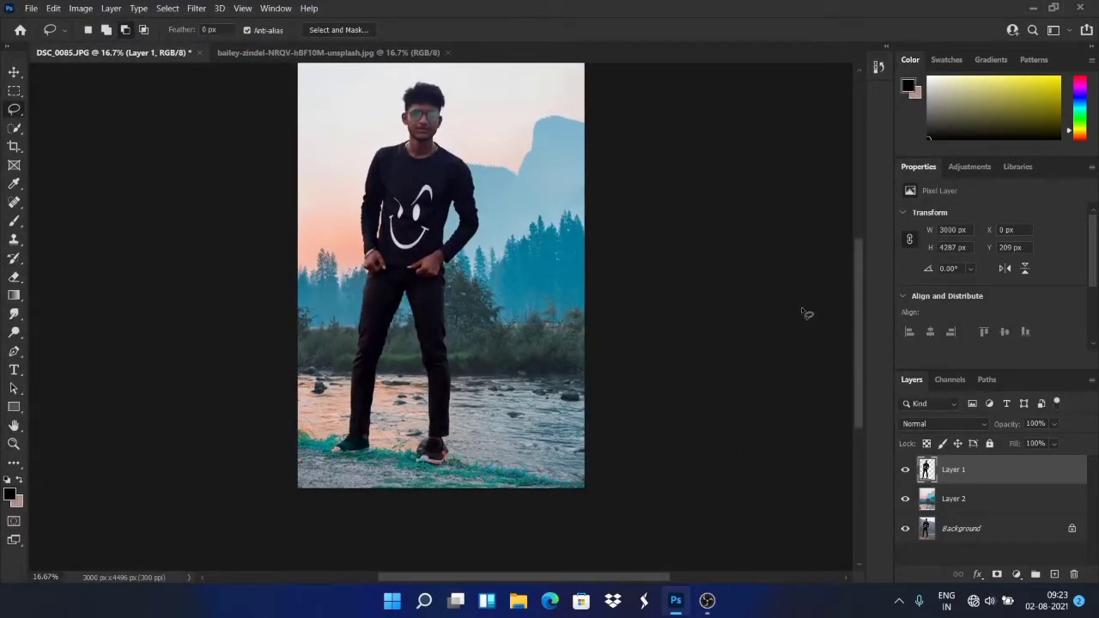
Flatten the man, landscape and background layers into one image and duplicate the flattened layer.
{"action": "scroll", "coordinate": [808, 312], "scroll_direction": "up", "scroll_amount": 2}
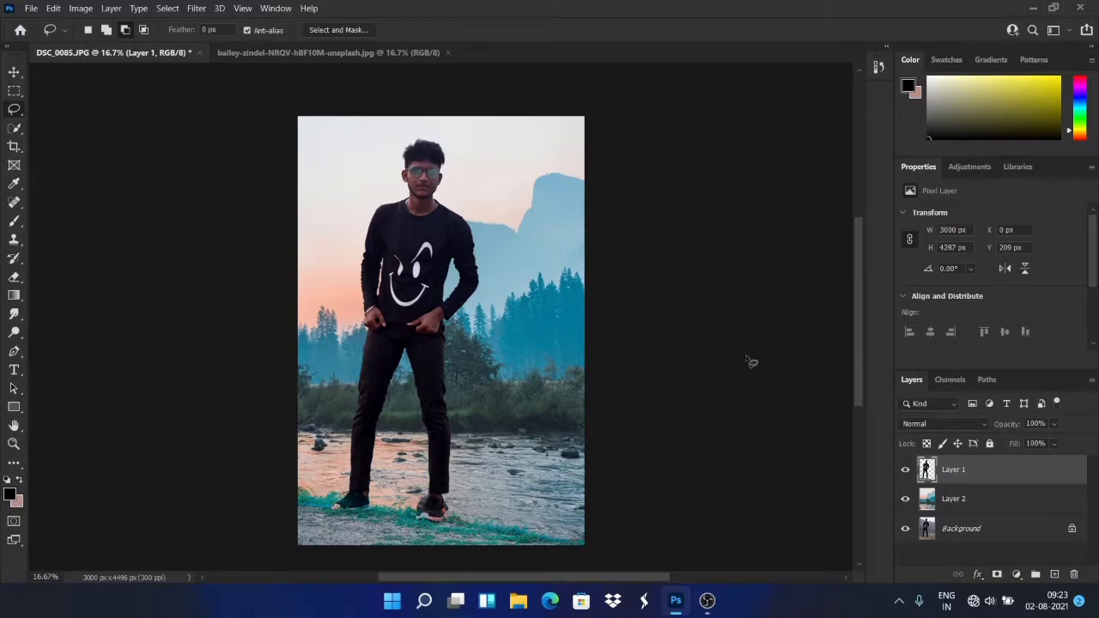
{"action": "left_click", "coordinate": [968, 508], "text": "ctrl"}
{"action": "left_click", "coordinate": [974, 532], "text": "ctrl"}
{"action": "right_click", "coordinate": [967, 502]}
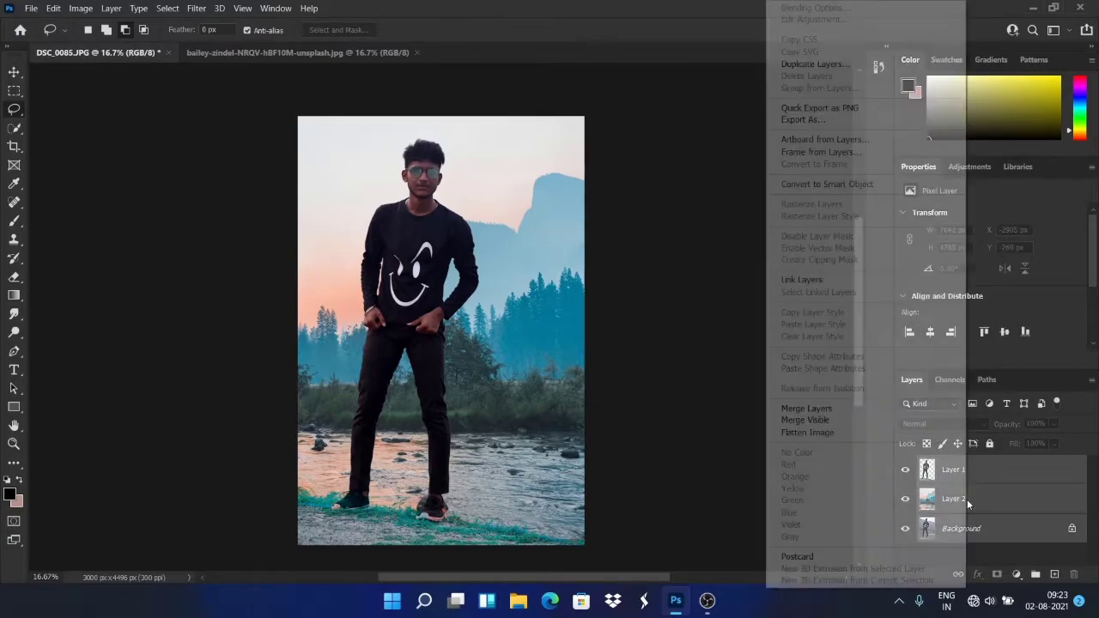
{"action": "left_click", "coordinate": [806, 434]}
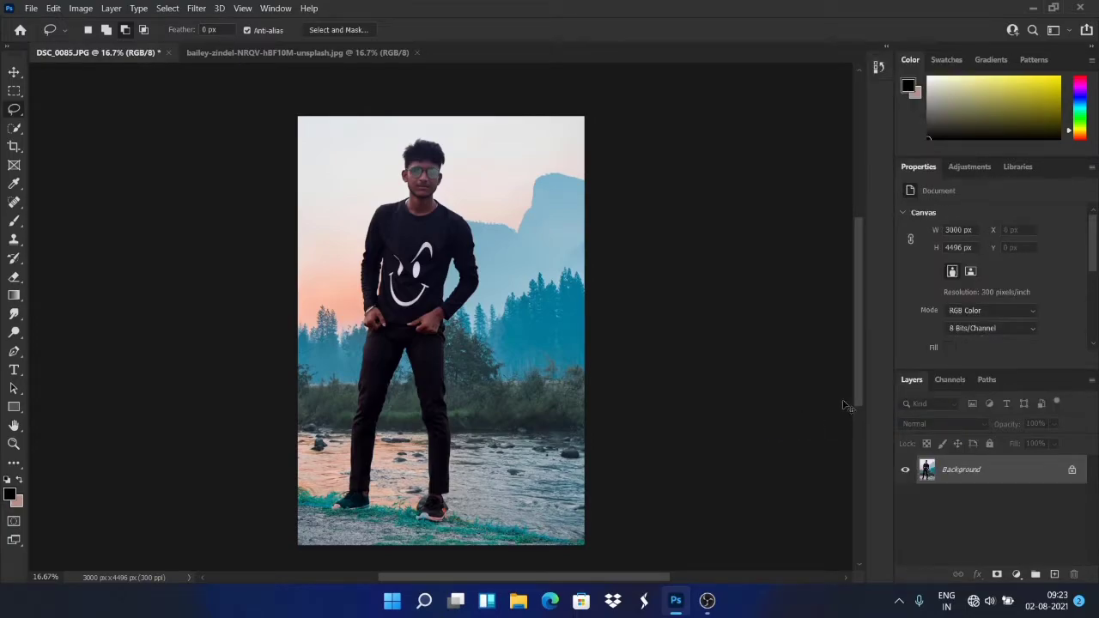
{"action": "key", "text": "ctrl+j"}
Enter Quick Mask mode with masked areas shown in red at 50% opacity and take the Brush tool.
{"action": "left_click", "coordinate": [13, 523]}
{"action": "left_click", "coordinate": [13, 523]}
{"action": "double_click", "coordinate": [13, 523]}
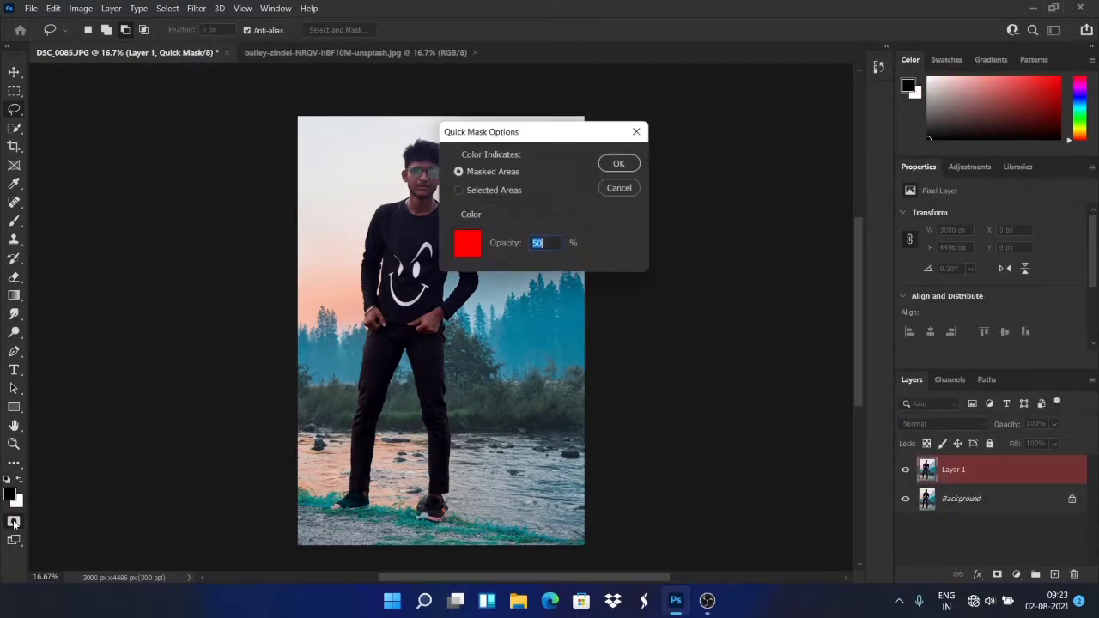
{"action": "left_click", "coordinate": [620, 164]}
{"action": "left_click", "coordinate": [16, 220]}
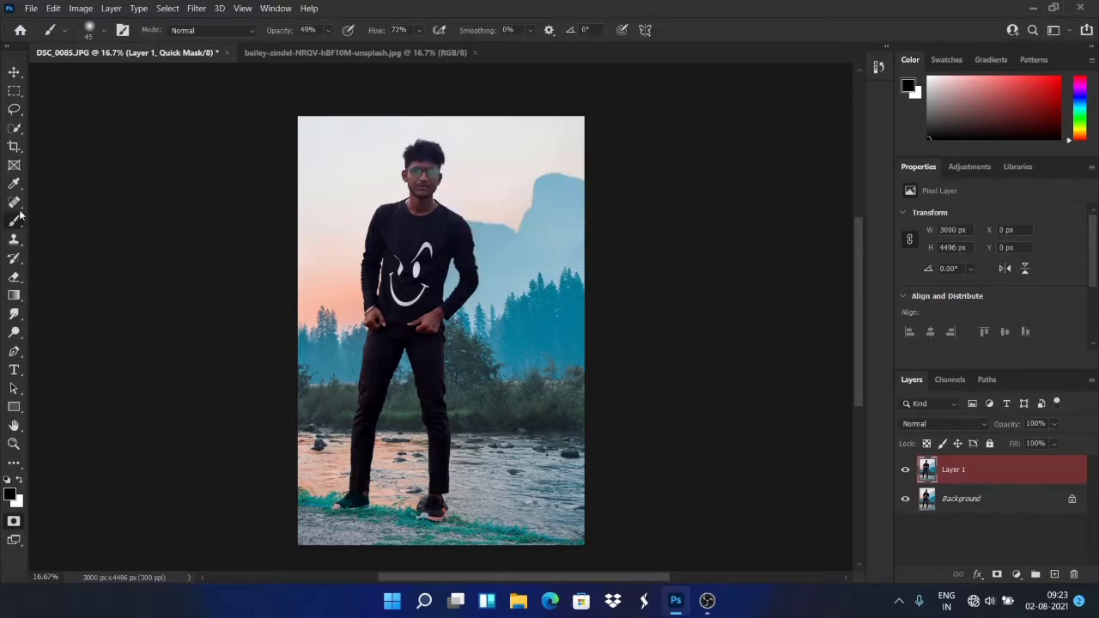
Raise the brush opacity and flow to 100% and paint the mask over the man's forehead between hairline and glasses.
{"action": "scroll", "coordinate": [541, 356], "scroll_direction": "up", "scroll_amount": 3}
{"action": "key", "text": "ctrl+plus"}
{"action": "key", "text": "ctrl+plus"}
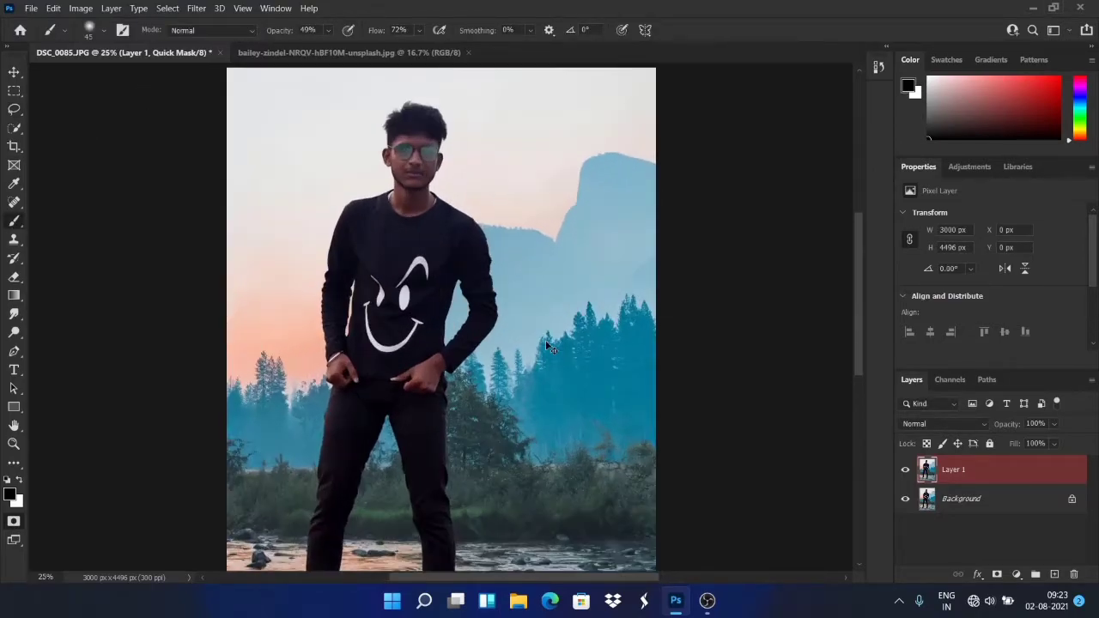
{"action": "scroll", "coordinate": [545, 340], "scroll_direction": "up", "scroll_amount": 5}
{"action": "key", "text": "ctrl+plus"}
{"action": "key", "text": "ctrl+plus"}
{"action": "key", "text": "ctrl+plus"}
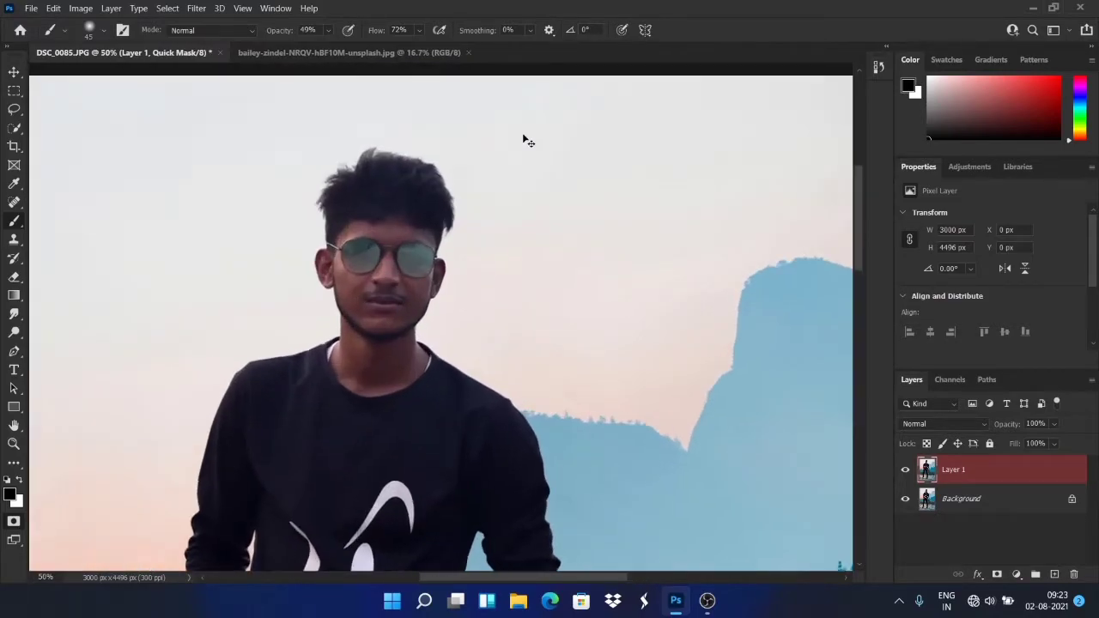
{"action": "scroll", "coordinate": [524, 140], "scroll_direction": "left", "scroll_amount": 4}
{"action": "scroll", "coordinate": [494, 161], "scroll_direction": "up", "scroll_amount": 3}
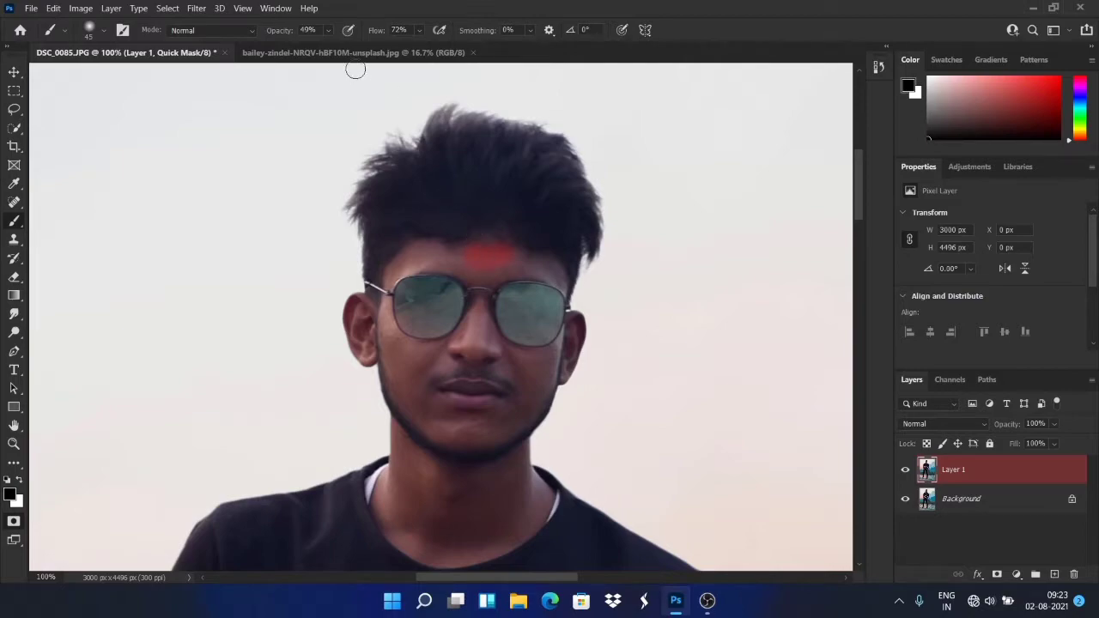
{"action": "left_click", "coordinate": [330, 32]}
{"action": "left_click_drag", "start_coordinate": [340, 47], "coordinate": [460, 50]}
{"action": "left_click", "coordinate": [421, 32]}
{"action": "mouse_move", "coordinate": [465, 259]}
{"action": "left_mouse_down"}
{"action": "mouse_move", "coordinate": [480, 269]}
{"action": "mouse_move", "coordinate": [429, 254]}
{"action": "mouse_move", "coordinate": [398, 271]}
{"action": "left_mouse_up"}
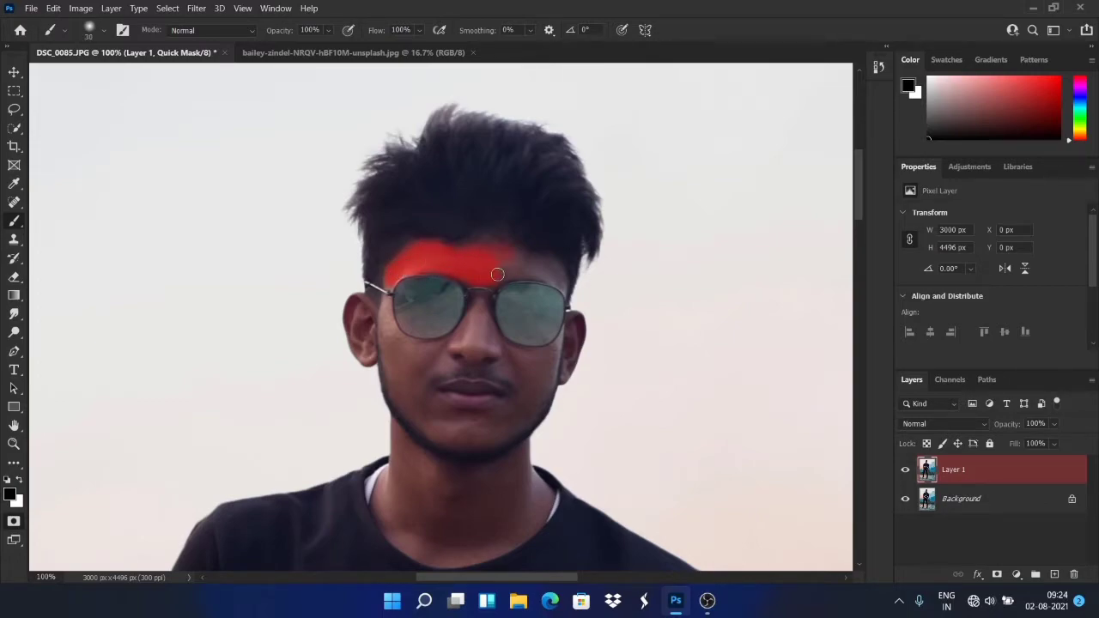
{"action": "mouse_move", "coordinate": [525, 254]}
{"action": "left_mouse_down"}
{"action": "mouse_move", "coordinate": [474, 243]}
{"action": "mouse_move", "coordinate": [554, 264]}
{"action": "left_mouse_up"}
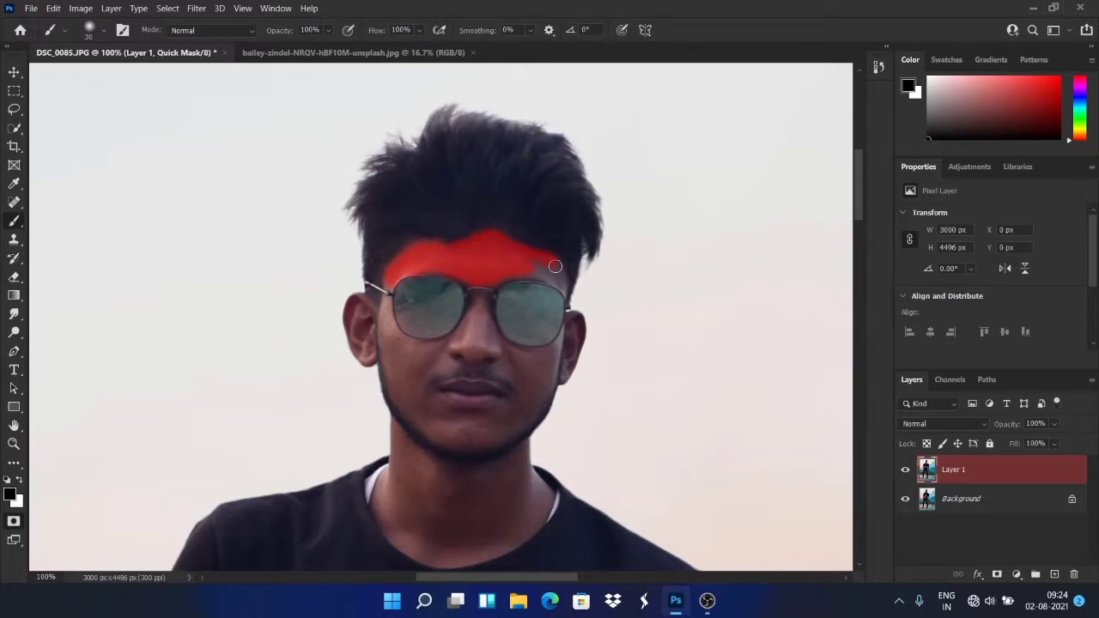
{"action": "right_click", "coordinate": [537, 260]}
{"action": "key", "text": "Escape"}
Complete the forehead mask at the temple and paint over the nose and the skin below the right-hand lens, adjusting brush size.
{"action": "key", "text": "ctrl+plus"}
{"action": "key", "text": "ctrl+plus"}
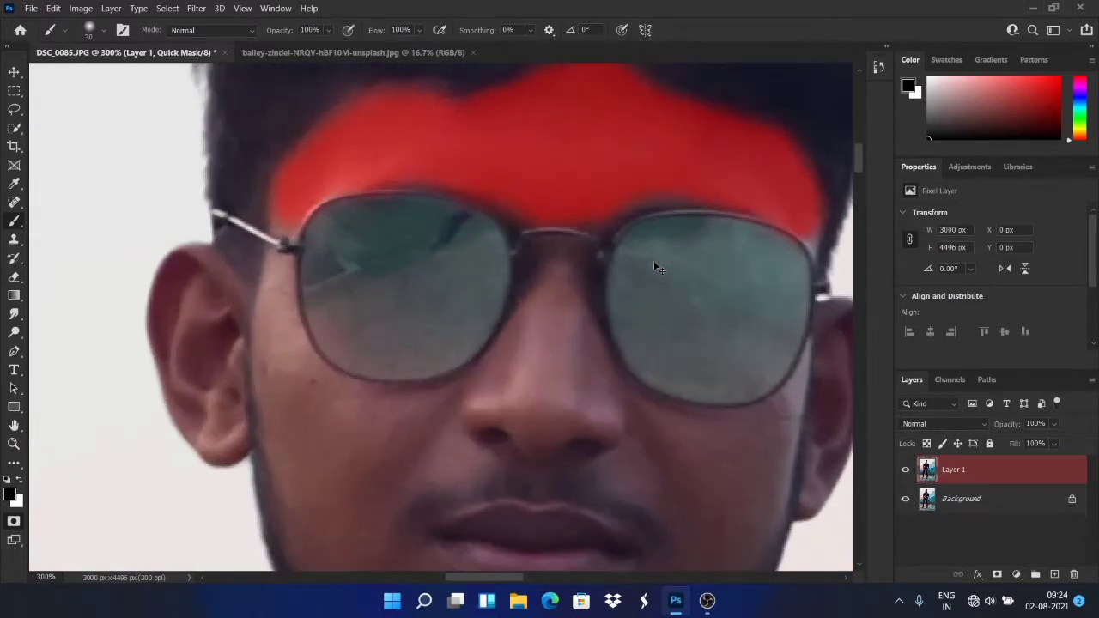
{"action": "scroll", "coordinate": [654, 260], "scroll_direction": "right", "scroll_amount": 3}
{"action": "key", "text": "bracketleft"}
{"action": "key", "text": "bracketleft"}
{"action": "key", "text": "bracketleft"}
{"action": "key", "text": "bracketleft"}
{"action": "key", "text": "bracketleft"}
{"action": "key", "text": "bracketleft"}
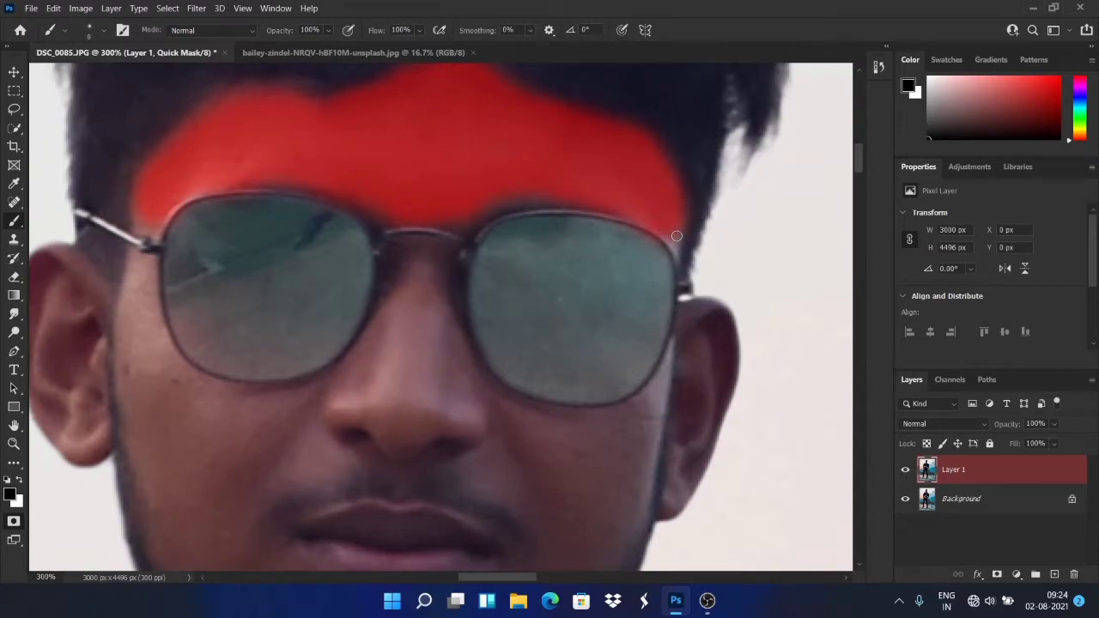
{"action": "scroll", "coordinate": [484, 245], "scroll_direction": "down", "scroll_amount": 2}
{"action": "key", "text": "bracketright"}
{"action": "key", "text": "bracketright"}
{"action": "key", "text": "bracketright"}
{"action": "mouse_move", "coordinate": [413, 206]}
{"action": "left_mouse_down"}
{"action": "mouse_move", "coordinate": [409, 242]}
{"action": "mouse_move", "coordinate": [403, 206]}
{"action": "mouse_move", "coordinate": [430, 213]}
{"action": "mouse_move", "coordinate": [429, 244]}
{"action": "mouse_move", "coordinate": [462, 329]}
{"action": "mouse_move", "coordinate": [403, 360]}
{"action": "mouse_move", "coordinate": [410, 325]}
{"action": "mouse_move", "coordinate": [432, 338]}
{"action": "mouse_move", "coordinate": [405, 280]}
{"action": "mouse_move", "coordinate": [380, 292]}
{"action": "mouse_move", "coordinate": [396, 215]}
{"action": "mouse_move", "coordinate": [364, 315]}
{"action": "mouse_move", "coordinate": [378, 293]}
{"action": "mouse_move", "coordinate": [313, 370]}
{"action": "mouse_move", "coordinate": [390, 306]}
{"action": "mouse_move", "coordinate": [442, 239]}
{"action": "mouse_move", "coordinate": [450, 314]}
{"action": "mouse_move", "coordinate": [517, 374]}
{"action": "mouse_move", "coordinate": [582, 382]}
{"action": "mouse_move", "coordinate": [638, 372]}
{"action": "mouse_move", "coordinate": [664, 349]}
{"action": "left_mouse_up"}
{"action": "key", "text": "bracketleft"}
{"action": "key", "text": "bracketleft"}
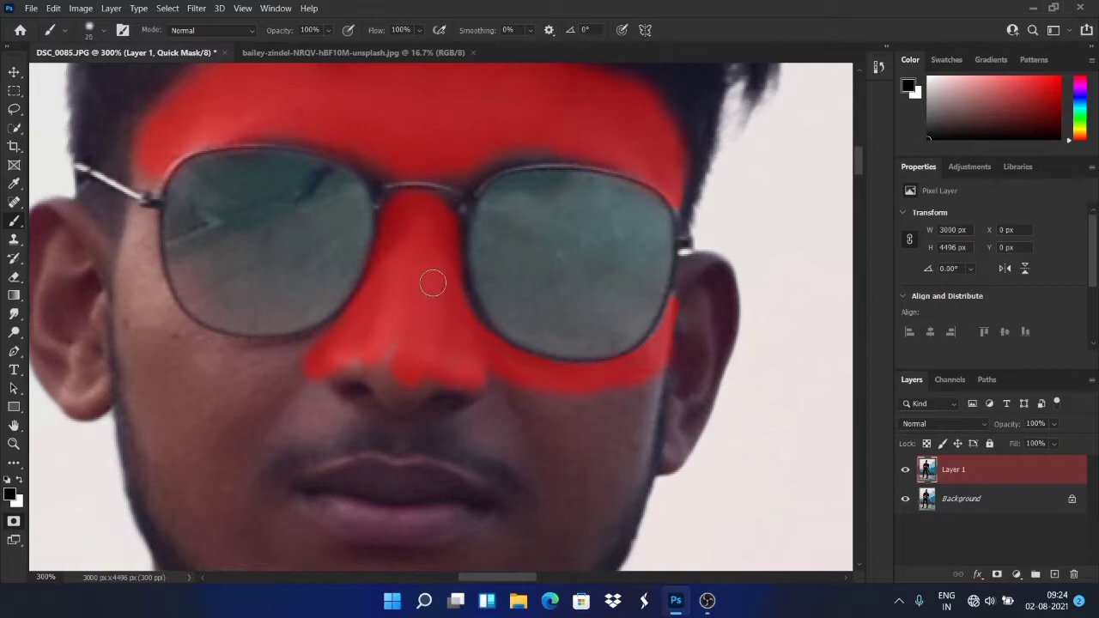
Mask the right-hand cheek edge and ear, the skin above the moustache and the rim below the left-hand lens.
{"action": "mouse_move", "coordinate": [636, 399]}
{"action": "left_mouse_down"}
{"action": "mouse_move", "coordinate": [633, 436]}
{"action": "mouse_move", "coordinate": [644, 438]}
{"action": "mouse_move", "coordinate": [605, 475]}
{"action": "left_mouse_up"}
{"action": "mouse_move", "coordinate": [710, 312]}
{"action": "left_mouse_down"}
{"action": "mouse_move", "coordinate": [692, 274]}
{"action": "mouse_move", "coordinate": [697, 317]}
{"action": "mouse_move", "coordinate": [689, 313]}
{"action": "mouse_move", "coordinate": [707, 268]}
{"action": "mouse_move", "coordinate": [718, 315]}
{"action": "mouse_move", "coordinate": [671, 454]}
{"action": "mouse_move", "coordinate": [691, 412]}
{"action": "mouse_move", "coordinate": [687, 366]}
{"action": "mouse_move", "coordinate": [680, 403]}
{"action": "left_mouse_up"}
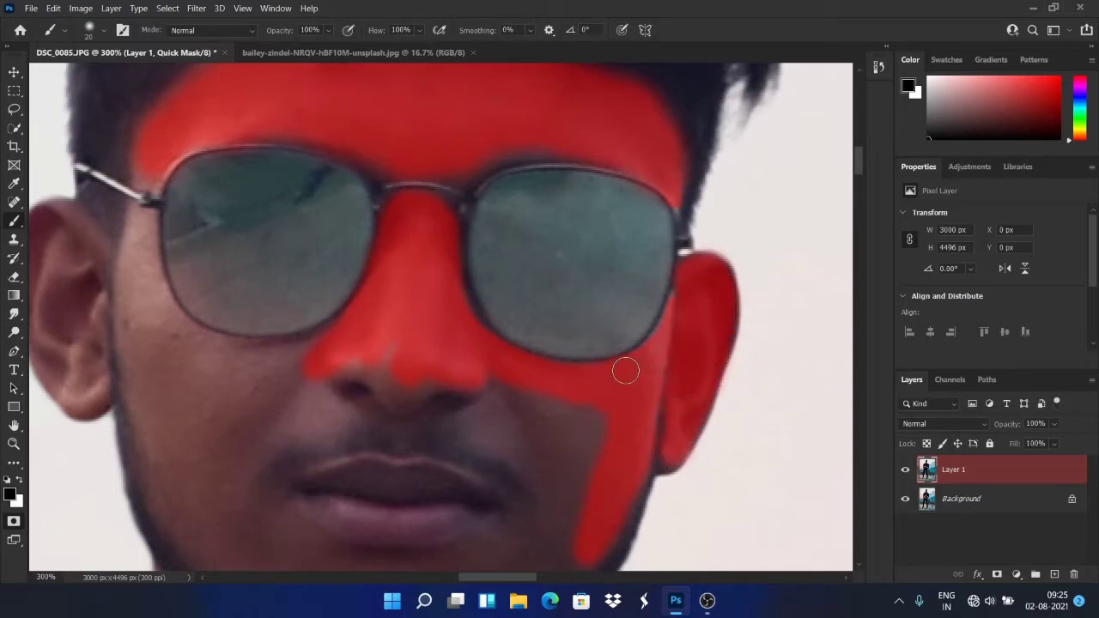
{"action": "scroll", "coordinate": [624, 398], "scroll_direction": "down", "scroll_amount": 2}
{"action": "mouse_move", "coordinate": [393, 287]}
{"action": "left_mouse_down"}
{"action": "mouse_move", "coordinate": [417, 318]}
{"action": "mouse_move", "coordinate": [371, 293]}
{"action": "mouse_move", "coordinate": [335, 320]}
{"action": "mouse_move", "coordinate": [458, 332]}
{"action": "mouse_move", "coordinate": [491, 358]}
{"action": "mouse_move", "coordinate": [460, 356]}
{"action": "mouse_move", "coordinate": [568, 409]}
{"action": "mouse_move", "coordinate": [529, 393]}
{"action": "mouse_move", "coordinate": [487, 315]}
{"action": "mouse_move", "coordinate": [432, 338]}
{"action": "mouse_move", "coordinate": [372, 330]}
{"action": "mouse_move", "coordinate": [259, 375]}
{"action": "mouse_move", "coordinate": [307, 284]}
{"action": "mouse_move", "coordinate": [381, 293]}
{"action": "mouse_move", "coordinate": [184, 276]}
{"action": "left_mouse_up"}
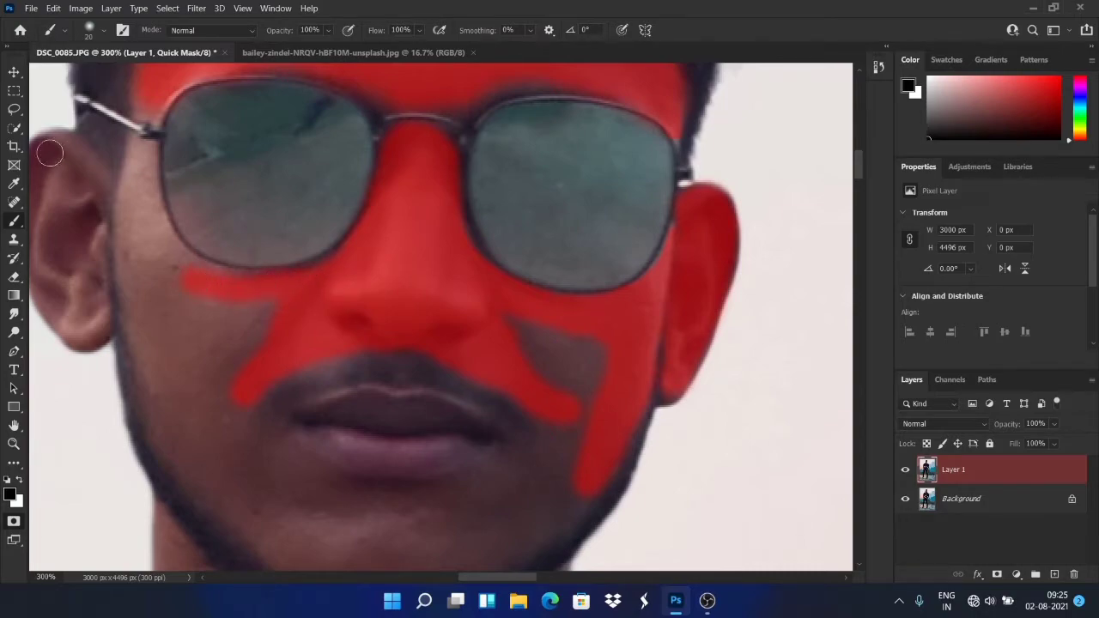
{"action": "mouse_move", "coordinate": [142, 149]}
{"action": "left_mouse_down"}
{"action": "mouse_move", "coordinate": [146, 219]}
{"action": "mouse_move", "coordinate": [146, 205]}
{"action": "mouse_move", "coordinate": [177, 259]}
{"action": "left_mouse_up"}
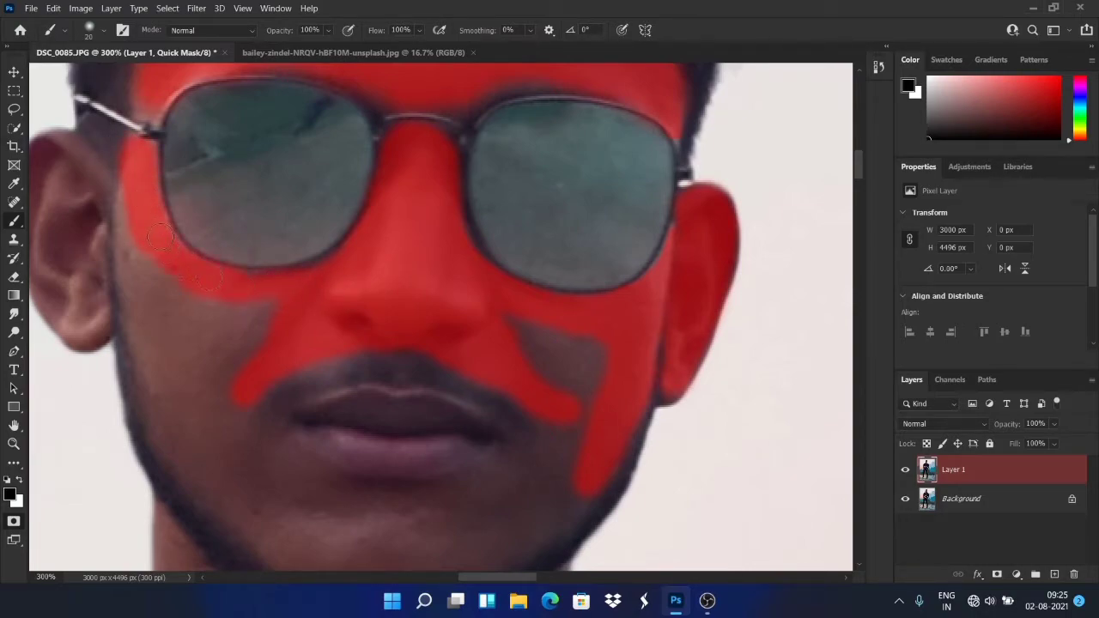
Fill the mask over both cheeks and the chin with a larger brush, leaving lips, moustache and beard line unpainted.
{"action": "key", "text": "bracketright"}
{"action": "key", "text": "bracketright"}
{"action": "key", "text": "bracketright"}
{"action": "mouse_move", "coordinate": [171, 298]}
{"action": "left_mouse_down"}
{"action": "mouse_move", "coordinate": [230, 336]}
{"action": "mouse_move", "coordinate": [191, 383]}
{"action": "mouse_move", "coordinate": [173, 381]}
{"action": "mouse_move", "coordinate": [225, 444]}
{"action": "mouse_move", "coordinate": [260, 456]}
{"action": "mouse_move", "coordinate": [279, 482]}
{"action": "mouse_move", "coordinate": [435, 520]}
{"action": "mouse_move", "coordinate": [498, 506]}
{"action": "mouse_move", "coordinate": [503, 467]}
{"action": "mouse_move", "coordinate": [539, 443]}
{"action": "mouse_move", "coordinate": [555, 448]}
{"action": "mouse_move", "coordinate": [563, 384]}
{"action": "mouse_move", "coordinate": [515, 327]}
{"action": "mouse_move", "coordinate": [574, 400]}
{"action": "mouse_move", "coordinate": [611, 390]}
{"action": "mouse_move", "coordinate": [629, 335]}
{"action": "left_mouse_up"}
{"action": "scroll", "coordinate": [629, 336], "scroll_direction": "down", "scroll_amount": 2}
{"action": "mouse_move", "coordinate": [626, 269]}
{"action": "left_mouse_down"}
{"action": "mouse_move", "coordinate": [567, 374]}
{"action": "mouse_move", "coordinate": [573, 386]}
{"action": "mouse_move", "coordinate": [514, 442]}
{"action": "mouse_move", "coordinate": [388, 487]}
{"action": "mouse_move", "coordinate": [320, 460]}
{"action": "mouse_move", "coordinate": [325, 473]}
{"action": "mouse_move", "coordinate": [272, 442]}
{"action": "mouse_move", "coordinate": [302, 429]}
{"action": "mouse_move", "coordinate": [195, 368]}
{"action": "mouse_move", "coordinate": [183, 320]}
{"action": "left_mouse_up"}
{"action": "scroll", "coordinate": [278, 416], "scroll_direction": "up", "scroll_amount": 1}
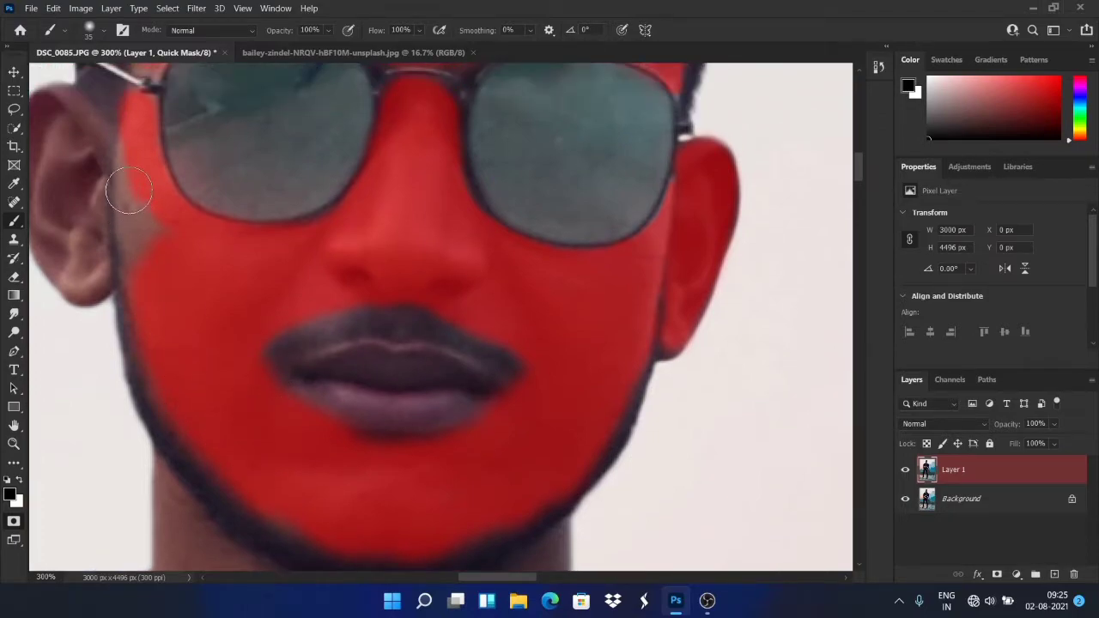
{"action": "left_click_drag", "start_coordinate": [122, 189], "coordinate": [139, 282]}
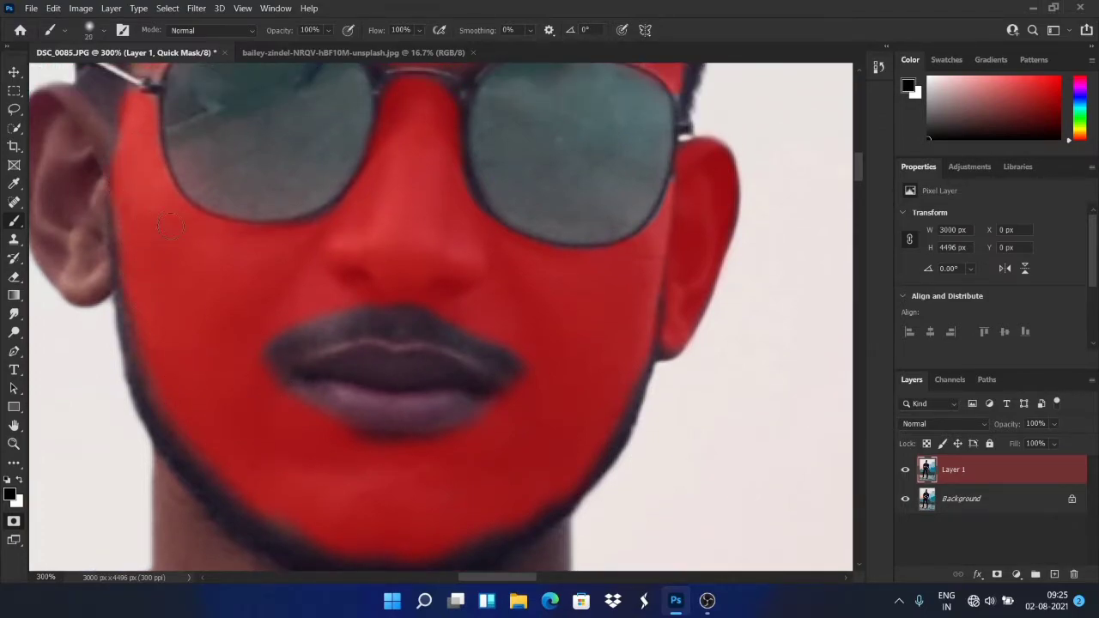
Mask the ear on the left side of the face with a brush of about 20 px.
{"action": "scroll", "coordinate": [170, 232], "scroll_direction": "up", "scroll_amount": 2}
{"action": "key", "text": "bracketleft"}
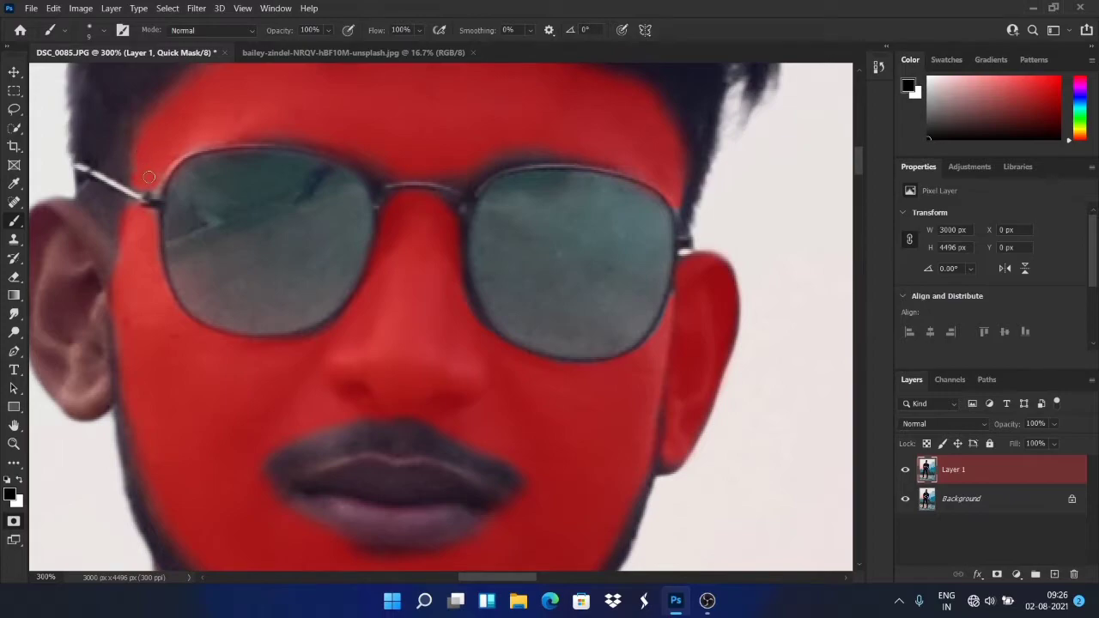
{"action": "scroll", "coordinate": [227, 143], "scroll_direction": "left", "scroll_amount": 4}
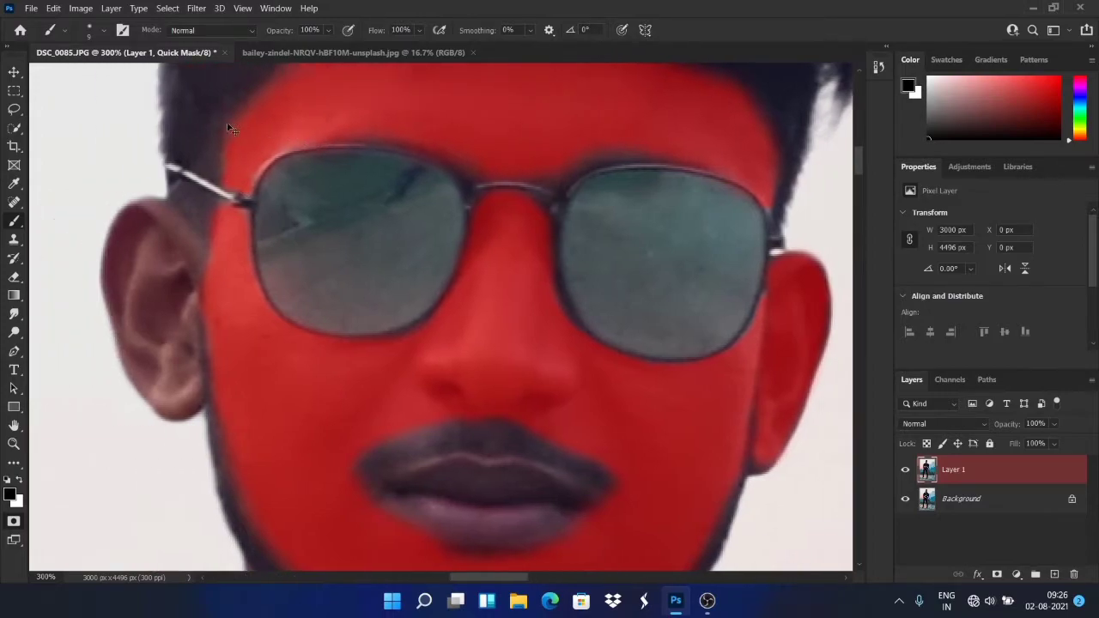
{"action": "scroll", "coordinate": [225, 137], "scroll_direction": "down", "scroll_amount": 2}
{"action": "key", "text": "bracketright"}
{"action": "key", "text": "bracketright"}
{"action": "mouse_move", "coordinate": [306, 194]}
{"action": "left_mouse_down"}
{"action": "mouse_move", "coordinate": [245, 154]}
{"action": "mouse_move", "coordinate": [234, 185]}
{"action": "mouse_move", "coordinate": [235, 255]}
{"action": "mouse_move", "coordinate": [294, 335]}
{"action": "mouse_move", "coordinate": [309, 260]}
{"action": "mouse_move", "coordinate": [296, 257]}
{"action": "mouse_move", "coordinate": [259, 176]}
{"action": "mouse_move", "coordinate": [249, 197]}
{"action": "mouse_move", "coordinate": [280, 245]}
{"action": "left_mouse_up"}
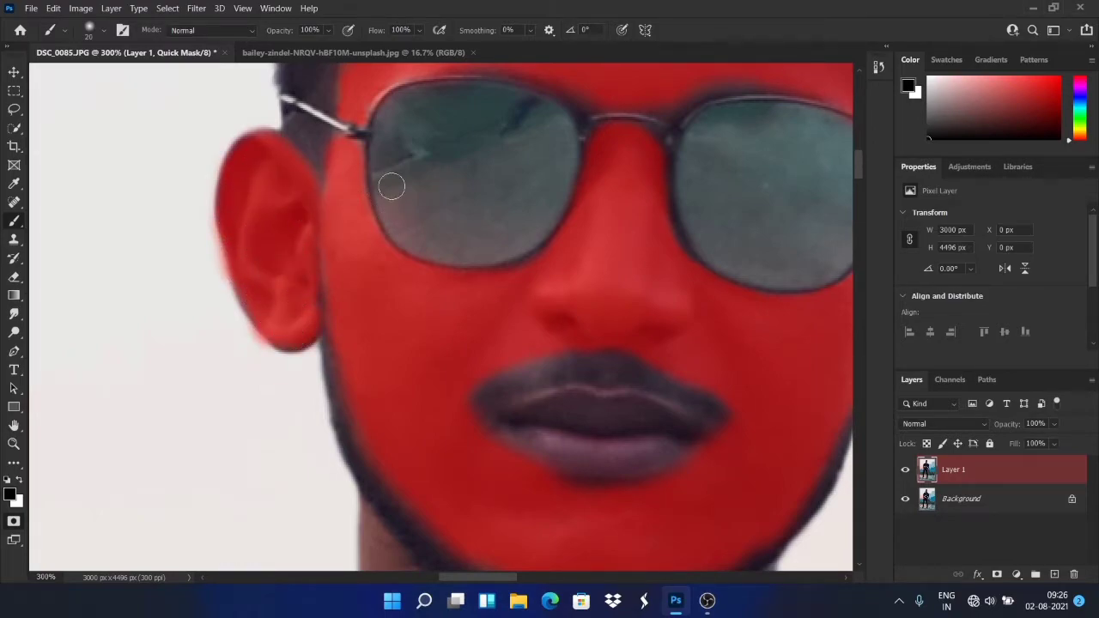
Mask the whole neck from the beard line down to the shirt collar, resizing the brush along the edges.
{"action": "scroll", "coordinate": [393, 223], "scroll_direction": "down", "scroll_amount": 6}
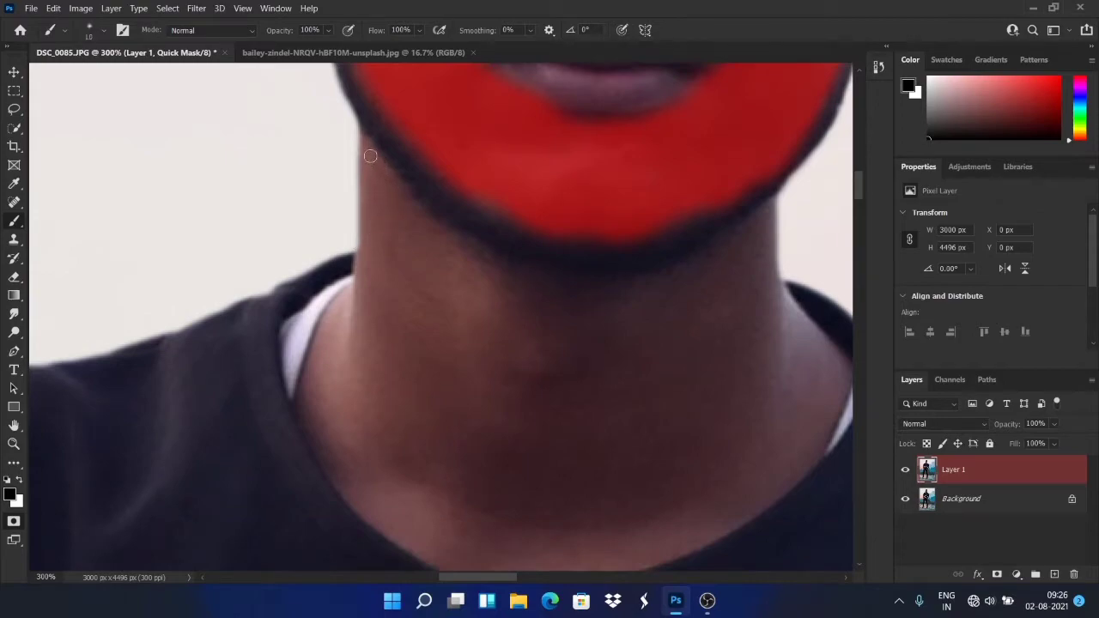
{"action": "left_click_drag", "start_coordinate": [368, 181], "coordinate": [368, 262]}
{"action": "key", "text": "bracketright"}
{"action": "mouse_move", "coordinate": [389, 189]}
{"action": "left_mouse_down"}
{"action": "mouse_move", "coordinate": [470, 271]}
{"action": "mouse_move", "coordinate": [396, 248]}
{"action": "mouse_move", "coordinate": [342, 340]}
{"action": "mouse_move", "coordinate": [340, 309]}
{"action": "mouse_move", "coordinate": [316, 410]}
{"action": "mouse_move", "coordinate": [352, 481]}
{"action": "mouse_move", "coordinate": [352, 386]}
{"action": "mouse_move", "coordinate": [384, 296]}
{"action": "mouse_move", "coordinate": [444, 336]}
{"action": "mouse_move", "coordinate": [487, 282]}
{"action": "mouse_move", "coordinate": [580, 303]}
{"action": "mouse_move", "coordinate": [489, 280]}
{"action": "mouse_move", "coordinate": [644, 327]}
{"action": "mouse_move", "coordinate": [588, 331]}
{"action": "mouse_move", "coordinate": [652, 302]}
{"action": "mouse_move", "coordinate": [603, 302]}
{"action": "mouse_move", "coordinate": [699, 286]}
{"action": "mouse_move", "coordinate": [744, 242]}
{"action": "mouse_move", "coordinate": [747, 291]}
{"action": "mouse_move", "coordinate": [761, 244]}
{"action": "mouse_move", "coordinate": [747, 349]}
{"action": "mouse_move", "coordinate": [787, 335]}
{"action": "mouse_move", "coordinate": [766, 304]}
{"action": "mouse_move", "coordinate": [835, 371]}
{"action": "mouse_move", "coordinate": [736, 473]}
{"action": "left_mouse_up"}
{"action": "scroll", "coordinate": [640, 375], "scroll_direction": "down", "scroll_amount": 2}
{"action": "mouse_move", "coordinate": [707, 192]}
{"action": "left_mouse_down"}
{"action": "mouse_move", "coordinate": [704, 235]}
{"action": "mouse_move", "coordinate": [699, 216]}
{"action": "mouse_move", "coordinate": [463, 267]}
{"action": "mouse_move", "coordinate": [618, 306]}
{"action": "mouse_move", "coordinate": [424, 366]}
{"action": "mouse_move", "coordinate": [364, 363]}
{"action": "mouse_move", "coordinate": [397, 420]}
{"action": "mouse_move", "coordinate": [521, 459]}
{"action": "mouse_move", "coordinate": [734, 409]}
{"action": "mouse_move", "coordinate": [535, 418]}
{"action": "mouse_move", "coordinate": [783, 304]}
{"action": "mouse_move", "coordinate": [771, 294]}
{"action": "mouse_move", "coordinate": [795, 354]}
{"action": "left_mouse_up"}
{"action": "key", "text": "bracketright"}
{"action": "key", "text": "bracketright"}
{"action": "key", "text": "bracketright"}
{"action": "key", "text": "bracketleft"}
{"action": "key", "text": "bracketleft"}
{"action": "key", "text": "bracketleft"}
{"action": "key", "text": "bracketleft"}
{"action": "key", "text": "bracketleft"}
{"action": "key", "text": "bracketleft"}
{"action": "key", "text": "bracketleft"}
{"action": "key", "text": "bracketleft"}
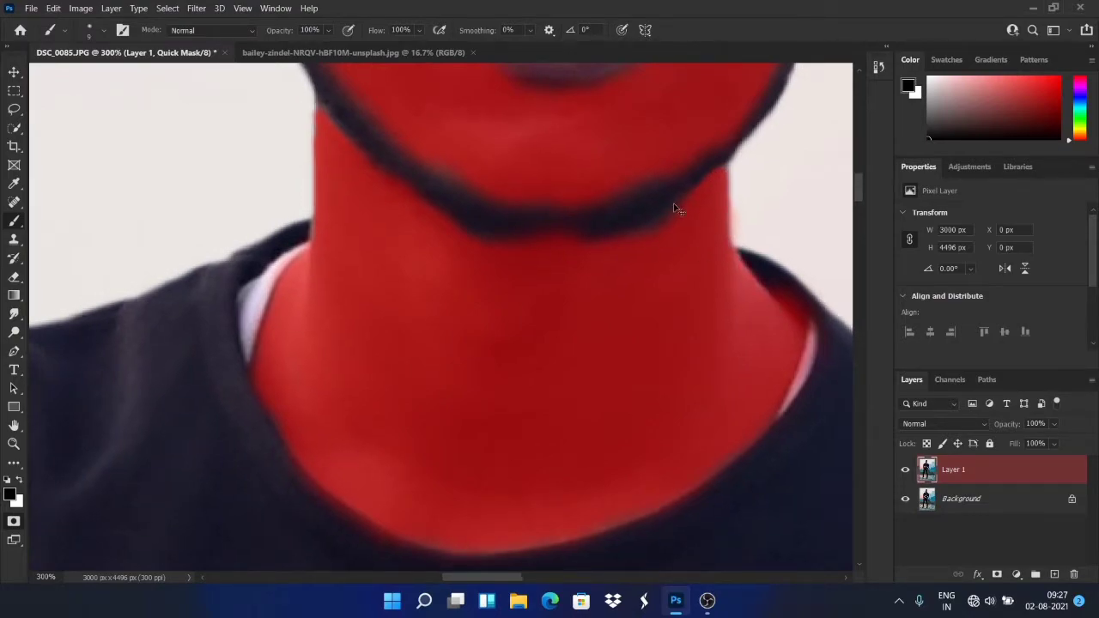
Mask the skin of both hands up to the sleeves, using a brush of about 40 px.
{"action": "key", "text": "ctrl+minus"}
{"action": "key", "text": "ctrl+minus"}
{"action": "key", "text": "ctrl+minus"}
{"action": "key", "text": "ctrl+minus"}
{"action": "key", "text": "ctrl+minus"}
{"action": "scroll", "coordinate": [674, 205], "scroll_direction": "down", "scroll_amount": 5}
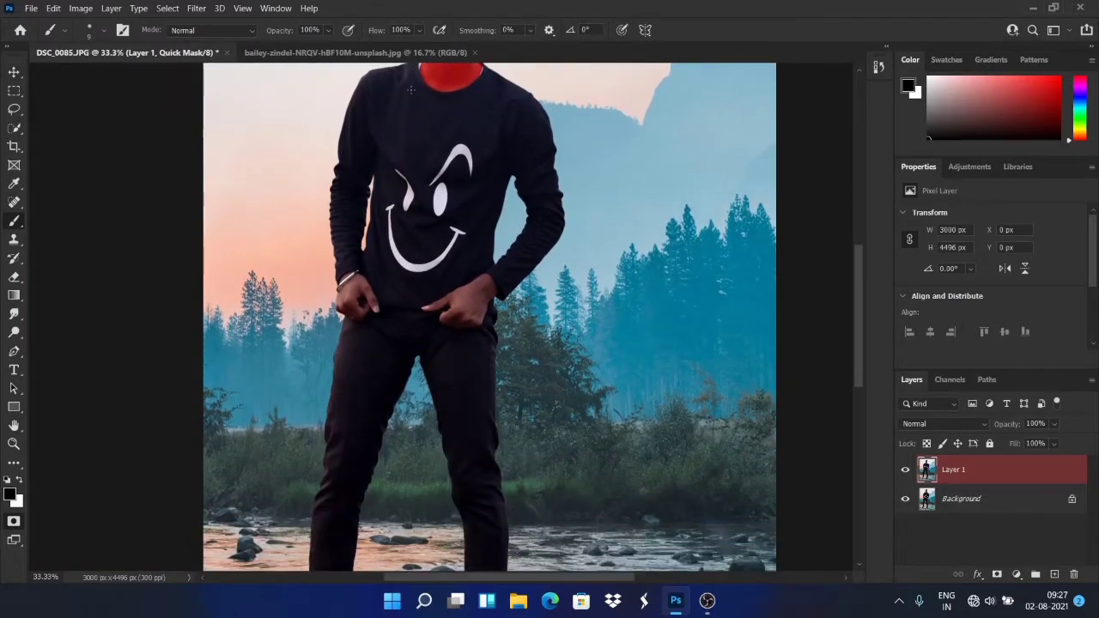
{"action": "key", "text": "ctrl+plus"}
{"action": "key", "text": "ctrl+plus"}
{"action": "key", "text": "ctrl+plus"}
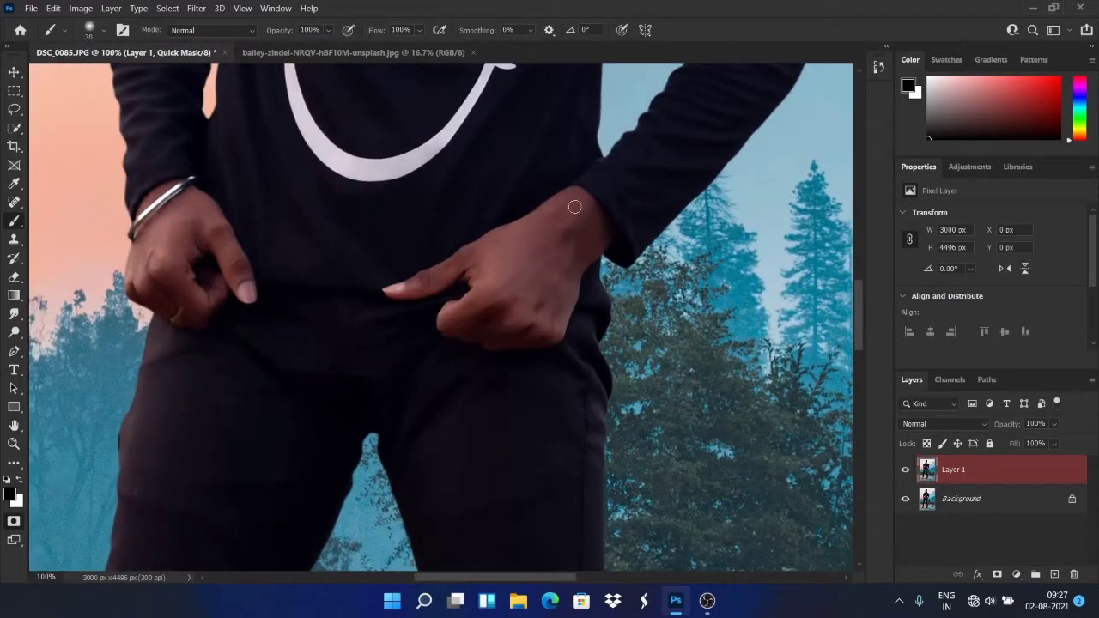
{"action": "mouse_move", "coordinate": [579, 203]}
{"action": "left_mouse_down"}
{"action": "mouse_move", "coordinate": [596, 223]}
{"action": "mouse_move", "coordinate": [594, 244]}
{"action": "mouse_move", "coordinate": [558, 302]}
{"action": "mouse_move", "coordinate": [574, 217]}
{"action": "mouse_move", "coordinate": [565, 201]}
{"action": "mouse_move", "coordinate": [411, 286]}
{"action": "mouse_move", "coordinate": [467, 258]}
{"action": "mouse_move", "coordinate": [479, 268]}
{"action": "mouse_move", "coordinate": [464, 322]}
{"action": "mouse_move", "coordinate": [463, 309]}
{"action": "mouse_move", "coordinate": [449, 322]}
{"action": "mouse_move", "coordinate": [483, 325]}
{"action": "mouse_move", "coordinate": [503, 341]}
{"action": "mouse_move", "coordinate": [529, 342]}
{"action": "mouse_move", "coordinate": [559, 312]}
{"action": "left_mouse_up"}
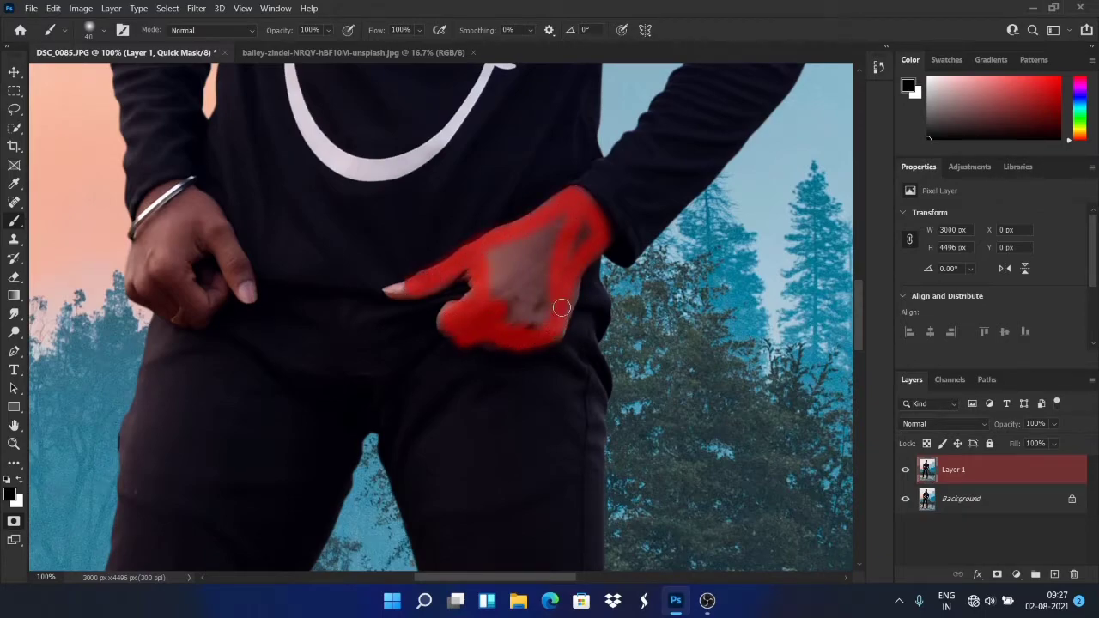
{"action": "left_click_drag", "start_coordinate": [522, 255], "coordinate": [484, 269]}
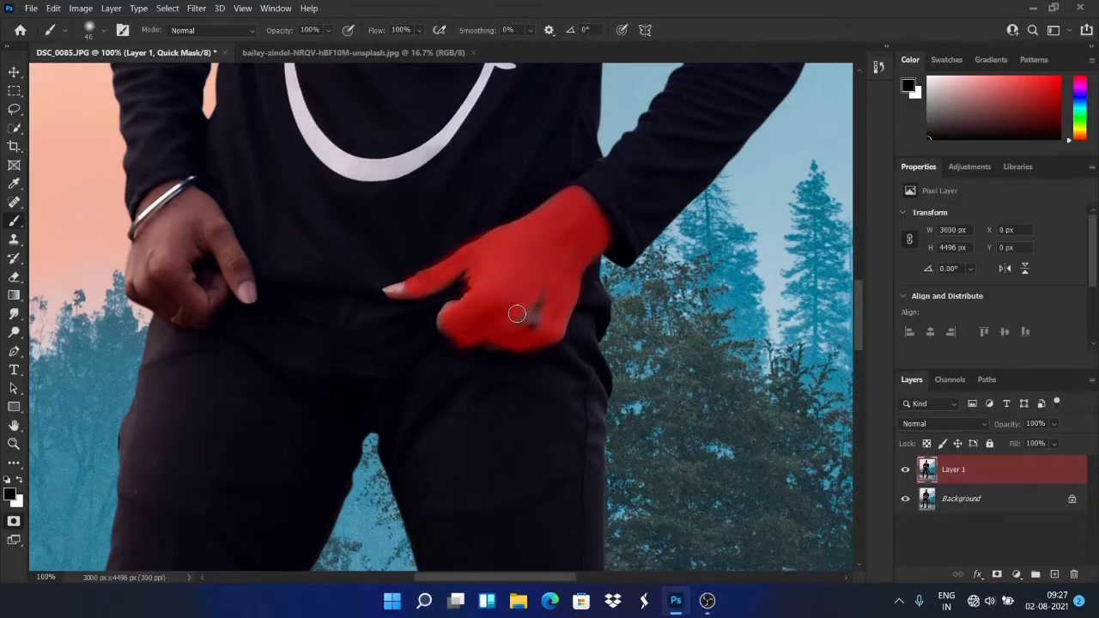
{"action": "mouse_move", "coordinate": [212, 213]}
{"action": "left_mouse_down"}
{"action": "mouse_move", "coordinate": [240, 271]}
{"action": "mouse_move", "coordinate": [225, 252]}
{"action": "mouse_move", "coordinate": [189, 258]}
{"action": "mouse_move", "coordinate": [167, 222]}
{"action": "mouse_move", "coordinate": [138, 247]}
{"action": "mouse_move", "coordinate": [136, 289]}
{"action": "mouse_move", "coordinate": [160, 233]}
{"action": "mouse_move", "coordinate": [189, 297]}
{"action": "mouse_move", "coordinate": [219, 298]}
{"action": "mouse_move", "coordinate": [166, 296]}
{"action": "mouse_move", "coordinate": [164, 319]}
{"action": "mouse_move", "coordinate": [135, 294]}
{"action": "left_mouse_up"}
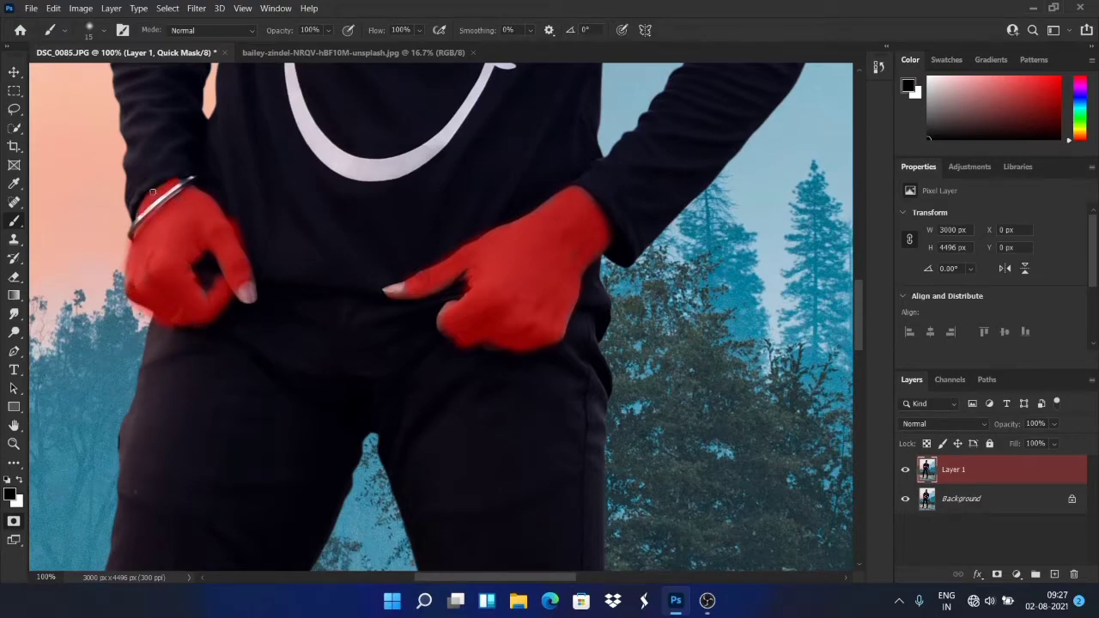
Mask the exposed ankle areas above both shoes with the 15 px brush.
{"action": "key", "text": "ctrl+minus"}
{"action": "key", "text": "ctrl+minus"}
{"action": "key", "text": "ctrl+minus"}
{"action": "key", "text": "ctrl+minus"}
{"action": "key", "text": "ctrl+minus"}
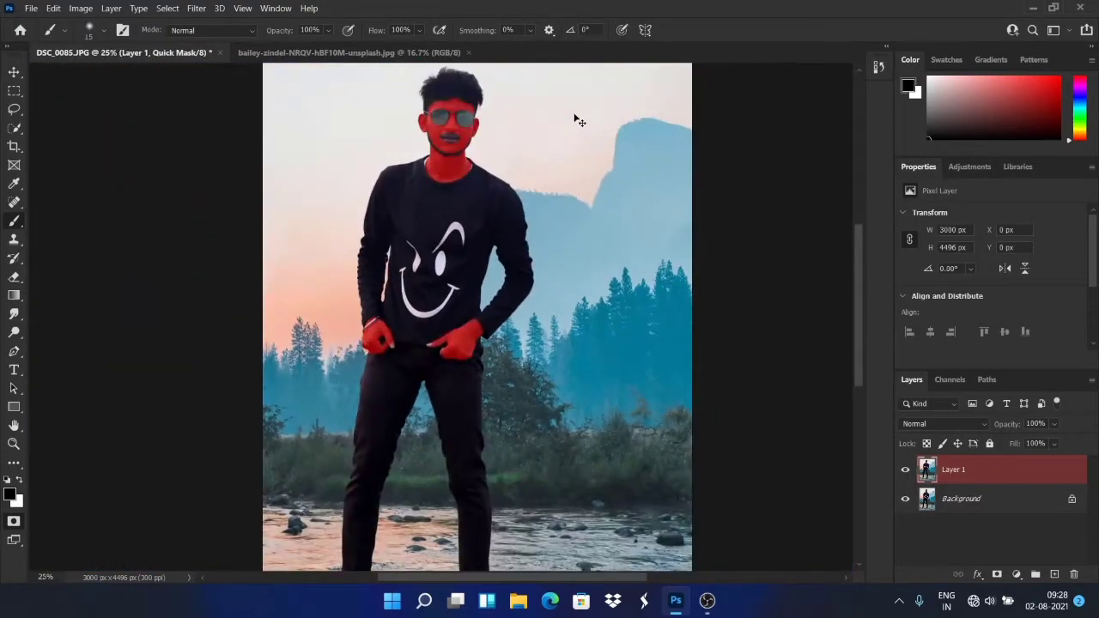
{"action": "key", "text": "ctrl+plus"}
{"action": "key", "text": "ctrl+plus"}
{"action": "key", "text": "ctrl+plus"}
{"action": "key", "text": "ctrl+plus"}
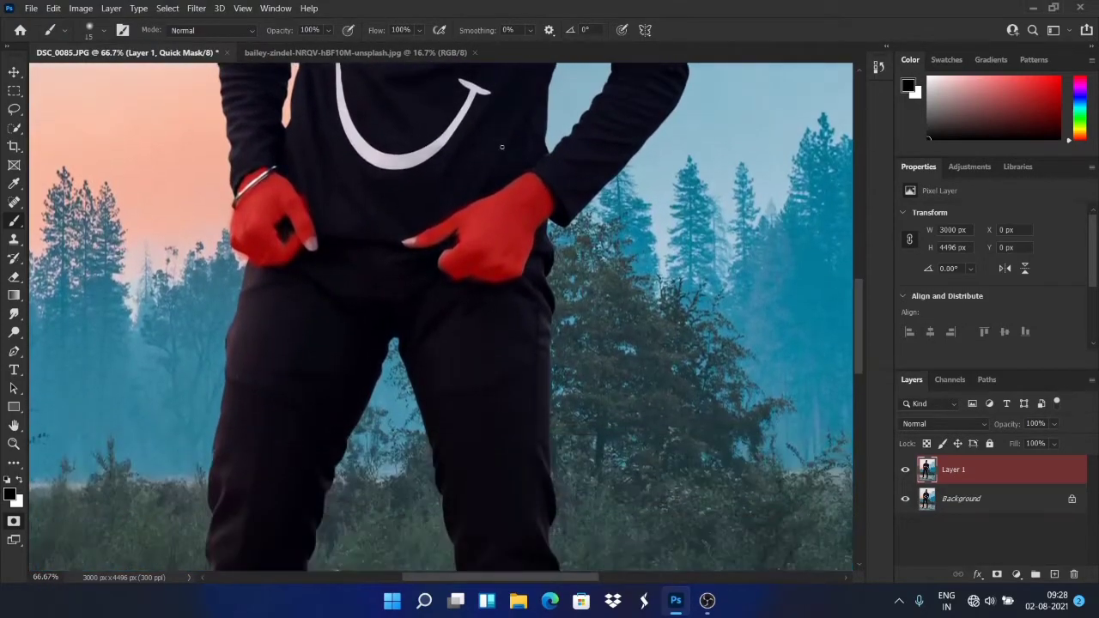
{"action": "scroll", "coordinate": [506, 407], "scroll_direction": "down", "scroll_amount": 5}
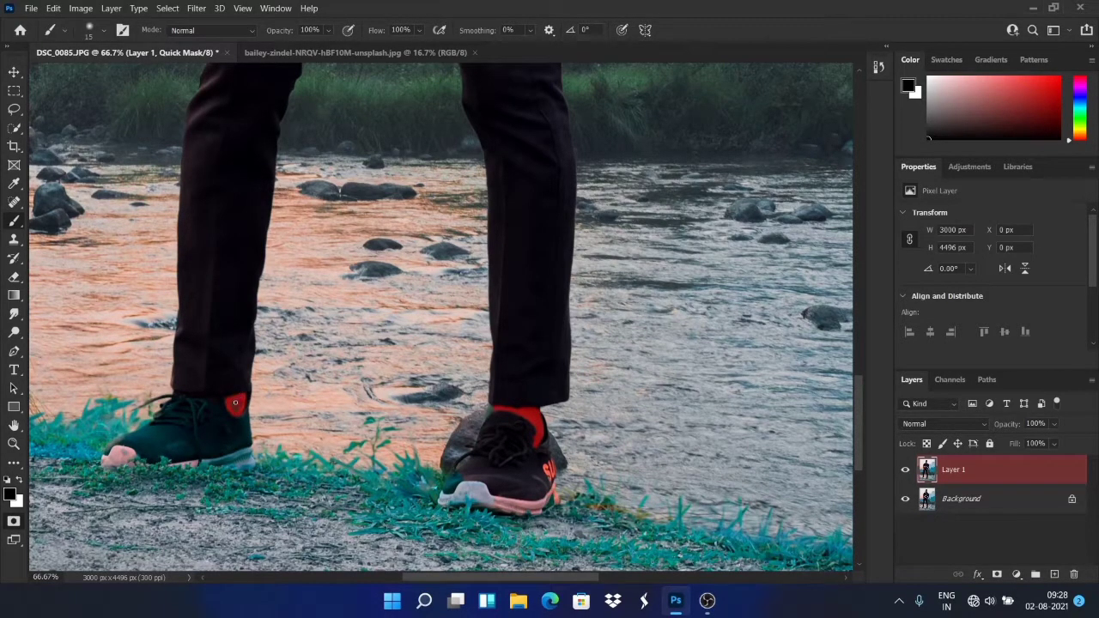
Exit Quick Mask mode and invert the resulting selection to cover only the painted skin.
{"action": "scroll", "coordinate": [520, 279], "scroll_direction": "up", "scroll_amount": 2}
{"action": "key", "text": "ctrl+minus"}
{"action": "key", "text": "ctrl+minus"}
{"action": "key", "text": "ctrl+minus"}
{"action": "key", "text": "ctrl+minus"}
{"action": "scroll", "coordinate": [523, 272], "scroll_direction": "up", "scroll_amount": 4}
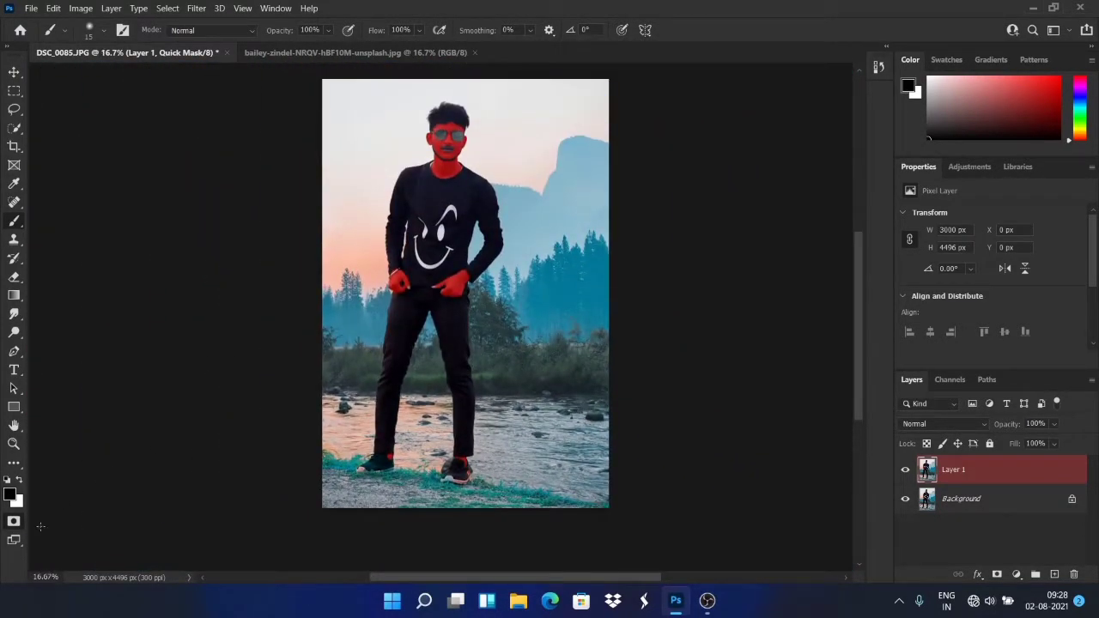
{"action": "left_click", "coordinate": [14, 522]}
{"action": "scroll", "coordinate": [482, 222], "scroll_direction": "up", "scroll_amount": 1}
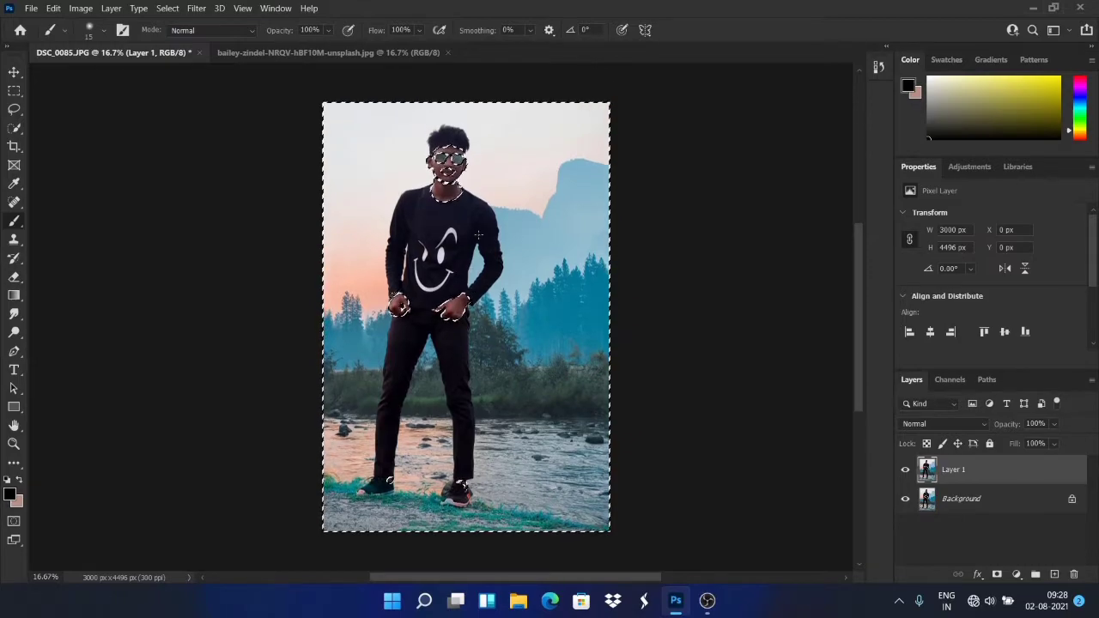
{"action": "key", "text": "ctrl+shift+i"}
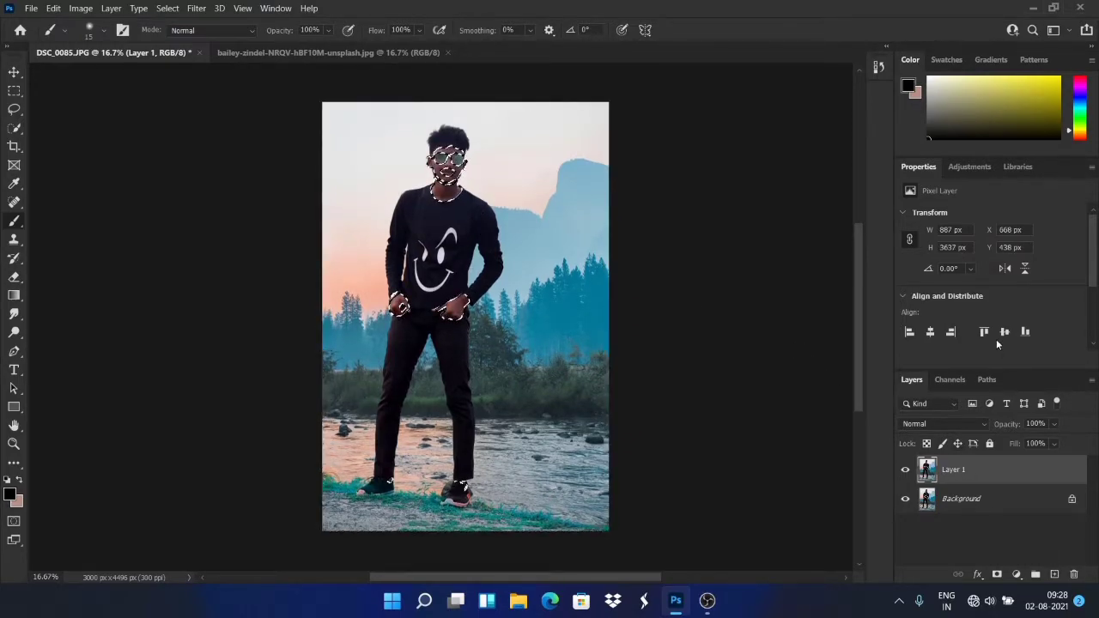
Copy the selected skin onto a new layer and set its blend mode to Linear Dodge (Add).
{"action": "key", "text": "ctrl+j"}
{"action": "left_click", "coordinate": [933, 425]}
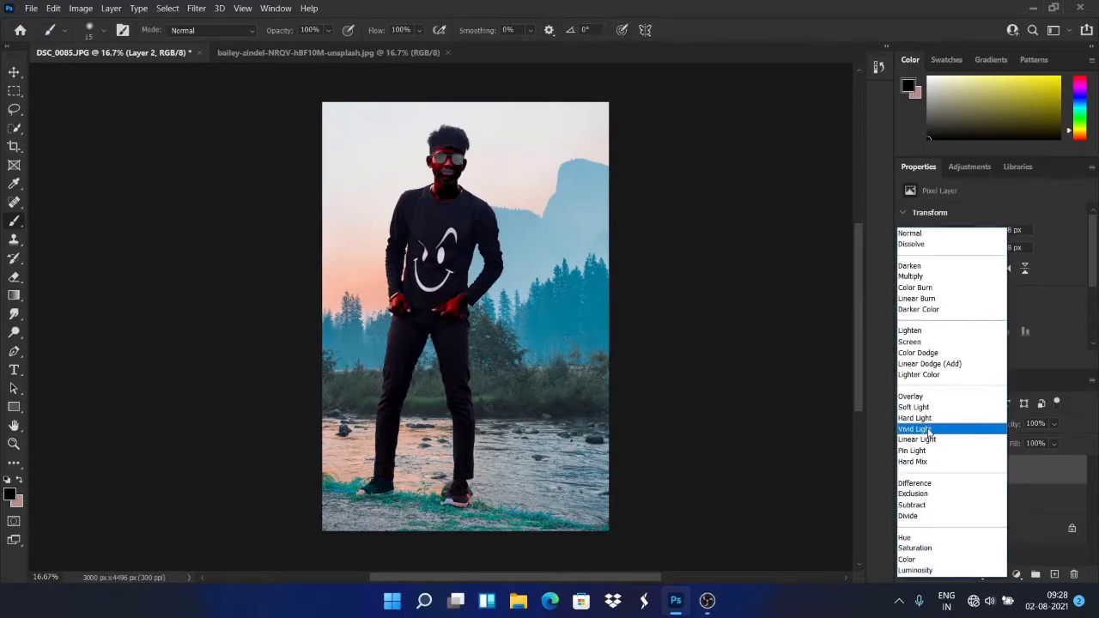
{"action": "left_click", "coordinate": [917, 364]}
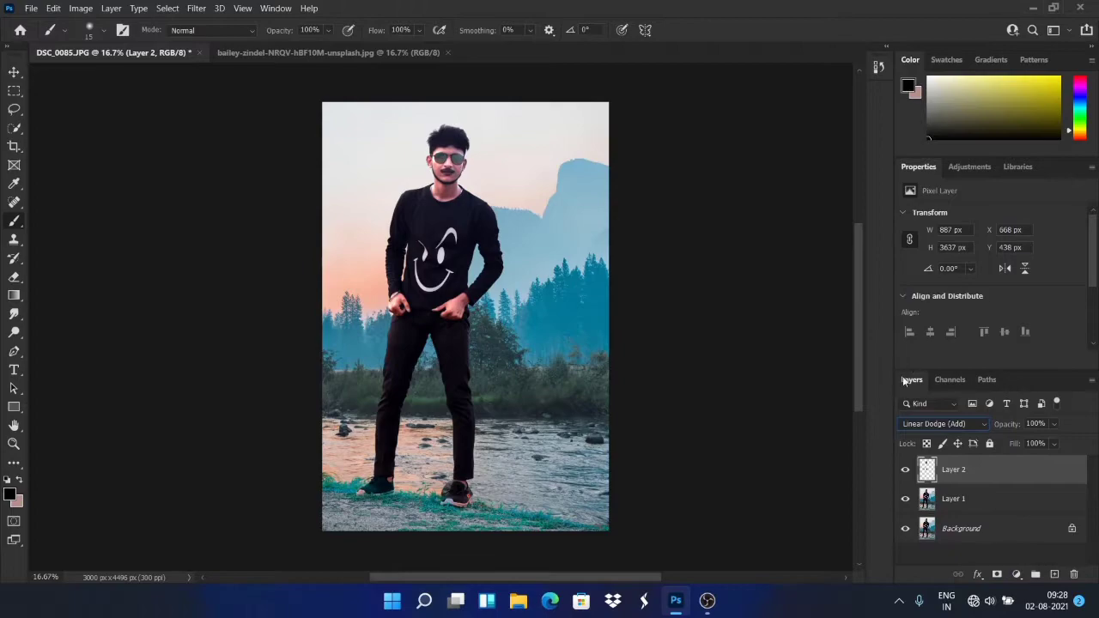
Reduce the skin layer's opacity to 49% and its fill to 65%, comparing the image with the layer hidden and shown.
{"action": "left_click", "coordinate": [1055, 426]}
{"action": "left_click", "coordinate": [1041, 439]}
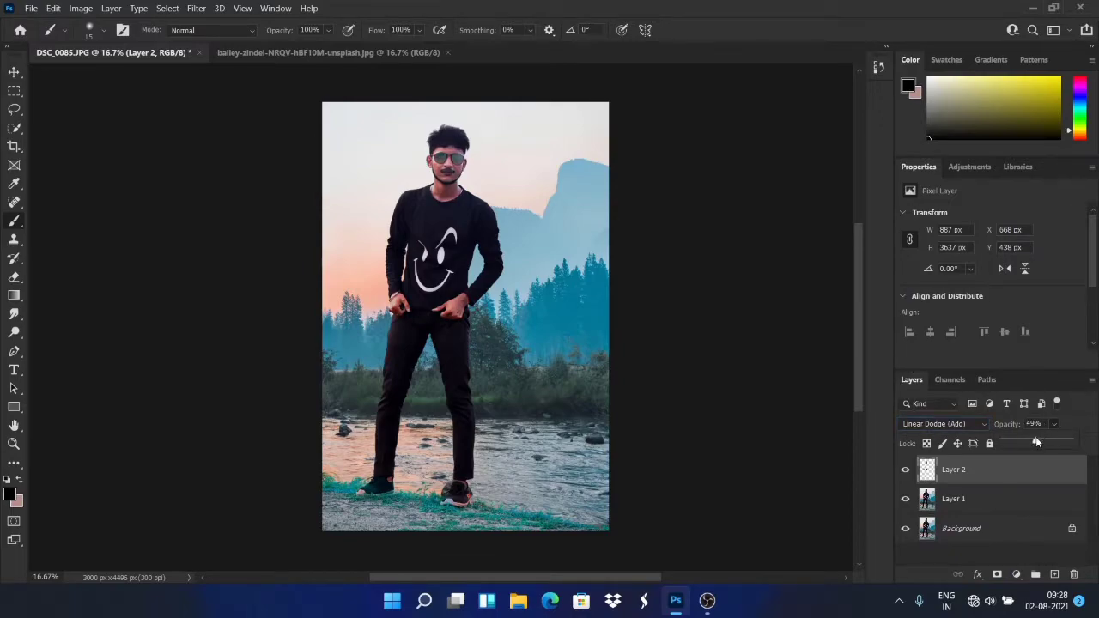
{"action": "left_click", "coordinate": [1055, 443]}
{"action": "left_click", "coordinate": [905, 471]}
{"action": "left_click", "coordinate": [905, 471]}
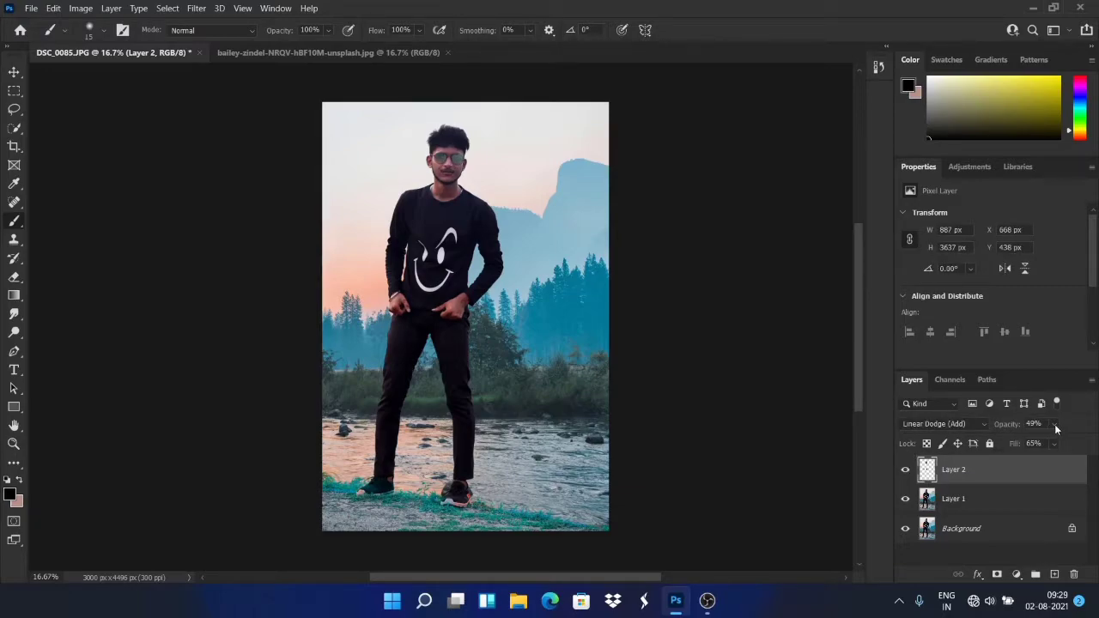
Try the Color Dodge blend mode at 74% opacity on the skin layer and compare it with the layer hidden.
{"action": "left_click", "coordinate": [971, 425]}
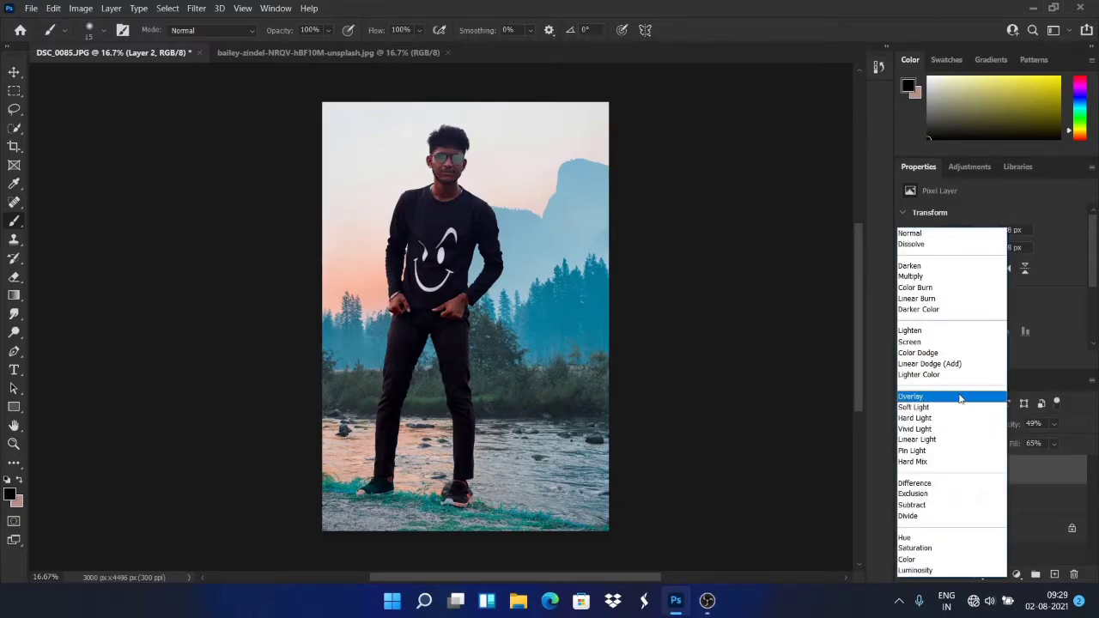
{"action": "left_click", "coordinate": [919, 353]}
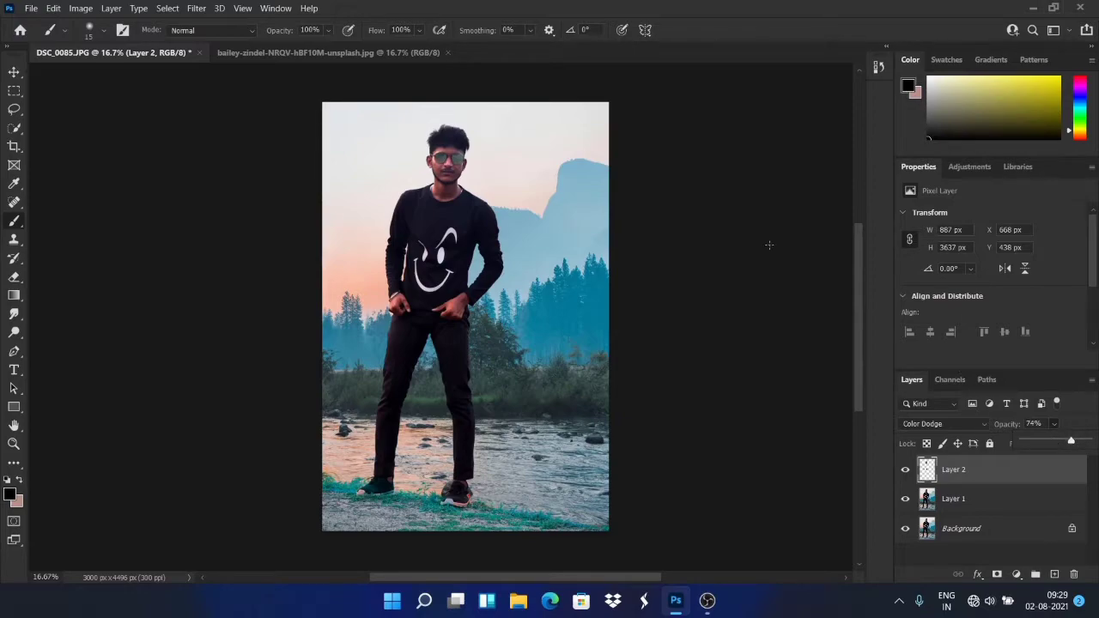
{"action": "scroll", "coordinate": [756, 247], "scroll_direction": "up", "scroll_amount": 1}
{"action": "left_click", "coordinate": [906, 469]}
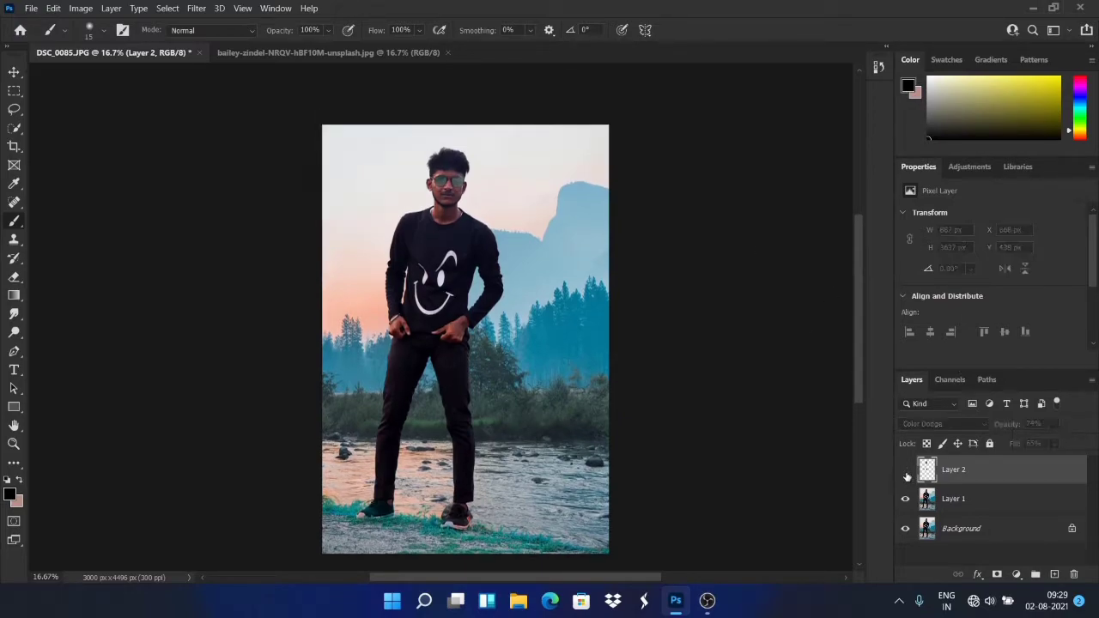
{"action": "left_click", "coordinate": [906, 469]}
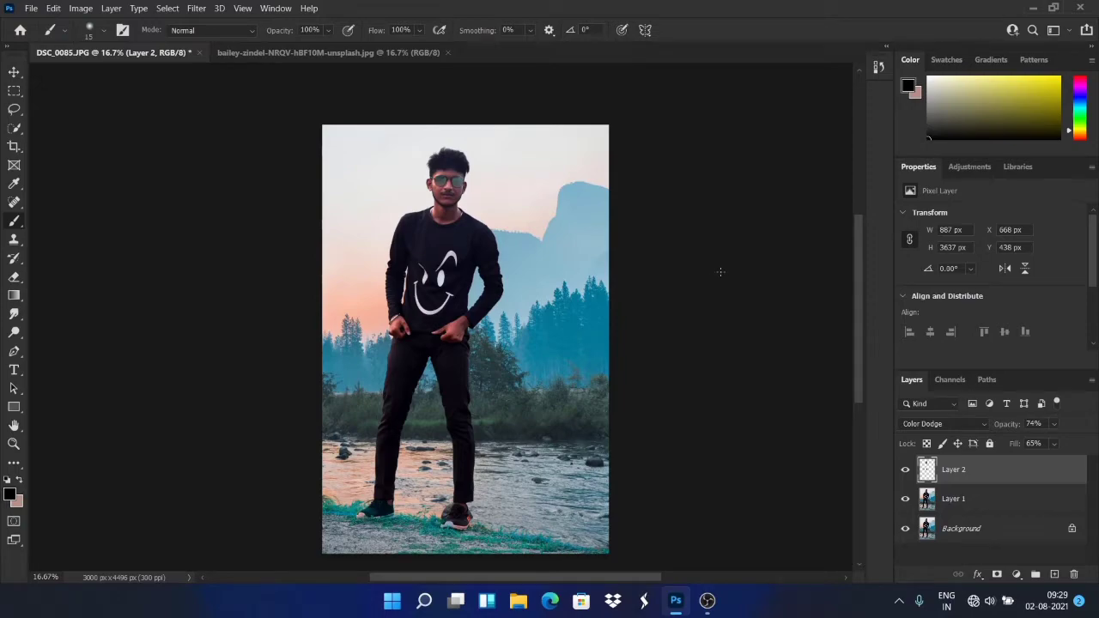
Set the skin layer's blend mode back to Linear Dodge (Add) and fine-tune its strength.
{"action": "left_click", "coordinate": [936, 423]}
{"action": "left_click", "coordinate": [930, 362]}
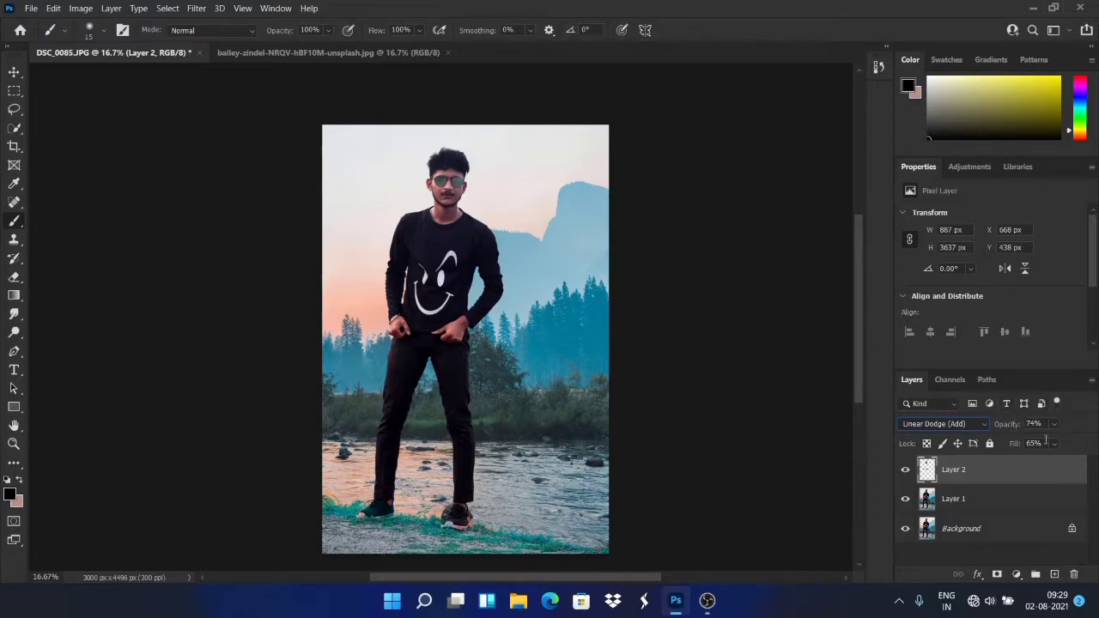
{"action": "left_click_drag", "start_coordinate": [1065, 441], "coordinate": [1059, 441]}
Duplicate Layer 1 beneath the skin layer and pick the Mixer Brush tool for smoothing.
{"action": "left_click", "coordinate": [954, 498]}
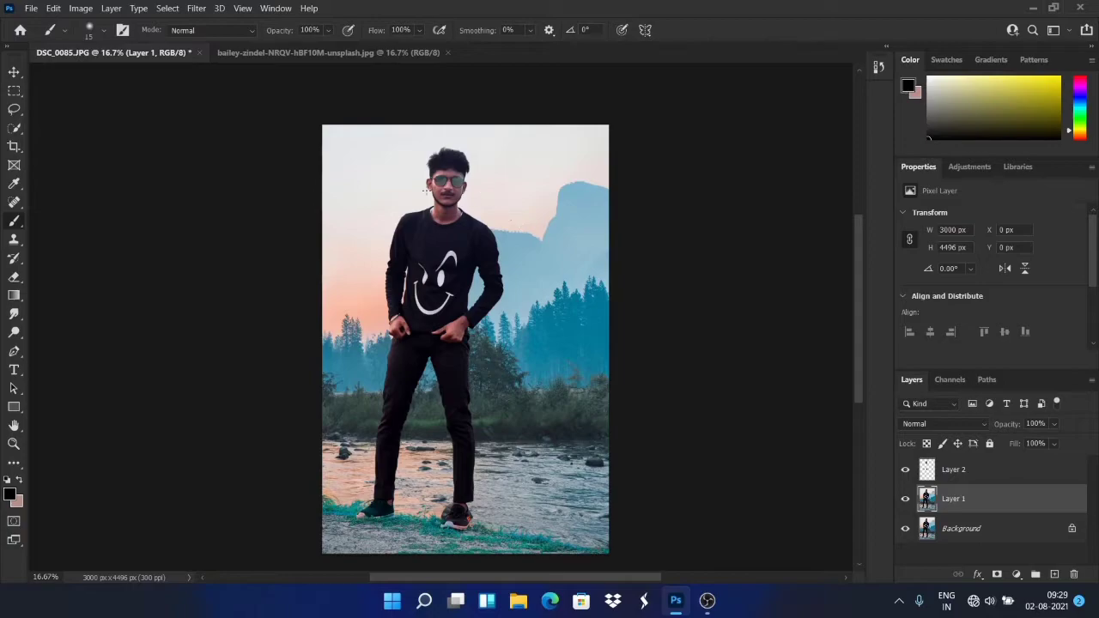
{"action": "right_click", "coordinate": [8, 222]}
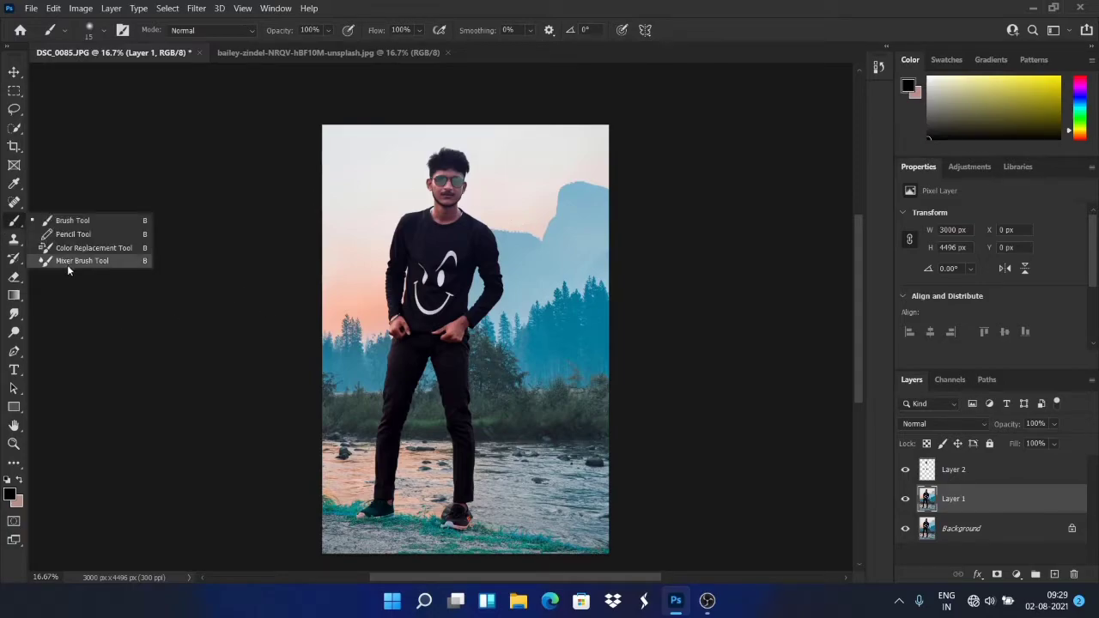
{"action": "left_click", "coordinate": [66, 263]}
{"action": "key", "text": "ctrl+j"}
Smooth the forehead skin above the sunglasses with the Mixer Brush, enlarging the brush to about 45 px.
{"action": "key", "text": "ctrl+plus"}
{"action": "key", "text": "ctrl+plus"}
{"action": "key", "text": "ctrl+plus"}
{"action": "key", "text": "ctrl+plus"}
{"action": "key", "text": "ctrl+plus"}
{"action": "key", "text": "ctrl+plus"}
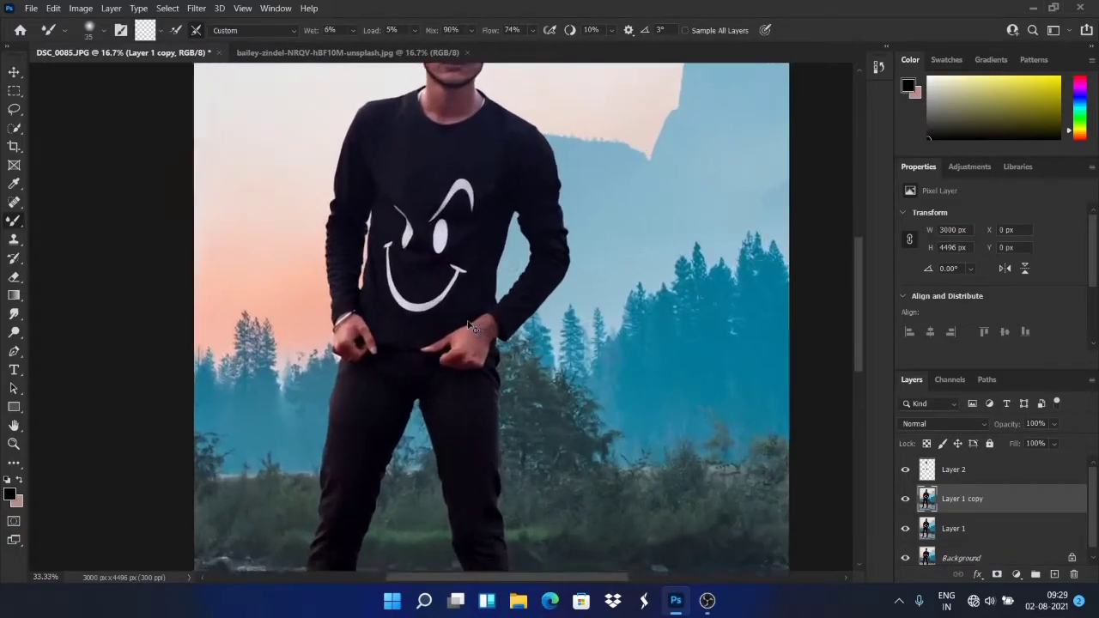
{"action": "scroll", "coordinate": [467, 287], "scroll_direction": "up", "scroll_amount": 2}
{"action": "scroll", "coordinate": [467, 275], "scroll_direction": "up", "scroll_amount": 10}
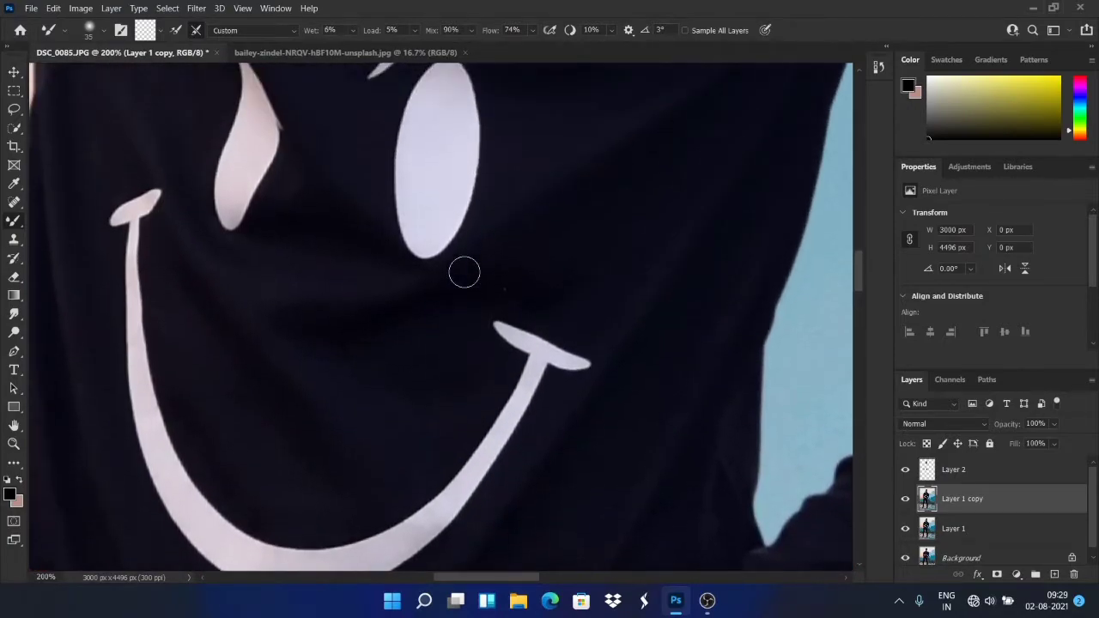
{"action": "scroll", "coordinate": [466, 259], "scroll_direction": "up", "scroll_amount": 15}
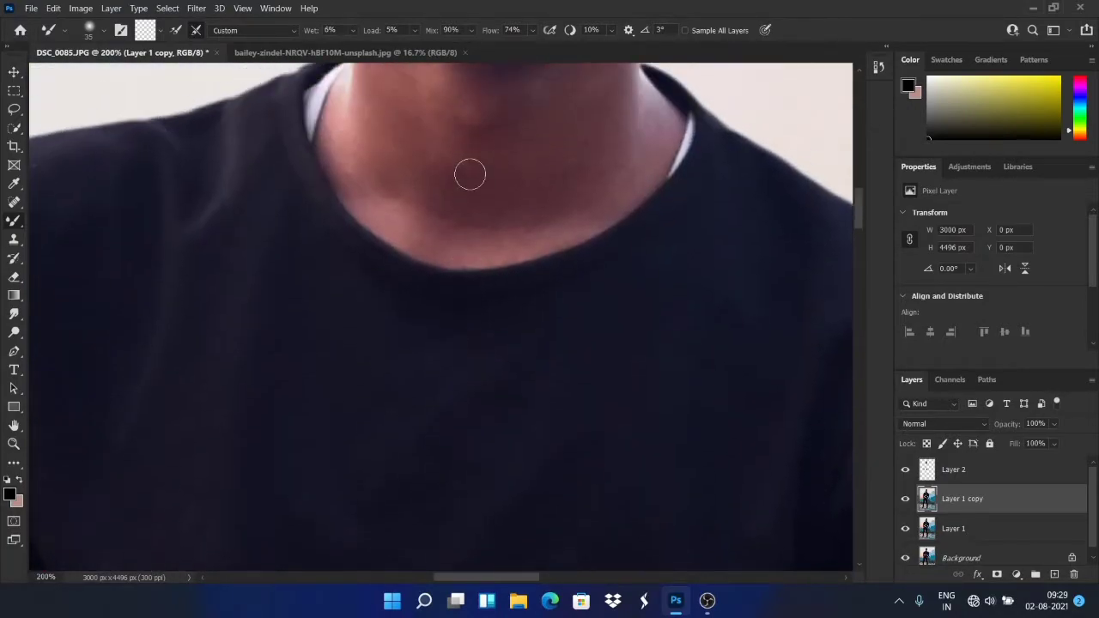
{"action": "scroll", "coordinate": [449, 172], "scroll_direction": "up", "scroll_amount": 3}
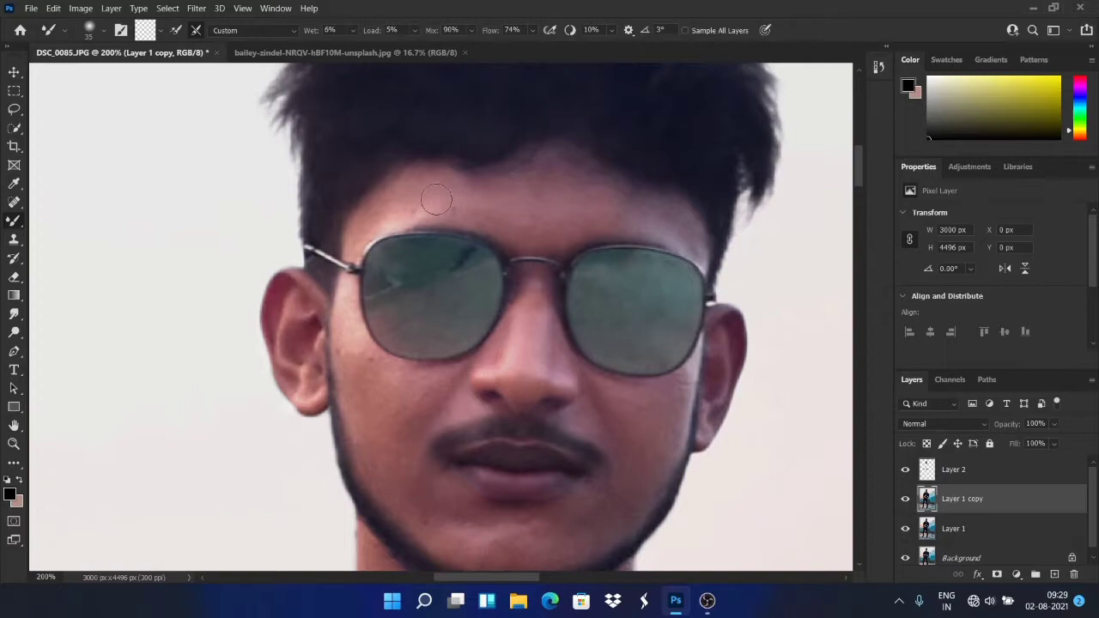
{"action": "key", "text": "]"}
{"action": "mouse_move", "coordinate": [625, 212]}
{"action": "left_mouse_down"}
{"action": "mouse_move", "coordinate": [576, 204]}
{"action": "mouse_move", "coordinate": [597, 213]}
{"action": "mouse_move", "coordinate": [560, 188]}
{"action": "mouse_move", "coordinate": [546, 204]}
{"action": "mouse_move", "coordinate": [553, 230]}
{"action": "mouse_move", "coordinate": [525, 189]}
{"action": "left_mouse_up"}
{"action": "mouse_move", "coordinate": [434, 206]}
{"action": "left_mouse_down"}
{"action": "mouse_move", "coordinate": [568, 233]}
{"action": "mouse_move", "coordinate": [538, 221]}
{"action": "mouse_move", "coordinate": [548, 176]}
{"action": "mouse_move", "coordinate": [594, 211]}
{"action": "left_mouse_up"}
{"action": "mouse_move", "coordinate": [686, 235]}
{"action": "left_mouse_down"}
{"action": "mouse_move", "coordinate": [694, 238]}
{"action": "mouse_move", "coordinate": [679, 213]}
{"action": "left_mouse_up"}
{"action": "key", "text": "bracketright"}
{"action": "mouse_move", "coordinate": [483, 182]}
{"action": "left_mouse_down"}
{"action": "mouse_move", "coordinate": [508, 188]}
{"action": "mouse_move", "coordinate": [548, 153]}
{"action": "mouse_move", "coordinate": [496, 196]}
{"action": "mouse_move", "coordinate": [482, 191]}
{"action": "mouse_move", "coordinate": [556, 189]}
{"action": "mouse_move", "coordinate": [571, 178]}
{"action": "mouse_move", "coordinate": [601, 193]}
{"action": "mouse_move", "coordinate": [432, 194]}
{"action": "left_mouse_up"}
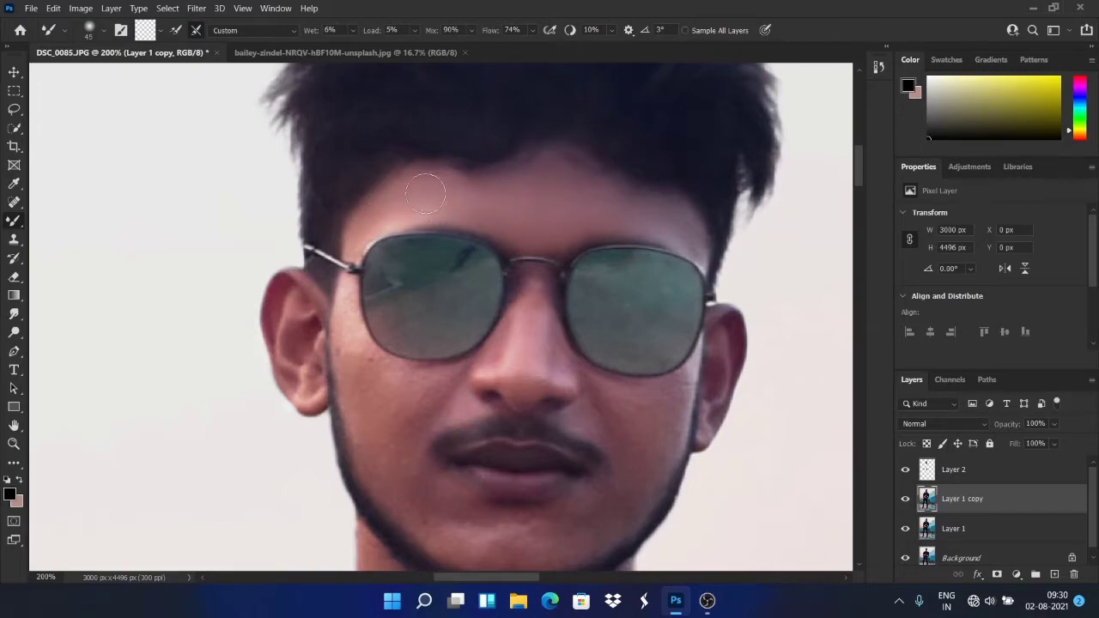
Smooth the cheeks, nose and chin with the Mixer Brush, adjusting the brush between about 25 and 38 px.
{"action": "scroll", "coordinate": [484, 138], "scroll_direction": "down", "scroll_amount": 1}
{"action": "key", "text": "bracketleft"}
{"action": "key", "text": "bracketleft"}
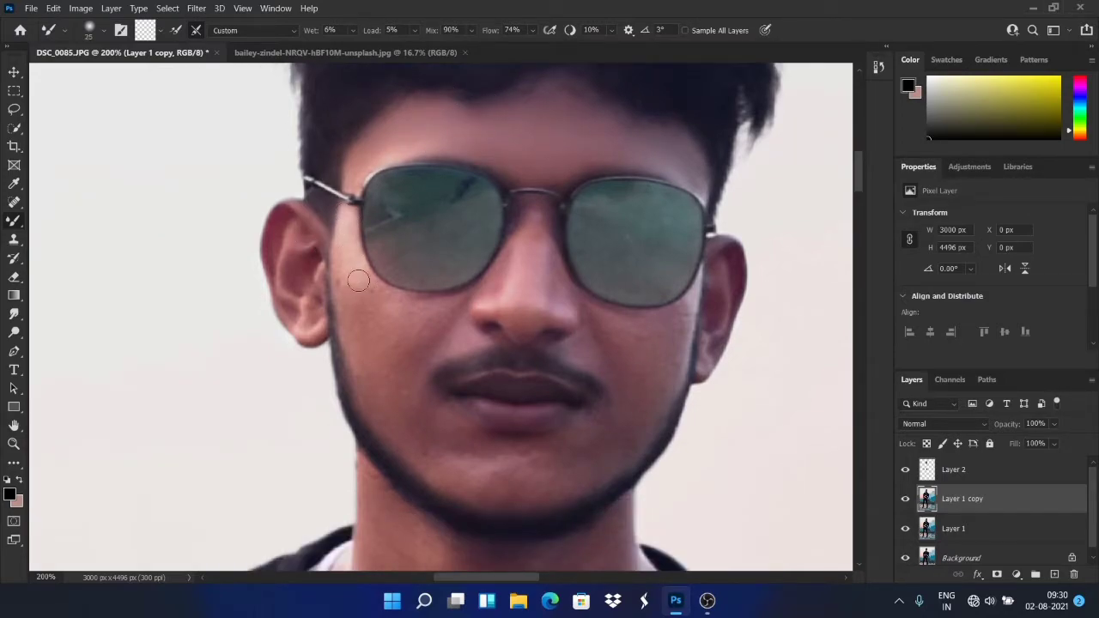
{"action": "left_click_drag", "start_coordinate": [348, 292], "coordinate": [355, 302]}
{"action": "key", "text": "bracketright"}
{"action": "mouse_move", "coordinate": [406, 332]}
{"action": "left_mouse_down"}
{"action": "mouse_move", "coordinate": [396, 371]}
{"action": "mouse_move", "coordinate": [435, 324]}
{"action": "mouse_move", "coordinate": [390, 312]}
{"action": "mouse_move", "coordinate": [404, 360]}
{"action": "mouse_move", "coordinate": [426, 354]}
{"action": "mouse_move", "coordinate": [375, 395]}
{"action": "mouse_move", "coordinate": [397, 398]}
{"action": "mouse_move", "coordinate": [431, 445]}
{"action": "left_mouse_up"}
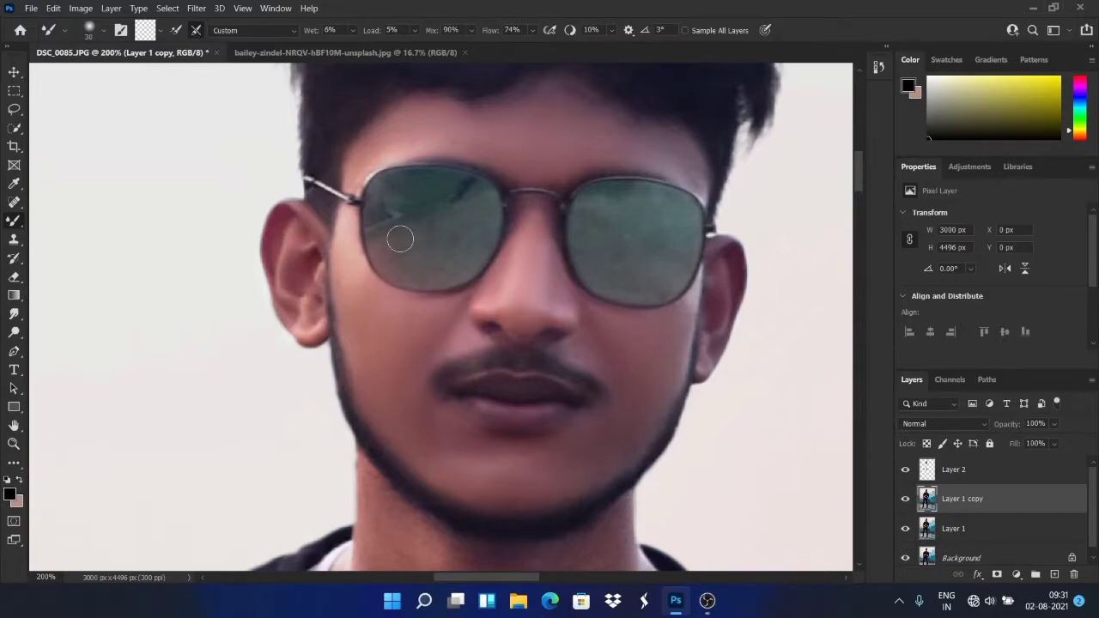
Smooth the neck skin from the beard line to the collar with a Mixer Brush of about 50 px.
{"action": "scroll", "coordinate": [396, 239], "scroll_direction": "down", "scroll_amount": 6}
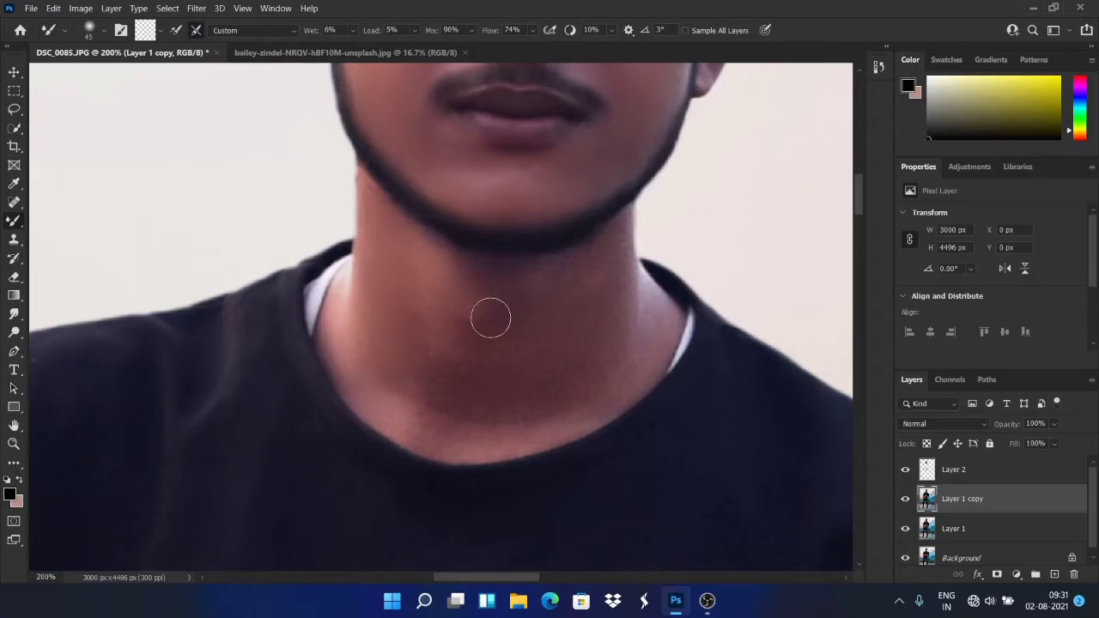
{"action": "key", "text": "bracketright"}
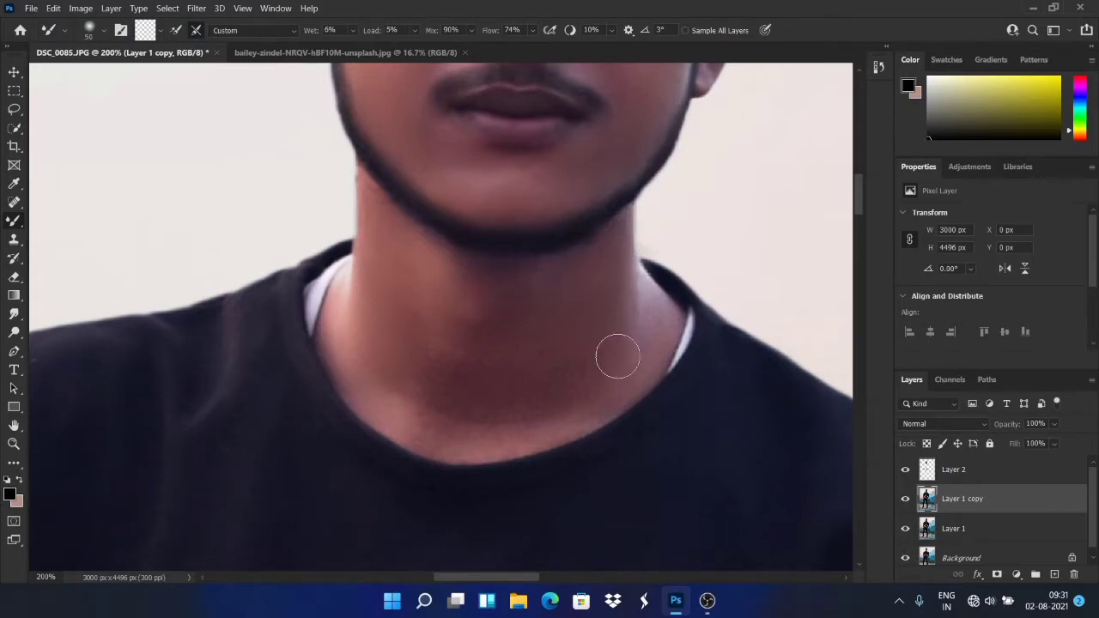
{"action": "key", "text": "bracketright"}
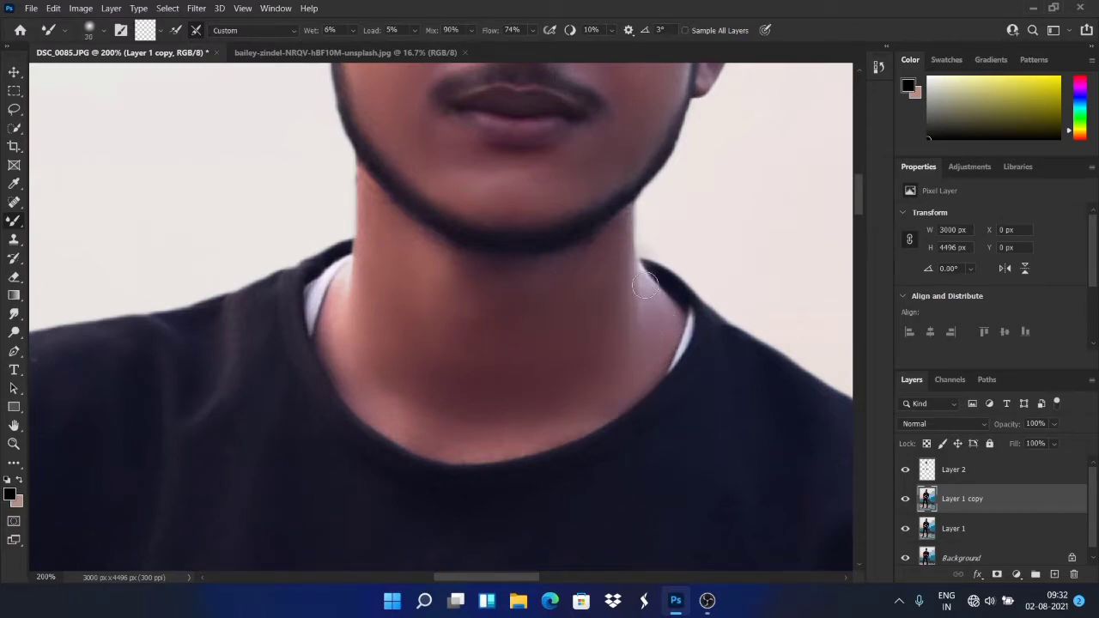
Smooth the skin of both hands with the Mixer Brush, enlarging it to about 70 px.
{"action": "scroll", "coordinate": [644, 286], "scroll_direction": "down", "scroll_amount": 5}
{"action": "scroll", "coordinate": [630, 284], "scroll_direction": "down", "scroll_amount": 6}
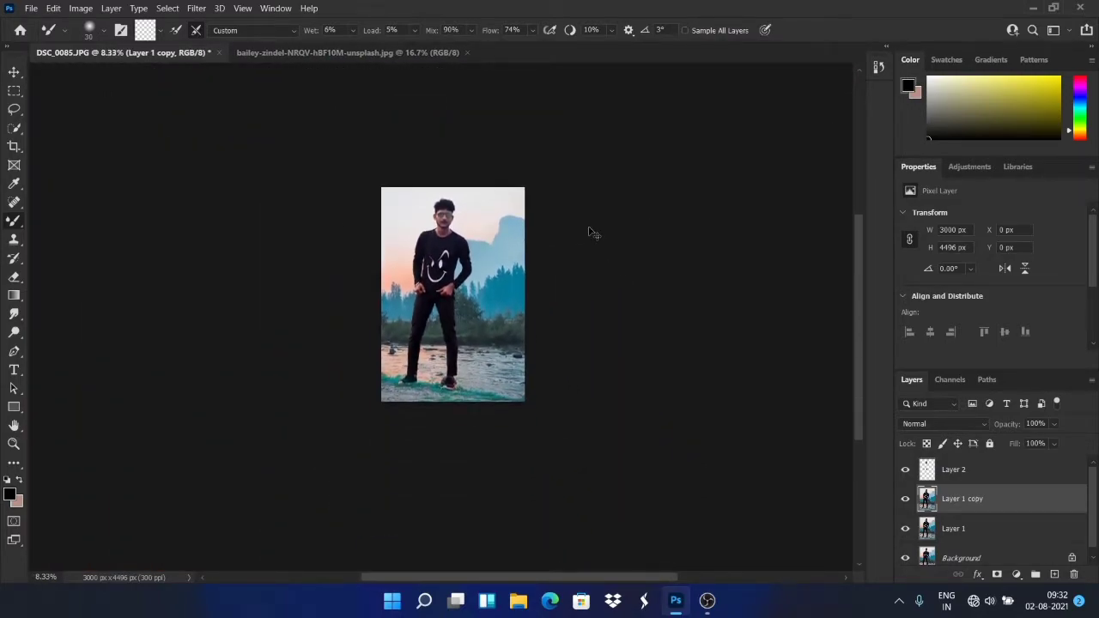
{"action": "scroll", "coordinate": [589, 229], "scroll_direction": "up", "scroll_amount": 5}
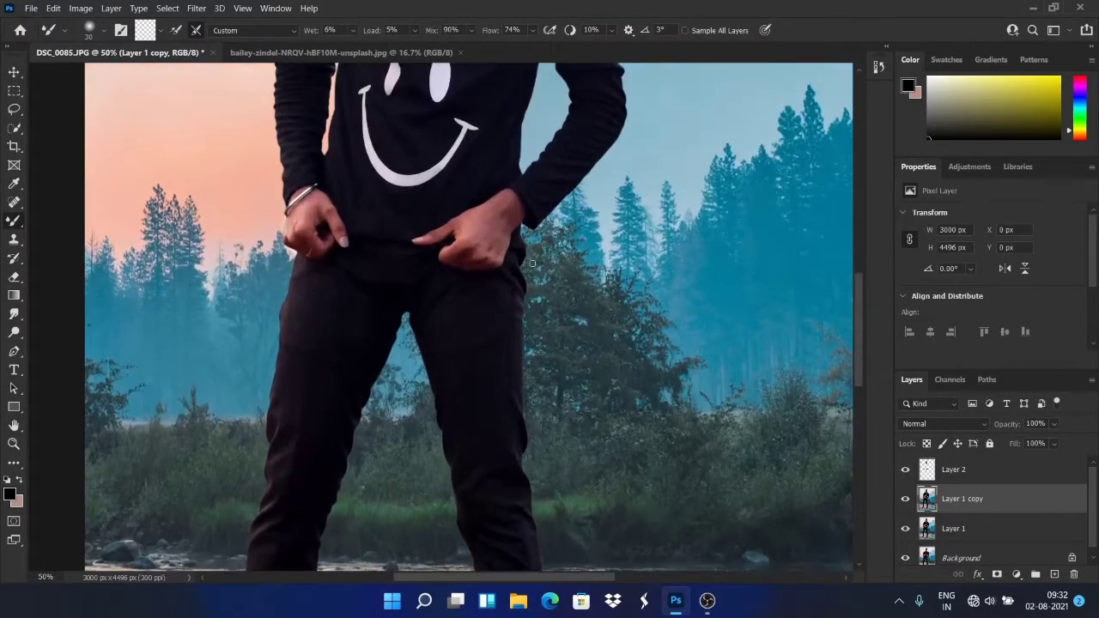
{"action": "scroll", "coordinate": [536, 261], "scroll_direction": "up", "scroll_amount": 3}
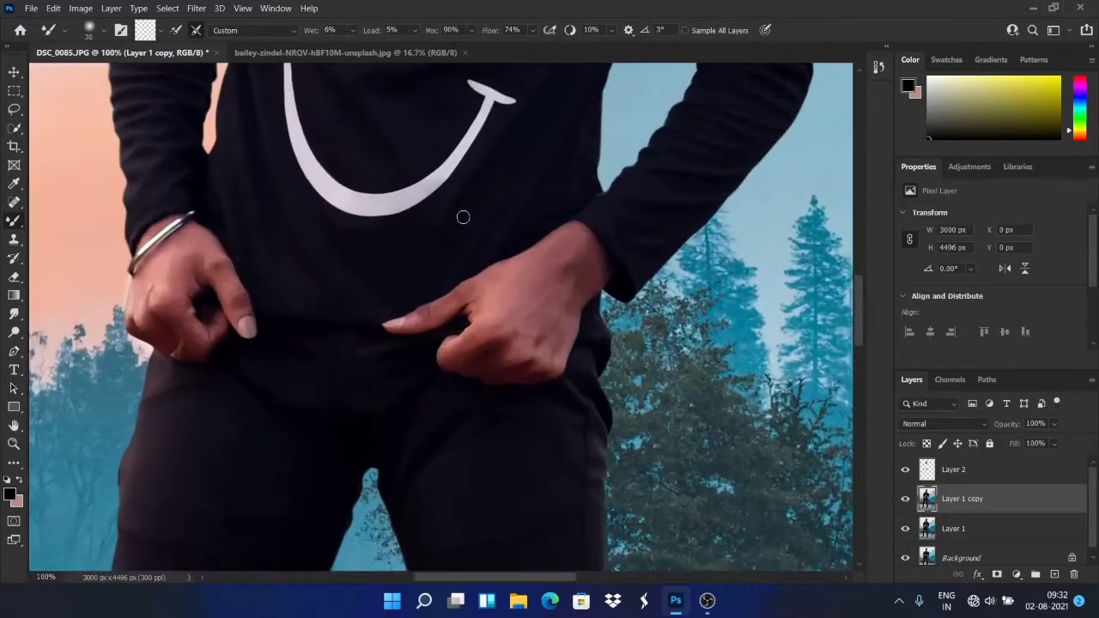
{"action": "scroll", "coordinate": [403, 309], "scroll_direction": "up", "scroll_amount": 1}
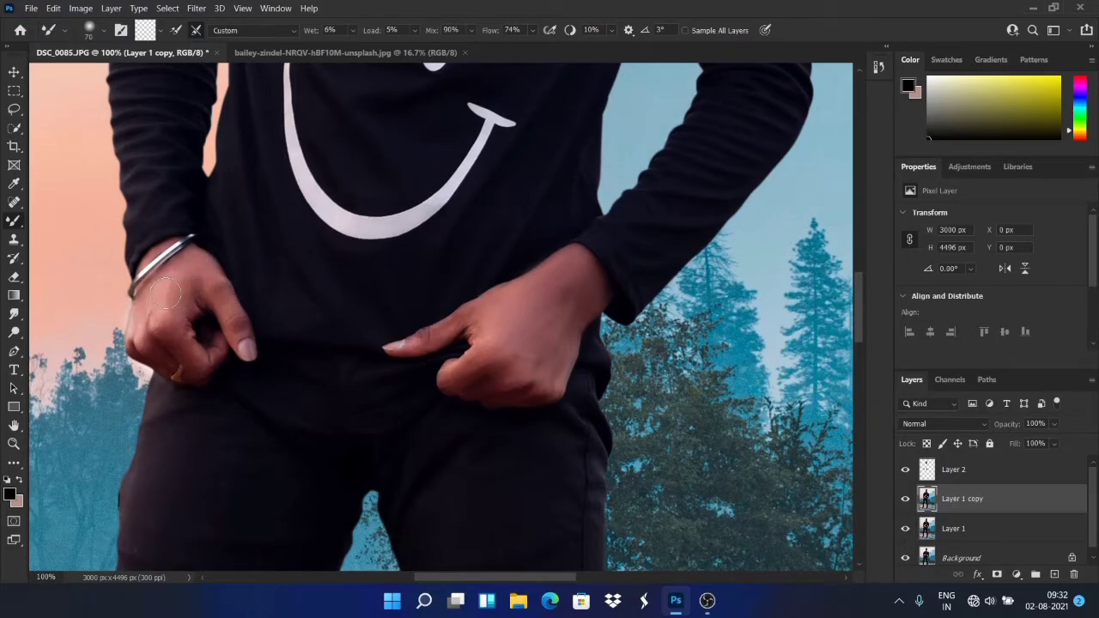
Add a new empty layer above Layer 2 and set its blend mode to Soft Light.
{"action": "scroll", "coordinate": [307, 103], "scroll_direction": "down", "scroll_amount": 4}
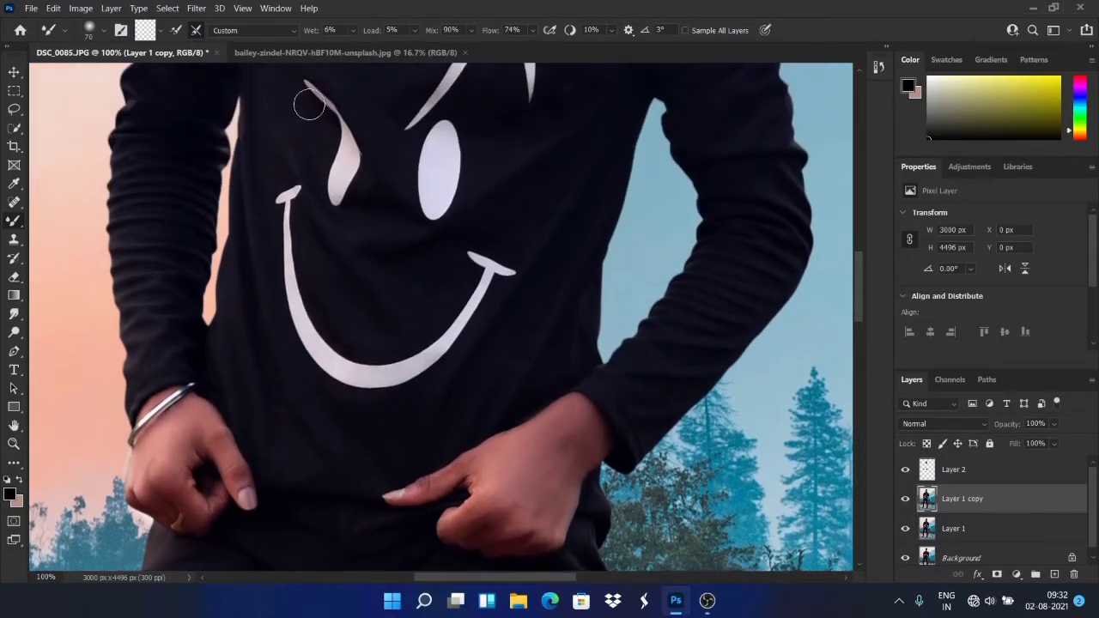
{"action": "scroll", "coordinate": [465, 233], "scroll_direction": "up", "scroll_amount": 2}
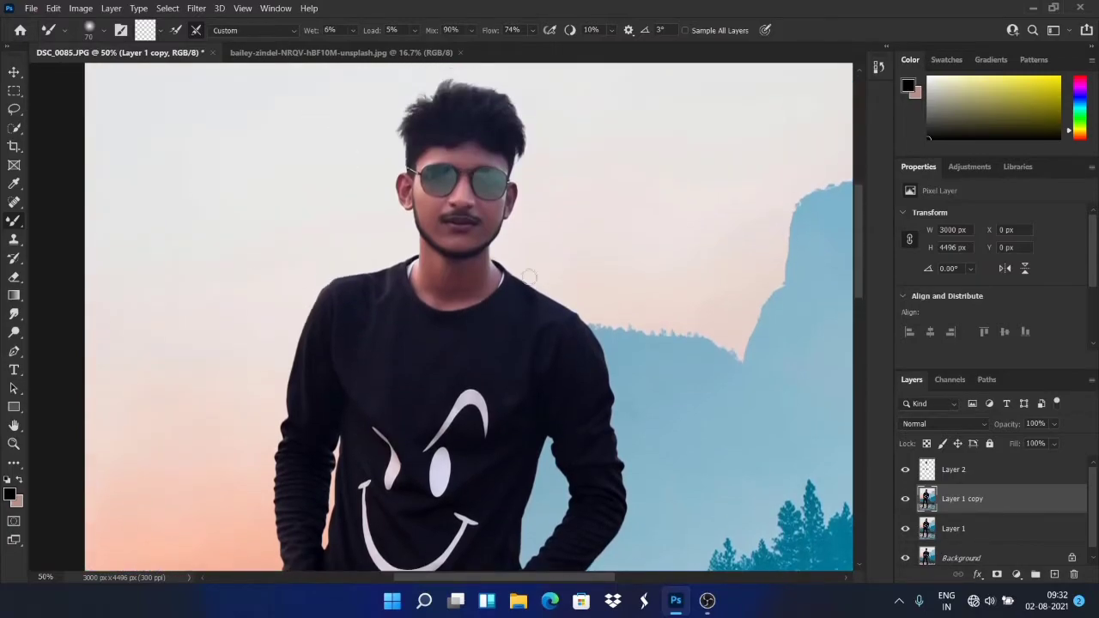
{"action": "left_click", "coordinate": [955, 471]}
{"action": "key", "text": "ctrl+shift+alt+n"}
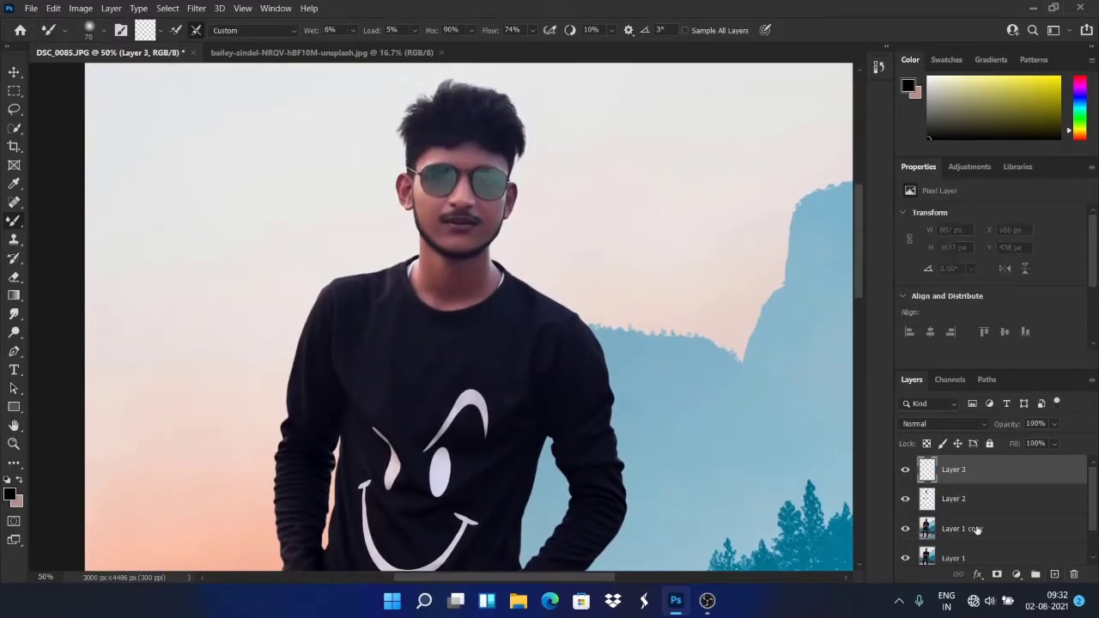
{"action": "left_click", "coordinate": [941, 421]}
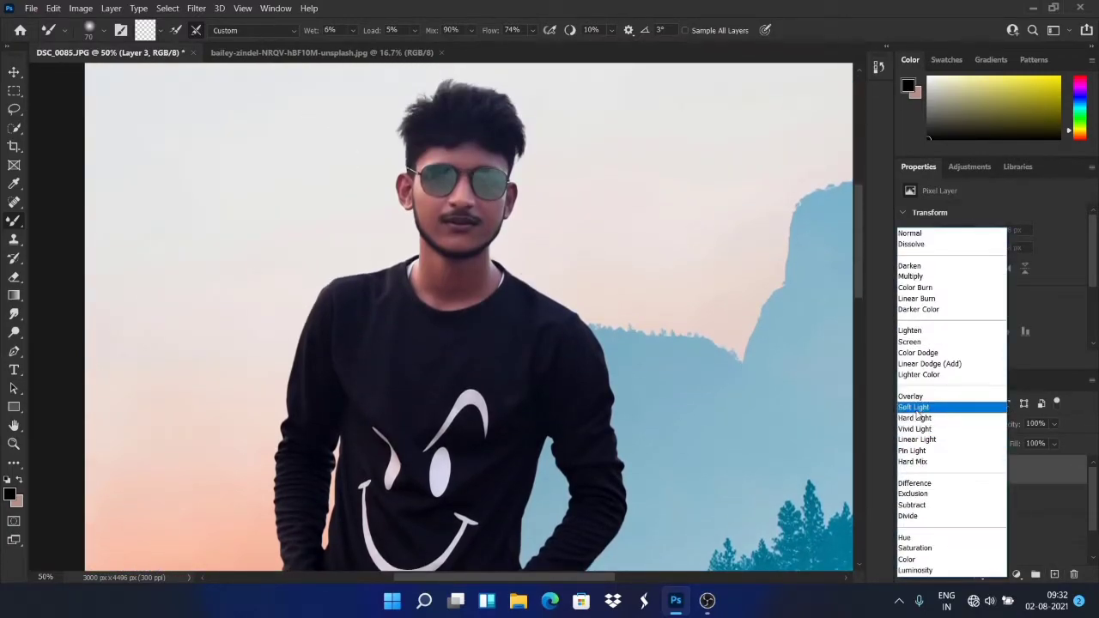
{"action": "left_click", "coordinate": [941, 407]}
Switch to the regular Brush tool and set the foreground color to a warm off-white with an orange hue.
{"action": "right_click", "coordinate": [7, 222]}
{"action": "left_click", "coordinate": [68, 222]}
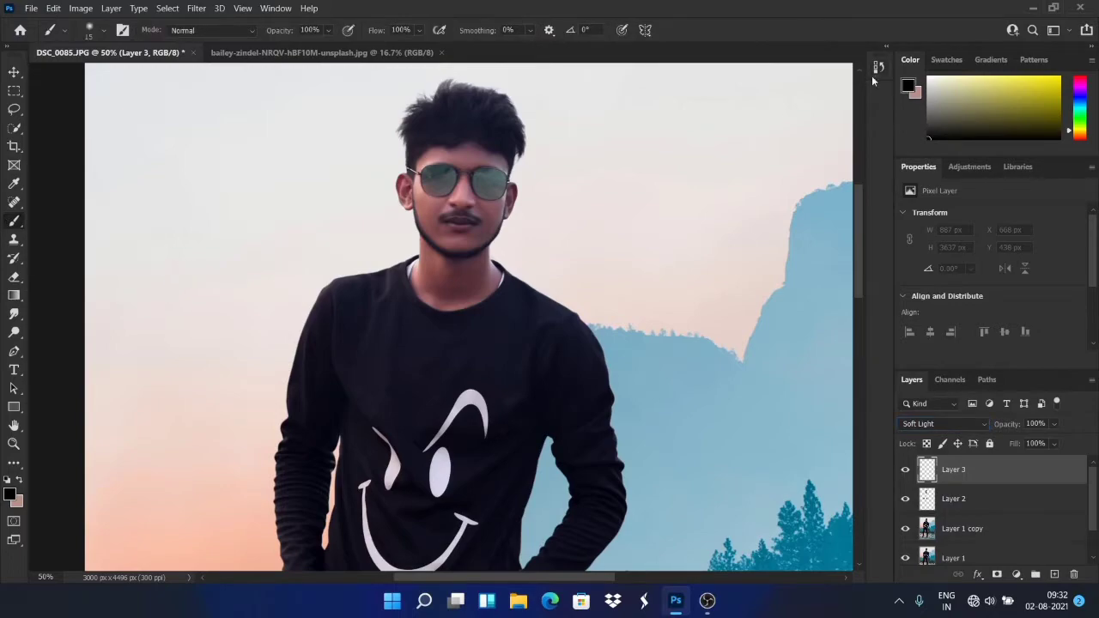
{"action": "left_click", "coordinate": [910, 85]}
{"action": "left_click", "coordinate": [720, 133]}
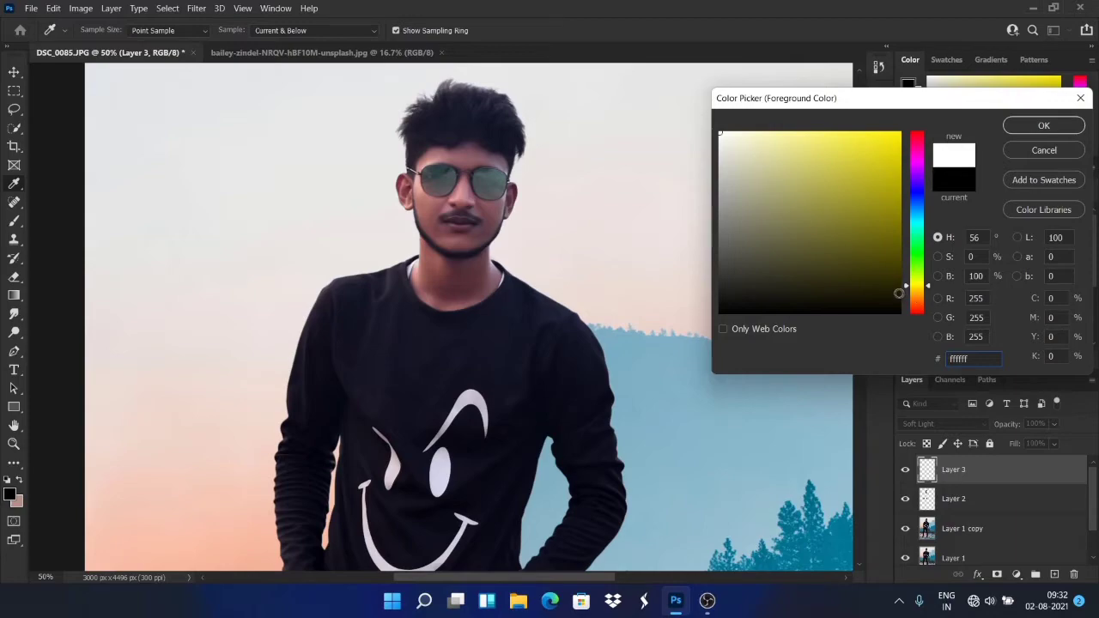
{"action": "left_click", "coordinate": [917, 298]}
{"action": "left_click", "coordinate": [728, 135]}
{"action": "left_click", "coordinate": [1026, 125]}
Paint off-white highlights over the nose, cheeks, mouth area and chin on the Soft Light layer, enlarging the brush for broader strokes.
{"action": "scroll", "coordinate": [622, 130], "scroll_direction": "up", "scroll_amount": 1}
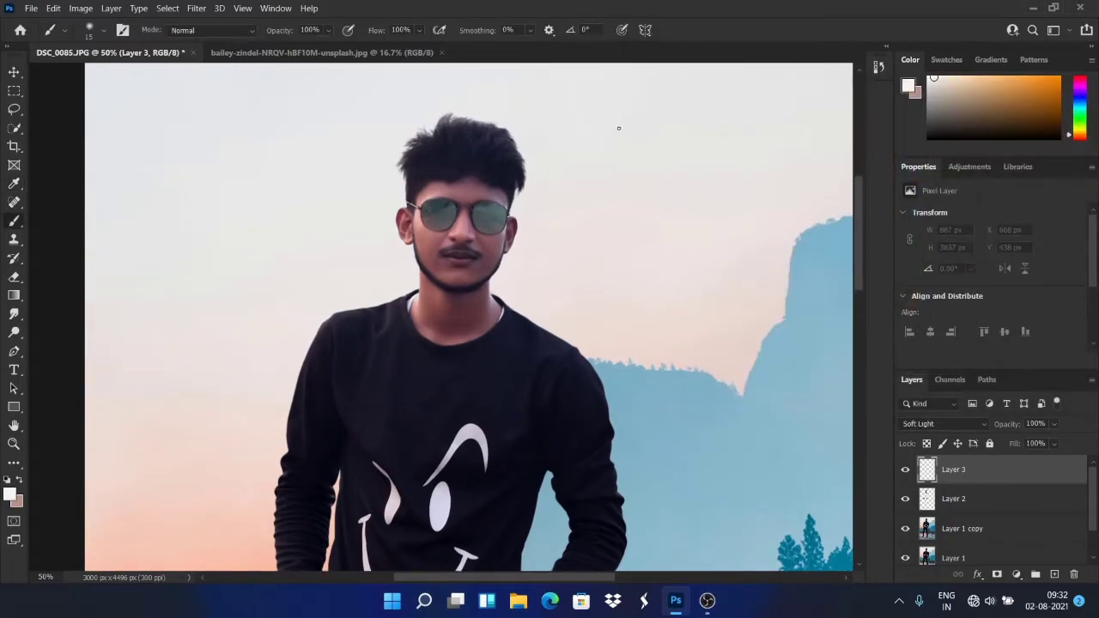
{"action": "key", "text": "ctrl+plus"}
{"action": "key", "text": "ctrl+plus"}
{"action": "key", "text": "ctrl+plus"}
{"action": "scroll", "coordinate": [618, 123], "scroll_direction": "up", "scroll_amount": 6}
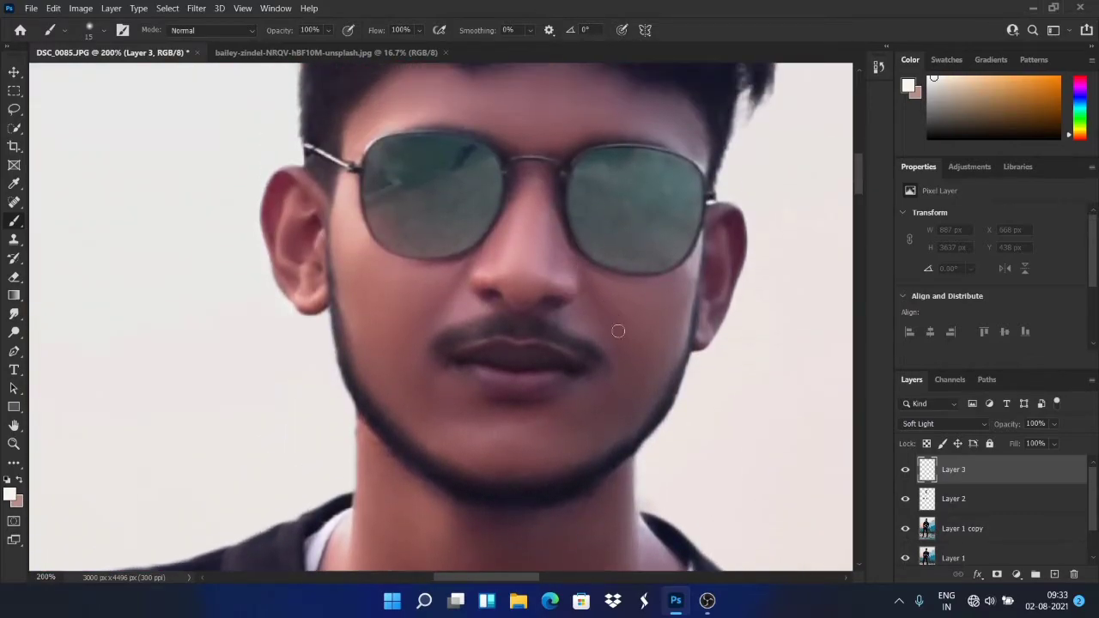
{"action": "left_click", "coordinate": [644, 333]}
{"action": "mouse_move", "coordinate": [634, 360]}
{"action": "left_mouse_down"}
{"action": "mouse_move", "coordinate": [536, 384]}
{"action": "mouse_move", "coordinate": [485, 377]}
{"action": "mouse_move", "coordinate": [504, 374]}
{"action": "mouse_move", "coordinate": [493, 355]}
{"action": "mouse_move", "coordinate": [536, 375]}
{"action": "mouse_move", "coordinate": [541, 364]}
{"action": "mouse_move", "coordinate": [497, 400]}
{"action": "mouse_move", "coordinate": [468, 380]}
{"action": "mouse_move", "coordinate": [407, 381]}
{"action": "mouse_move", "coordinate": [403, 354]}
{"action": "mouse_move", "coordinate": [422, 319]}
{"action": "mouse_move", "coordinate": [475, 292]}
{"action": "mouse_move", "coordinate": [462, 282]}
{"action": "mouse_move", "coordinate": [420, 295]}
{"action": "mouse_move", "coordinate": [366, 265]}
{"action": "mouse_move", "coordinate": [461, 280]}
{"action": "mouse_move", "coordinate": [495, 272]}
{"action": "mouse_move", "coordinate": [517, 248]}
{"action": "mouse_move", "coordinate": [505, 219]}
{"action": "mouse_move", "coordinate": [528, 183]}
{"action": "mouse_move", "coordinate": [546, 234]}
{"action": "mouse_move", "coordinate": [545, 203]}
{"action": "mouse_move", "coordinate": [552, 253]}
{"action": "mouse_move", "coordinate": [509, 290]}
{"action": "mouse_move", "coordinate": [509, 249]}
{"action": "mouse_move", "coordinate": [527, 288]}
{"action": "mouse_move", "coordinate": [585, 305]}
{"action": "mouse_move", "coordinate": [612, 360]}
{"action": "mouse_move", "coordinate": [492, 330]}
{"action": "mouse_move", "coordinate": [429, 345]}
{"action": "mouse_move", "coordinate": [476, 392]}
{"action": "mouse_move", "coordinate": [421, 401]}
{"action": "mouse_move", "coordinate": [411, 429]}
{"action": "mouse_move", "coordinate": [522, 471]}
{"action": "mouse_move", "coordinate": [495, 443]}
{"action": "mouse_move", "coordinate": [558, 392]}
{"action": "left_mouse_up"}
{"action": "key", "text": "bracketright"}
{"action": "key", "text": "bracketright"}
{"action": "key", "text": "bracketright"}
{"action": "mouse_move", "coordinate": [647, 325]}
{"action": "left_mouse_down"}
{"action": "mouse_move", "coordinate": [605, 427]}
{"action": "mouse_move", "coordinate": [591, 379]}
{"action": "left_mouse_up"}
Brighten the outer edge of the cheek beside the image-right ear with a 35 px brush.
{"action": "key", "text": "bracketleft"}
{"action": "key", "text": "bracketleft"}
{"action": "key", "text": "bracketleft"}
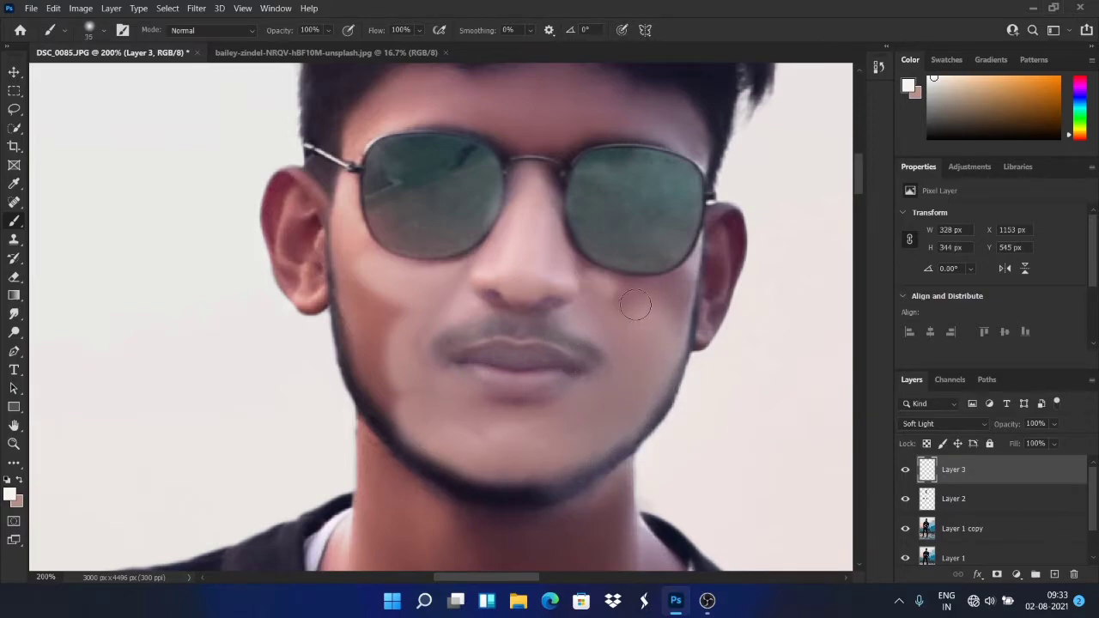
{"action": "mouse_move", "coordinate": [705, 287]}
{"action": "left_mouse_down"}
{"action": "mouse_move", "coordinate": [726, 221]}
{"action": "mouse_move", "coordinate": [716, 302]}
{"action": "mouse_move", "coordinate": [694, 341]}
{"action": "left_mouse_up"}
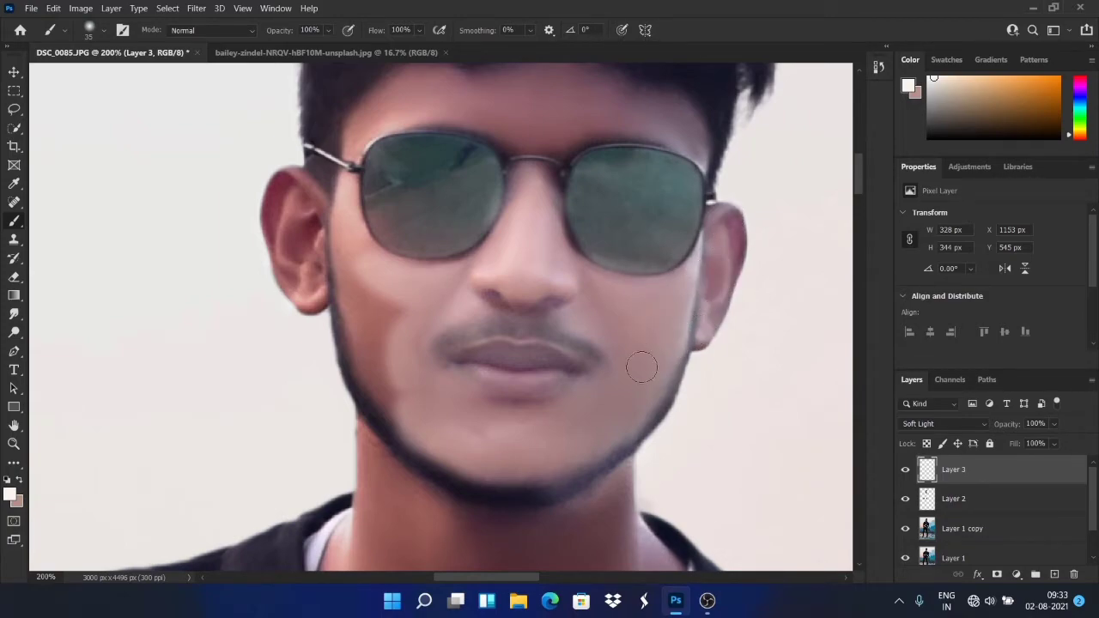
Paint off-white highlights on the Soft Light layer over the image-left cheek, the jaw side and the neck.
{"action": "mouse_move", "coordinate": [388, 356]}
{"action": "left_mouse_down"}
{"action": "mouse_move", "coordinate": [350, 279]}
{"action": "mouse_move", "coordinate": [342, 199]}
{"action": "left_mouse_up"}
{"action": "mouse_move", "coordinate": [355, 238]}
{"action": "left_mouse_down"}
{"action": "mouse_move", "coordinate": [329, 233]}
{"action": "mouse_move", "coordinate": [301, 191]}
{"action": "mouse_move", "coordinate": [297, 274]}
{"action": "mouse_move", "coordinate": [380, 358]}
{"action": "mouse_move", "coordinate": [345, 379]}
{"action": "mouse_move", "coordinate": [389, 423]}
{"action": "mouse_move", "coordinate": [389, 462]}
{"action": "mouse_move", "coordinate": [434, 483]}
{"action": "left_mouse_up"}
{"action": "scroll", "coordinate": [463, 274], "scroll_direction": "down", "scroll_amount": 3}
{"action": "mouse_move", "coordinate": [463, 274]}
{"action": "left_mouse_down"}
{"action": "mouse_move", "coordinate": [459, 378]}
{"action": "mouse_move", "coordinate": [442, 405]}
{"action": "mouse_move", "coordinate": [516, 440]}
{"action": "mouse_move", "coordinate": [483, 371]}
{"action": "mouse_move", "coordinate": [530, 323]}
{"action": "mouse_move", "coordinate": [558, 417]}
{"action": "mouse_move", "coordinate": [601, 355]}
{"action": "mouse_move", "coordinate": [595, 482]}
{"action": "mouse_move", "coordinate": [619, 446]}
{"action": "mouse_move", "coordinate": [629, 390]}
{"action": "mouse_move", "coordinate": [638, 476]}
{"action": "mouse_move", "coordinate": [495, 544]}
{"action": "mouse_move", "coordinate": [424, 530]}
{"action": "mouse_move", "coordinate": [358, 478]}
{"action": "mouse_move", "coordinate": [357, 384]}
{"action": "mouse_move", "coordinate": [382, 400]}
{"action": "mouse_move", "coordinate": [373, 312]}
{"action": "mouse_move", "coordinate": [385, 393]}
{"action": "mouse_move", "coordinate": [409, 382]}
{"action": "mouse_move", "coordinate": [378, 436]}
{"action": "mouse_move", "coordinate": [382, 524]}
{"action": "mouse_move", "coordinate": [417, 487]}
{"action": "mouse_move", "coordinate": [426, 517]}
{"action": "mouse_move", "coordinate": [445, 522]}
{"action": "mouse_move", "coordinate": [520, 490]}
{"action": "mouse_move", "coordinate": [555, 470]}
{"action": "mouse_move", "coordinate": [566, 441]}
{"action": "mouse_move", "coordinate": [523, 506]}
{"action": "left_mouse_up"}
Brighten the forehead between the hairline and the sunglasses, resizing the brush down to 30 px near the hair.
{"action": "scroll", "coordinate": [533, 420], "scroll_direction": "up", "scroll_amount": 5}
{"action": "key", "text": "bracketleft"}
{"action": "mouse_move", "coordinate": [542, 206]}
{"action": "left_mouse_down"}
{"action": "mouse_move", "coordinate": [544, 221]}
{"action": "mouse_move", "coordinate": [464, 245]}
{"action": "mouse_move", "coordinate": [498, 223]}
{"action": "mouse_move", "coordinate": [430, 211]}
{"action": "mouse_move", "coordinate": [389, 245]}
{"action": "mouse_move", "coordinate": [644, 251]}
{"action": "left_mouse_up"}
{"action": "key", "text": "bracketleft"}
{"action": "key", "text": "bracketleft"}
{"action": "key", "text": "bracketleft"}
{"action": "key", "text": "bracketleft"}
{"action": "key", "text": "bracketright"}
{"action": "key", "text": "bracketright"}
{"action": "key", "text": "bracketright"}
{"action": "mouse_move", "coordinate": [569, 220]}
{"action": "left_mouse_down"}
{"action": "mouse_move", "coordinate": [612, 230]}
{"action": "mouse_move", "coordinate": [563, 207]}
{"action": "mouse_move", "coordinate": [566, 228]}
{"action": "mouse_move", "coordinate": [550, 205]}
{"action": "mouse_move", "coordinate": [496, 211]}
{"action": "mouse_move", "coordinate": [561, 185]}
{"action": "mouse_move", "coordinate": [668, 231]}
{"action": "mouse_move", "coordinate": [686, 264]}
{"action": "mouse_move", "coordinate": [635, 240]}
{"action": "mouse_move", "coordinate": [701, 276]}
{"action": "left_mouse_up"}
{"action": "key", "text": "bracketleft"}
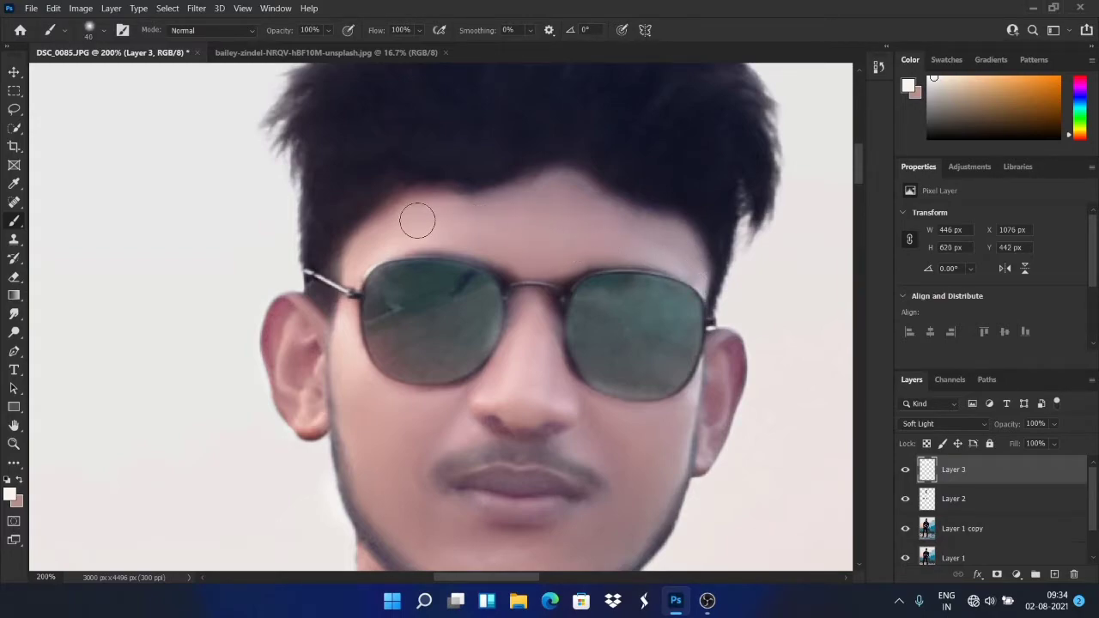
{"action": "mouse_move", "coordinate": [445, 200]}
{"action": "left_mouse_down"}
{"action": "mouse_move", "coordinate": [408, 202]}
{"action": "mouse_move", "coordinate": [349, 252]}
{"action": "mouse_move", "coordinate": [402, 209]}
{"action": "mouse_move", "coordinate": [436, 201]}
{"action": "mouse_move", "coordinate": [480, 212]}
{"action": "left_mouse_up"}
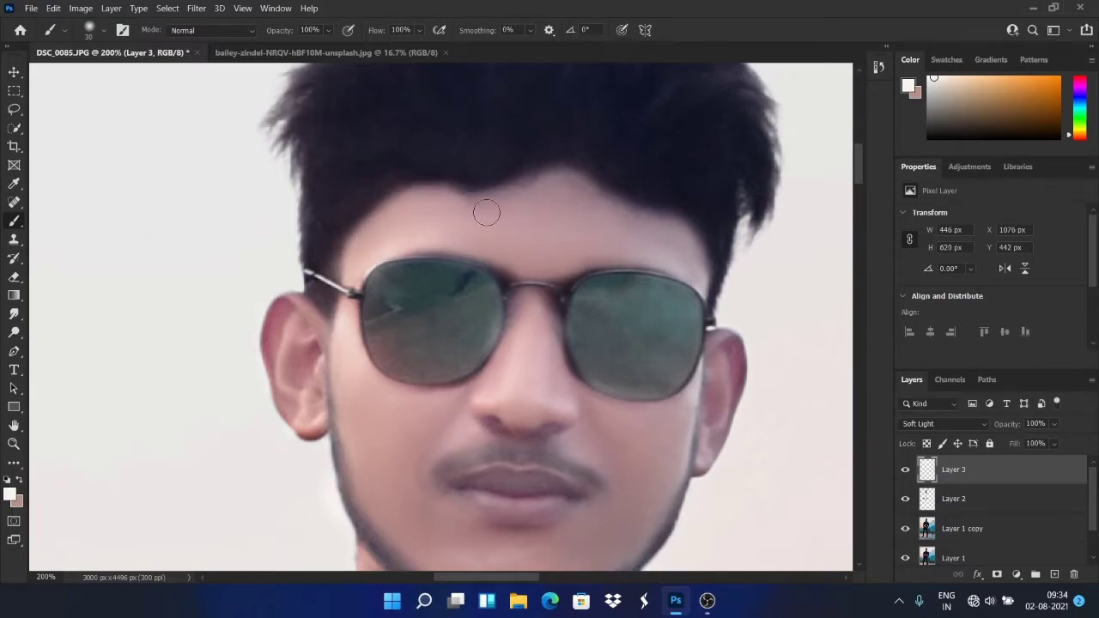
Brighten both hands, including the wrists, thumbs and fingers, with off-white brush strokes on Layer 3.
{"action": "scroll", "coordinate": [721, 206], "scroll_direction": "down", "scroll_amount": 10}
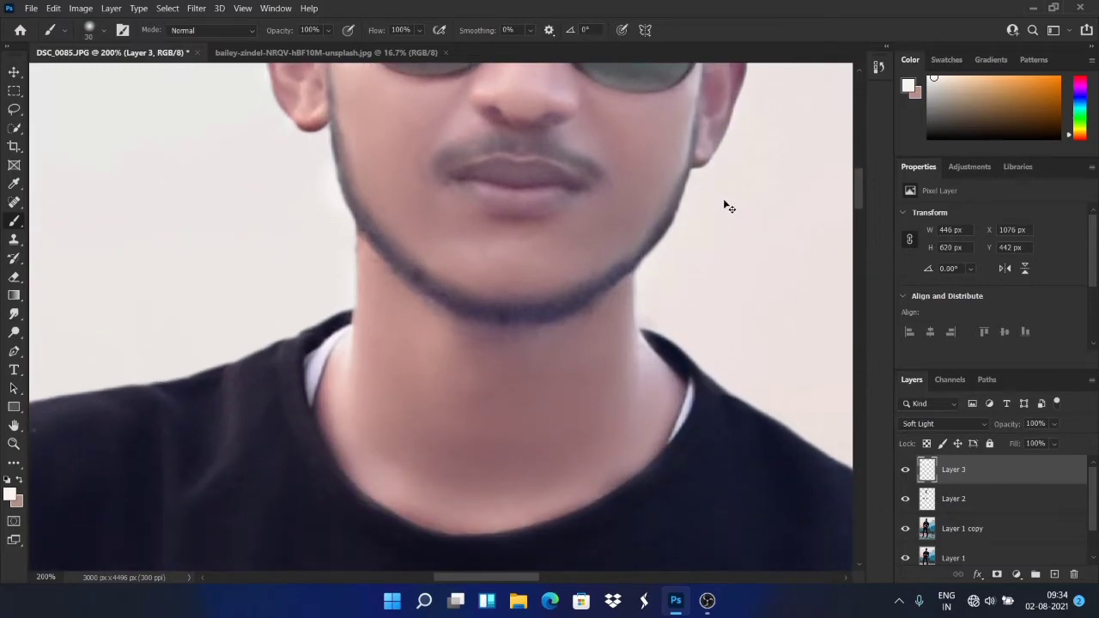
{"action": "key", "text": "ctrl+minus"}
{"action": "key", "text": "ctrl+minus"}
{"action": "key", "text": "ctrl+minus"}
{"action": "key", "text": "ctrl+minus"}
{"action": "key", "text": "ctrl+minus"}
{"action": "scroll", "coordinate": [724, 199], "scroll_direction": "down", "scroll_amount": 5}
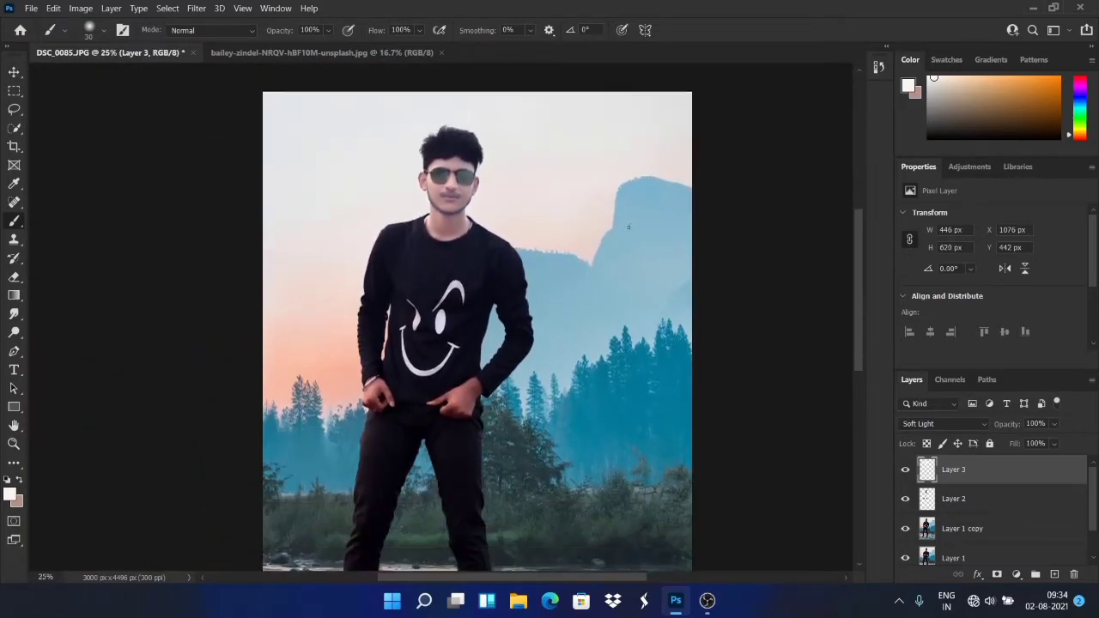
{"action": "key", "text": "ctrl+plus"}
{"action": "key", "text": "ctrl+plus"}
{"action": "key", "text": "ctrl+plus"}
{"action": "key", "text": "ctrl+plus"}
{"action": "scroll", "coordinate": [655, 13], "scroll_direction": "up", "scroll_amount": 1}
{"action": "scroll", "coordinate": [654, 13], "scroll_direction": "up", "scroll_amount": 1}
{"action": "mouse_move", "coordinate": [575, 225]}
{"action": "left_mouse_down"}
{"action": "mouse_move", "coordinate": [600, 258]}
{"action": "mouse_move", "coordinate": [586, 283]}
{"action": "mouse_move", "coordinate": [590, 255]}
{"action": "mouse_move", "coordinate": [569, 230]}
{"action": "mouse_move", "coordinate": [411, 318]}
{"action": "left_mouse_up"}
{"action": "mouse_move", "coordinate": [464, 291]}
{"action": "left_mouse_down"}
{"action": "mouse_move", "coordinate": [506, 363]}
{"action": "mouse_move", "coordinate": [535, 363]}
{"action": "mouse_move", "coordinate": [561, 319]}
{"action": "mouse_move", "coordinate": [552, 343]}
{"action": "mouse_move", "coordinate": [519, 357]}
{"action": "mouse_move", "coordinate": [497, 305]}
{"action": "mouse_move", "coordinate": [505, 284]}
{"action": "mouse_move", "coordinate": [573, 270]}
{"action": "mouse_move", "coordinate": [562, 299]}
{"action": "mouse_move", "coordinate": [518, 311]}
{"action": "left_mouse_up"}
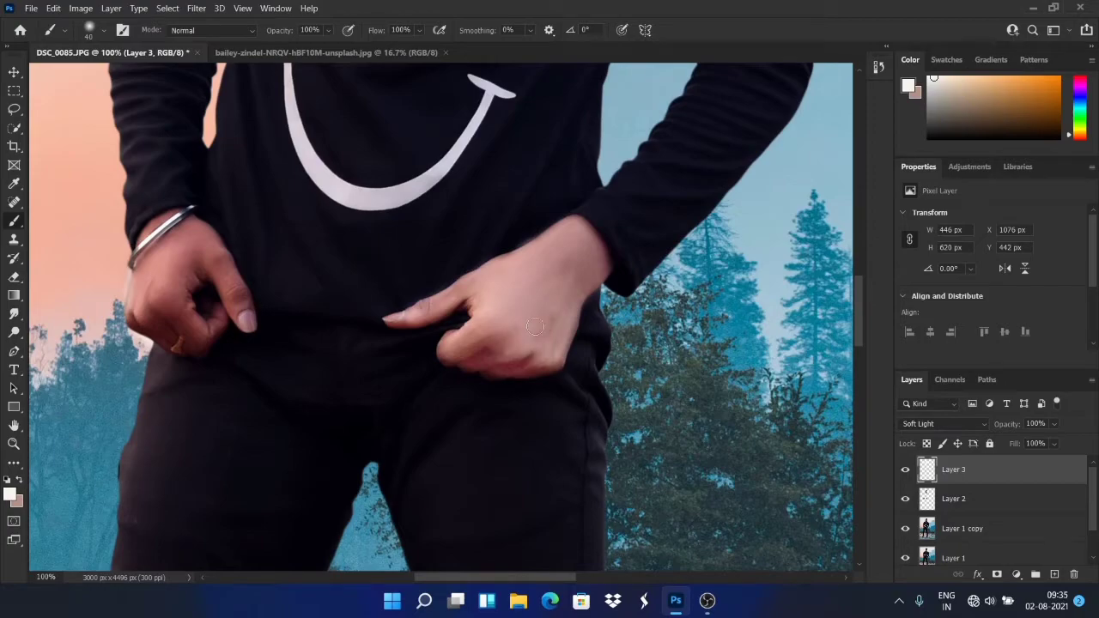
{"action": "mouse_move", "coordinate": [192, 225]}
{"action": "left_mouse_down"}
{"action": "mouse_move", "coordinate": [226, 266]}
{"action": "mouse_move", "coordinate": [236, 304]}
{"action": "left_mouse_up"}
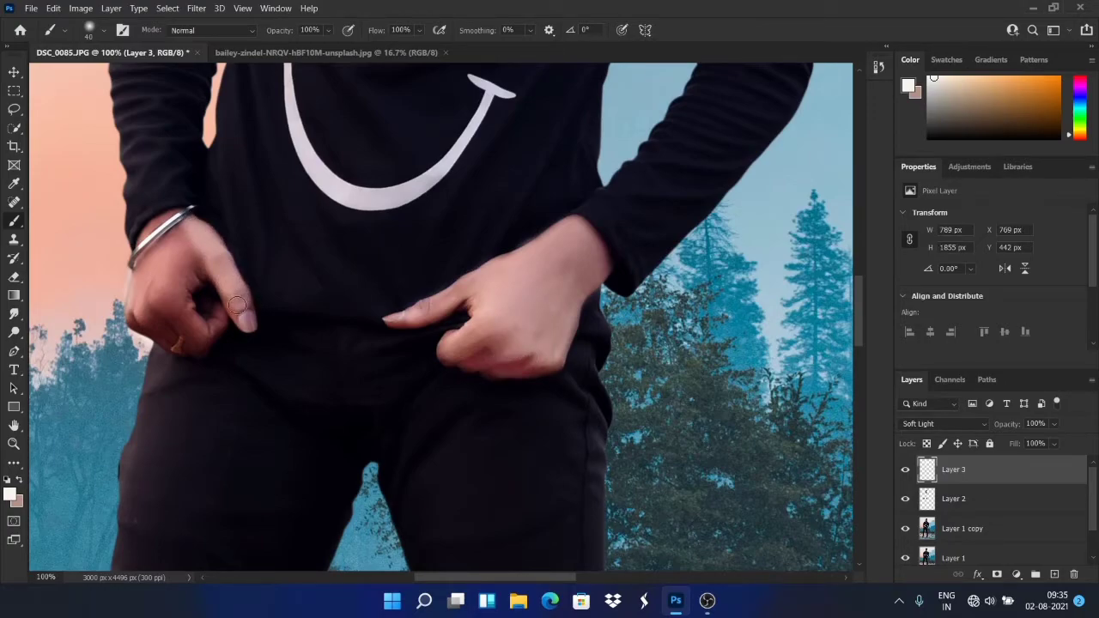
{"action": "mouse_move", "coordinate": [198, 265]}
{"action": "left_mouse_down"}
{"action": "mouse_move", "coordinate": [143, 312]}
{"action": "mouse_move", "coordinate": [165, 276]}
{"action": "mouse_move", "coordinate": [172, 314]}
{"action": "mouse_move", "coordinate": [149, 297]}
{"action": "mouse_move", "coordinate": [159, 332]}
{"action": "mouse_move", "coordinate": [180, 312]}
{"action": "mouse_move", "coordinate": [187, 332]}
{"action": "mouse_move", "coordinate": [182, 302]}
{"action": "mouse_move", "coordinate": [200, 334]}
{"action": "mouse_move", "coordinate": [219, 311]}
{"action": "mouse_move", "coordinate": [197, 340]}
{"action": "left_mouse_up"}
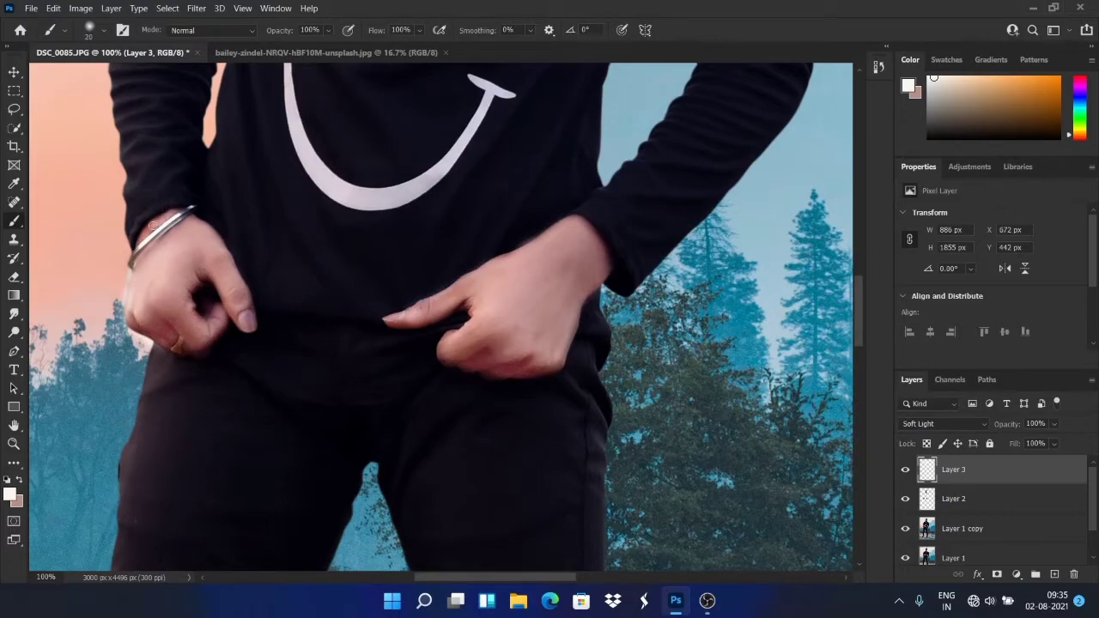
{"action": "scroll", "coordinate": [395, 155], "scroll_direction": "up", "scroll_amount": 3}
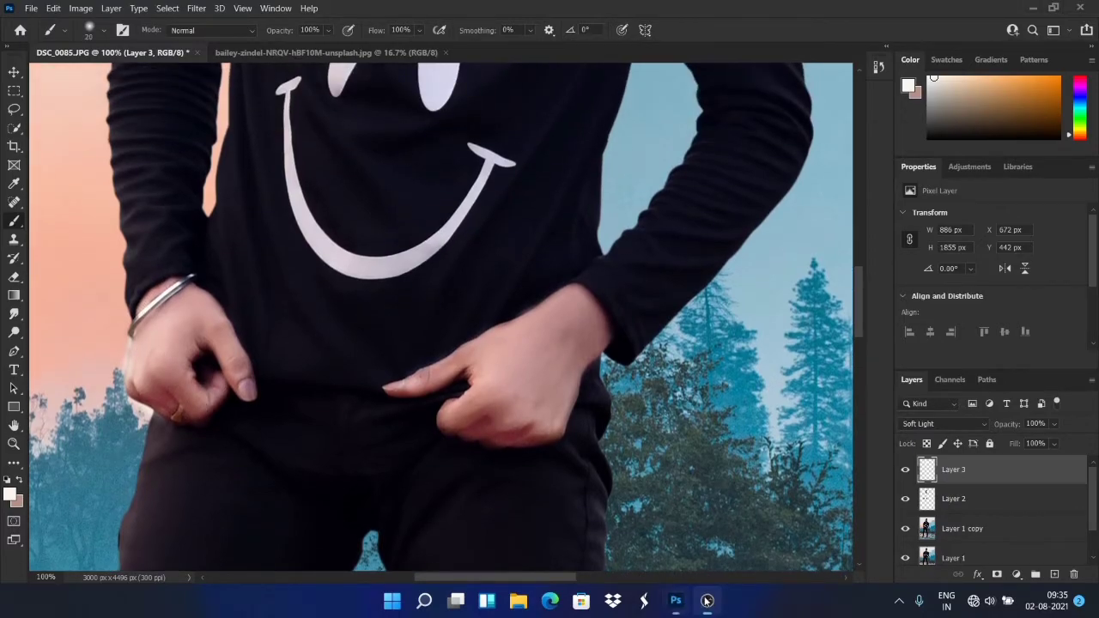
{"action": "left_click", "coordinate": [707, 601]}
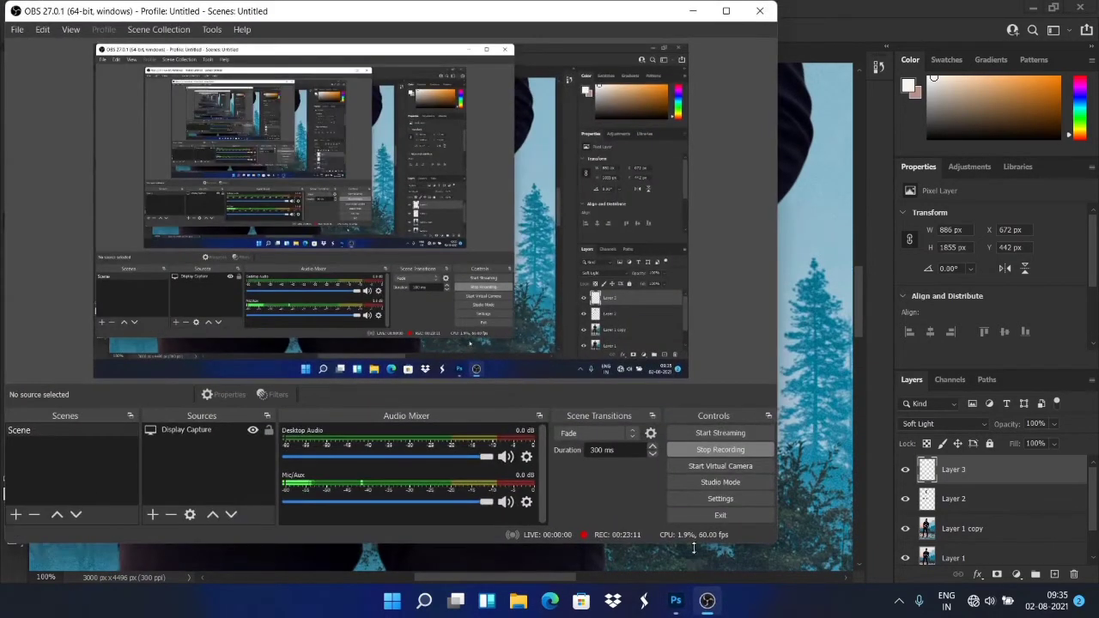
{"action": "left_click", "coordinate": [697, 10]}
Brighten the bare ankle skin between the trouser hems and the shoes with a 20 px brush.
{"action": "scroll", "coordinate": [634, 388], "scroll_direction": "up", "scroll_amount": 2}
{"action": "key", "text": "ctrl+minus"}
{"action": "key", "text": "ctrl+minus"}
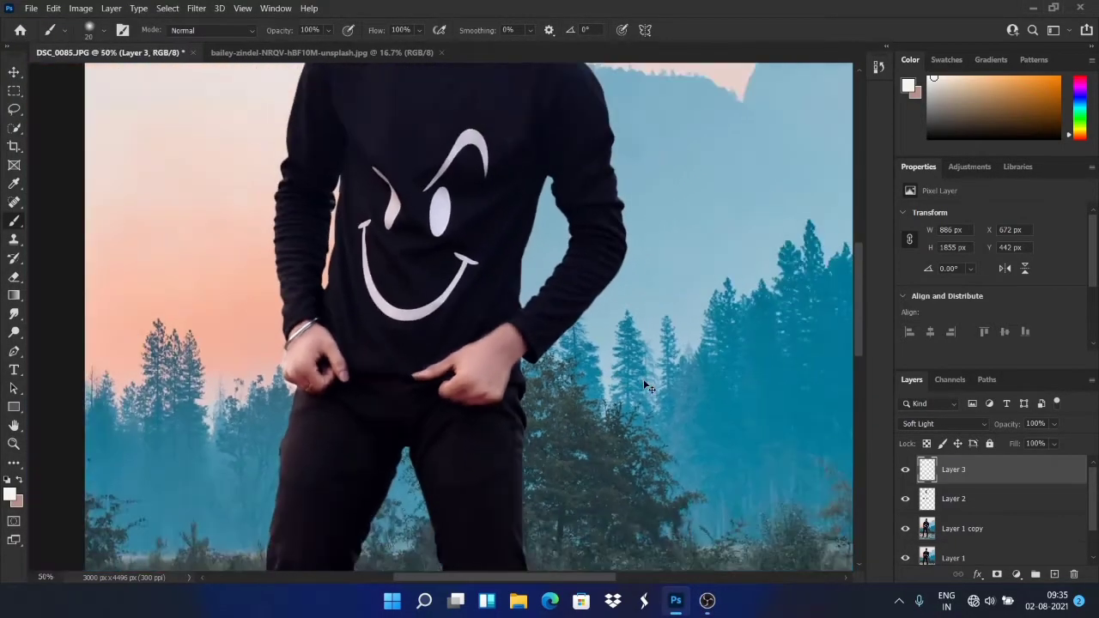
{"action": "key", "text": "ctrl+minus"}
{"action": "key", "text": "ctrl+minus"}
{"action": "key", "text": "ctrl+minus"}
{"action": "key", "text": "ctrl+minus"}
{"action": "scroll", "coordinate": [645, 375], "scroll_direction": "down", "scroll_amount": 5}
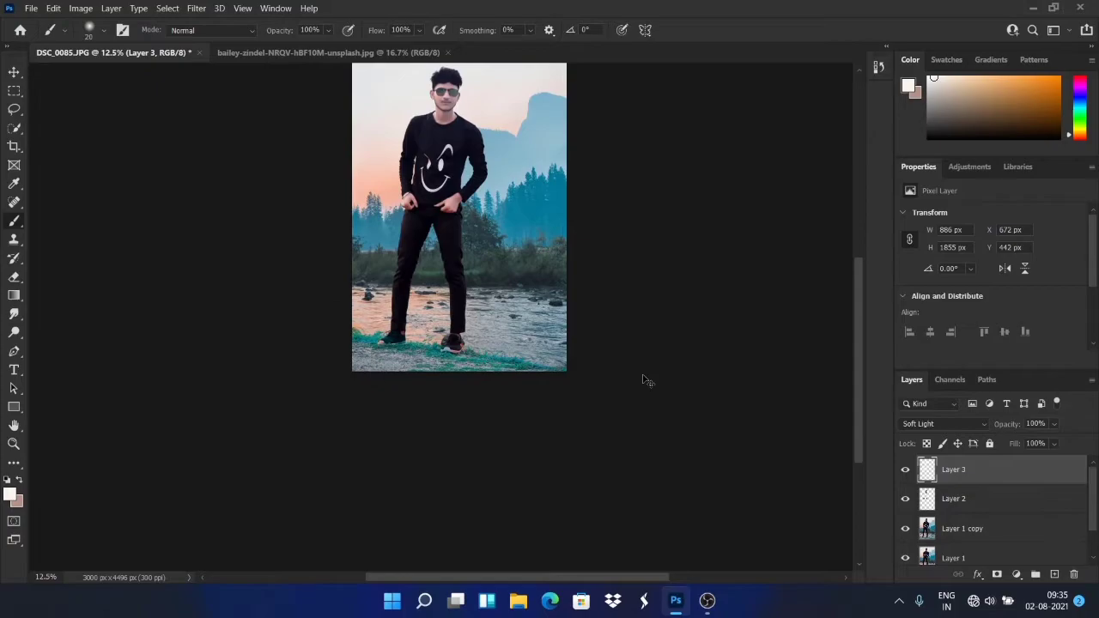
{"action": "key", "text": "ctrl+plus"}
{"action": "key", "text": "ctrl+plus"}
{"action": "key", "text": "ctrl+plus"}
{"action": "key", "text": "ctrl+plus"}
{"action": "key", "text": "ctrl+plus"}
{"action": "key", "text": "ctrl+plus"}
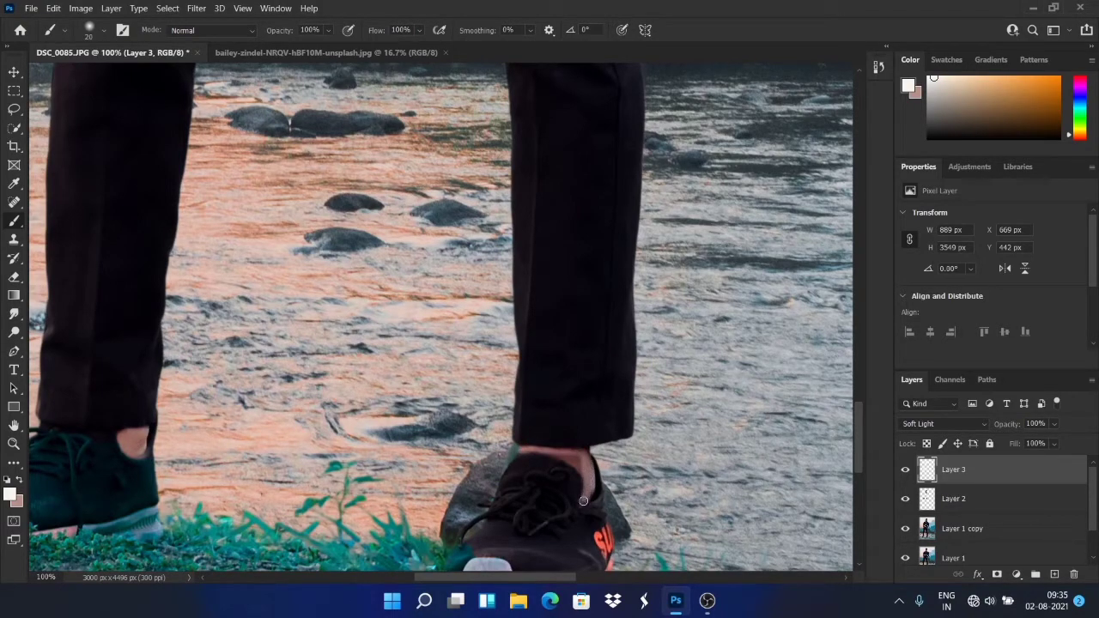
Reduce the skin highlight layer, Layer 3, to 60% opacity and 67% fill.
{"action": "left_click", "coordinate": [894, 444]}
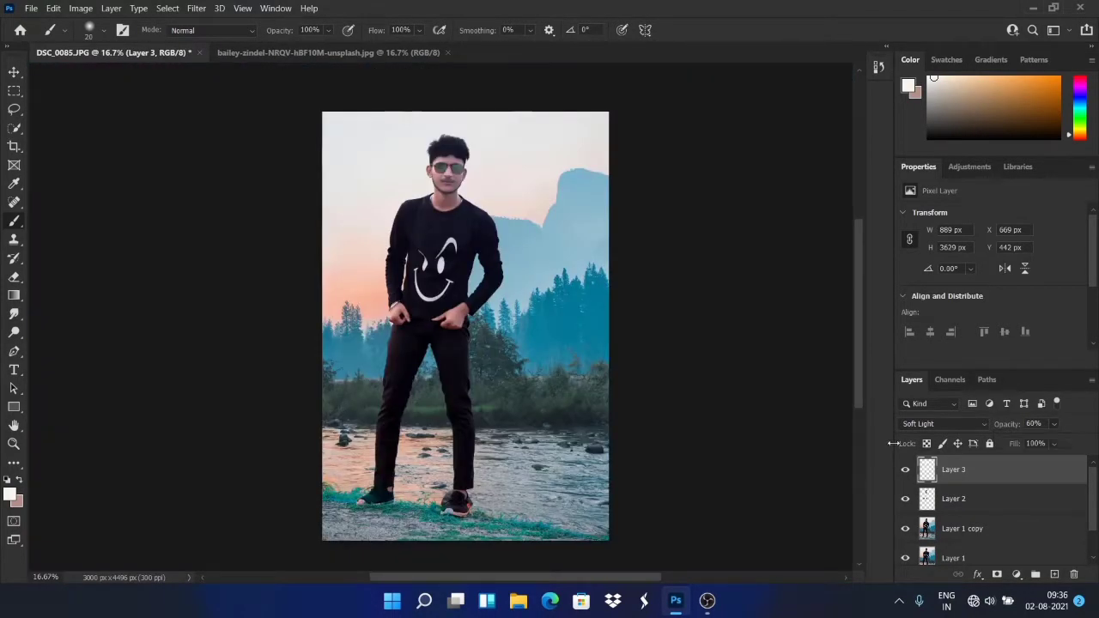
{"action": "left_click", "coordinate": [1053, 444]}
{"action": "left_click_drag", "start_coordinate": [1062, 461], "coordinate": [1049, 463]}
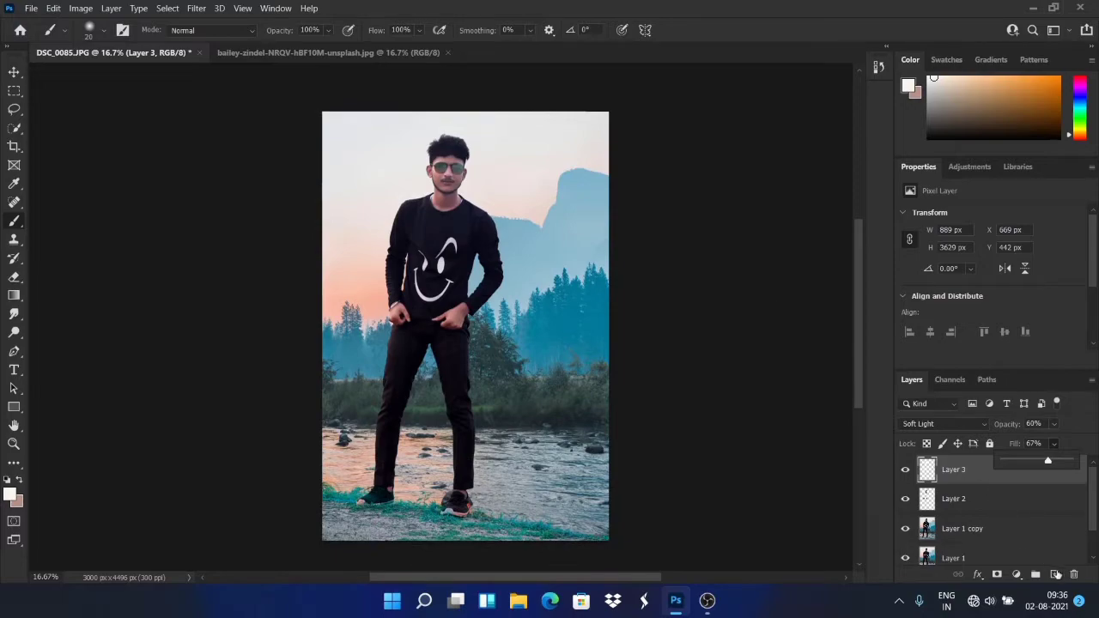
Add a new empty layer above Layer 3 and set its blend mode to Soft Light.
{"action": "left_click", "coordinate": [1056, 574]}
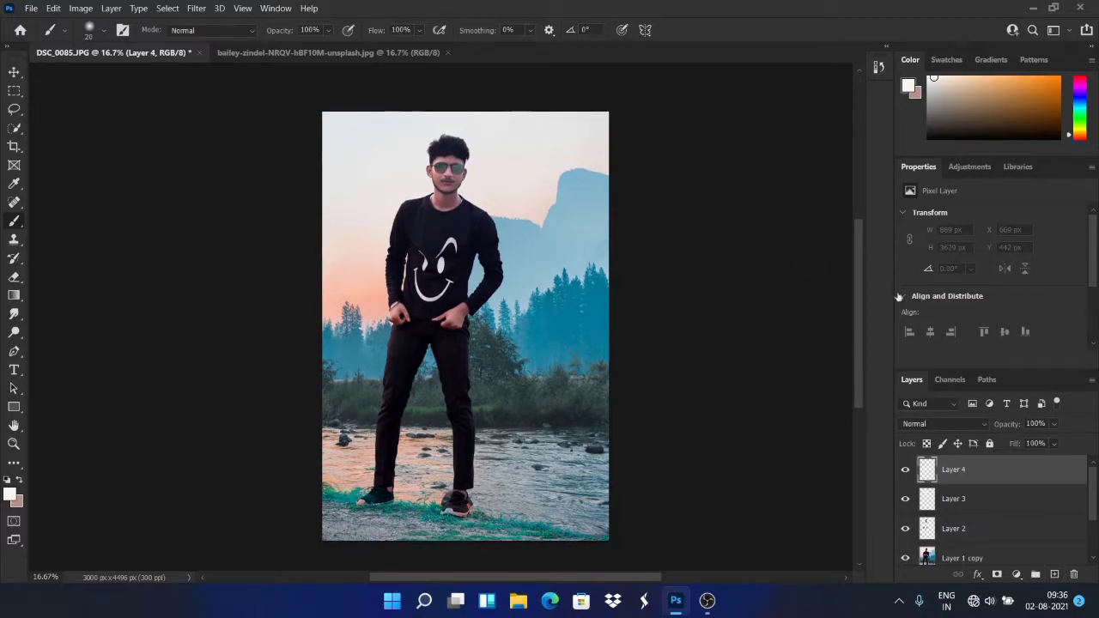
{"action": "left_click", "coordinate": [955, 423]}
{"action": "left_click", "coordinate": [945, 417]}
Paint off-white over the lips on Layer 4 with a 20 px brush.
{"action": "scroll", "coordinate": [578, 232], "scroll_direction": "up", "scroll_amount": 3}
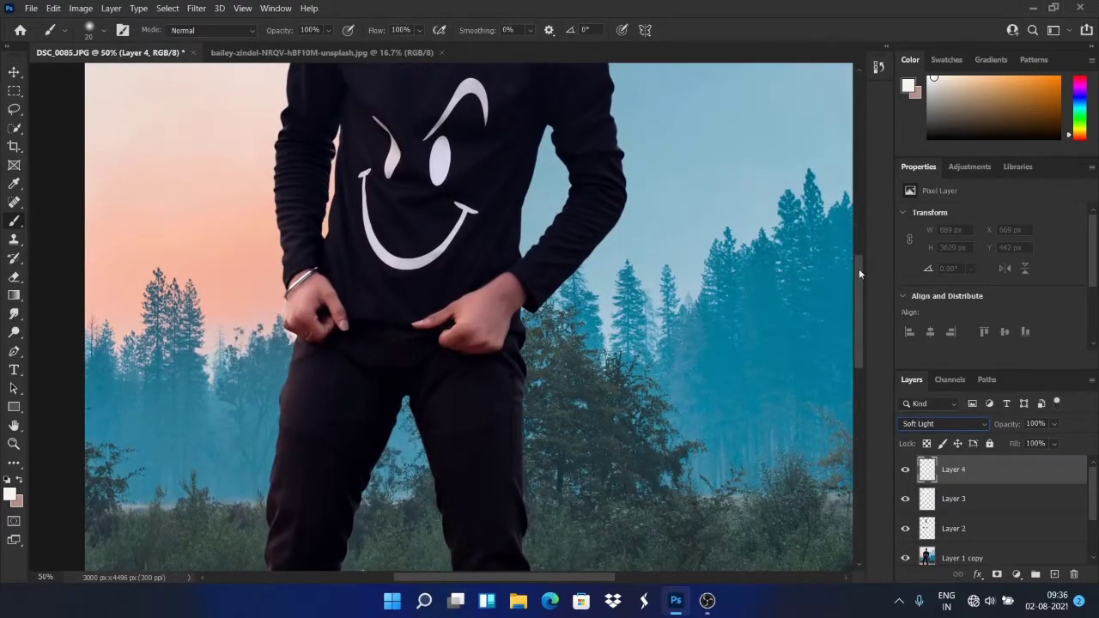
{"action": "left_click_drag", "start_coordinate": [857, 270], "coordinate": [866, 170]}
{"action": "scroll", "coordinate": [616, 244], "scroll_direction": "up", "scroll_amount": 2}
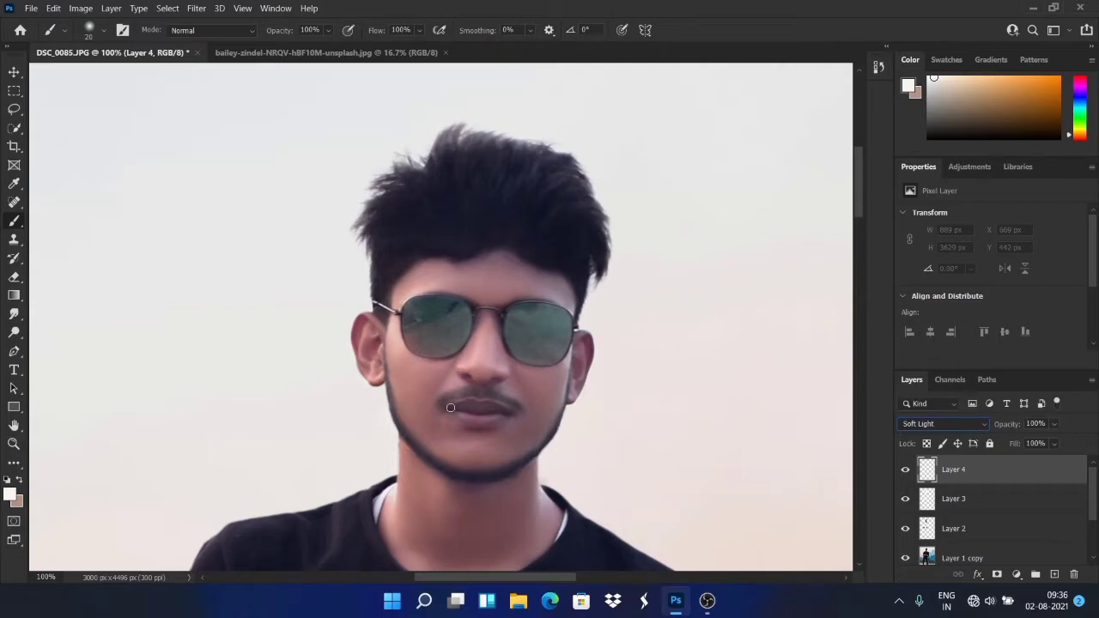
{"action": "mouse_move", "coordinate": [484, 406]}
{"action": "left_mouse_down"}
{"action": "mouse_move", "coordinate": [503, 414]}
{"action": "mouse_move", "coordinate": [464, 421]}
{"action": "mouse_move", "coordinate": [457, 408]}
{"action": "left_mouse_up"}
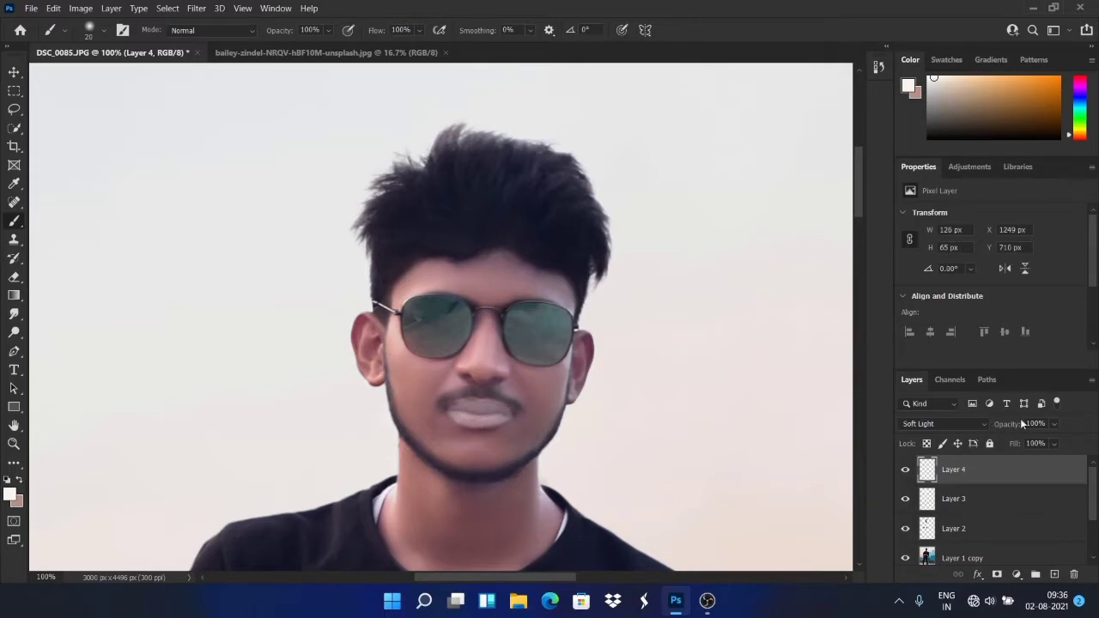
Lower the lip brightening layer to 34% opacity and 66% fill, and compare the lips with the layer hidden and shown.
{"action": "left_click", "coordinate": [1054, 423]}
{"action": "mouse_move", "coordinate": [1049, 438]}
{"action": "left_mouse_down"}
{"action": "mouse_move", "coordinate": [1030, 437]}
{"action": "mouse_move", "coordinate": [1047, 462]}
{"action": "left_mouse_up"}
{"action": "left_click", "coordinate": [1054, 443]}
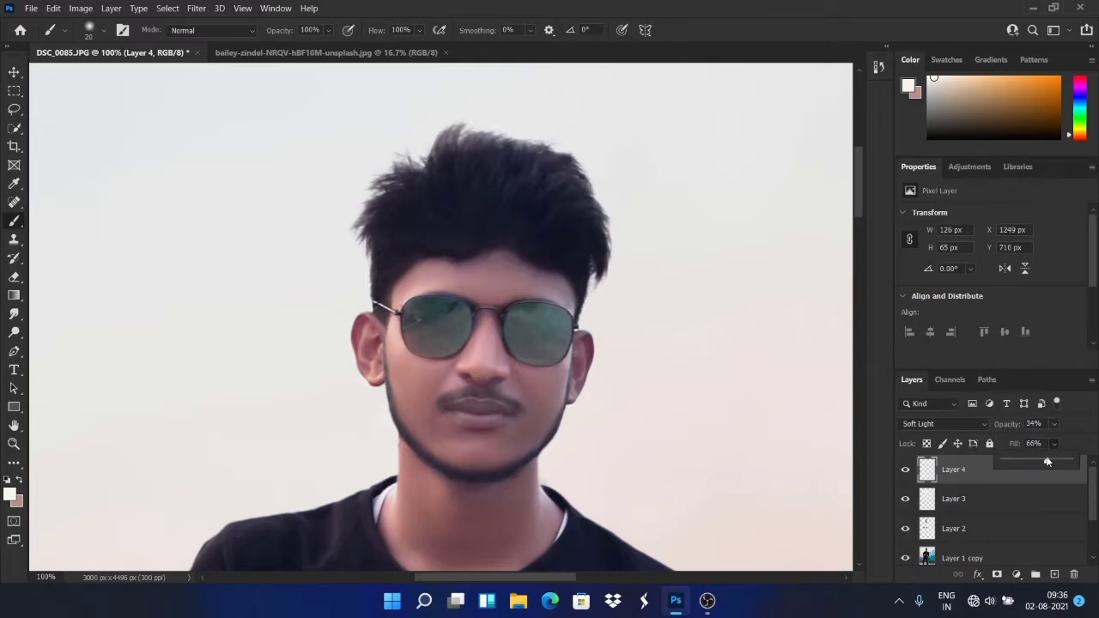
{"action": "left_click", "coordinate": [906, 472]}
{"action": "left_click", "coordinate": [906, 469]}
Add a new empty layer above Layer 4 and set the foreground color to pinkish red ff0048 for the Brush tool.
{"action": "left_click", "coordinate": [1054, 574]}
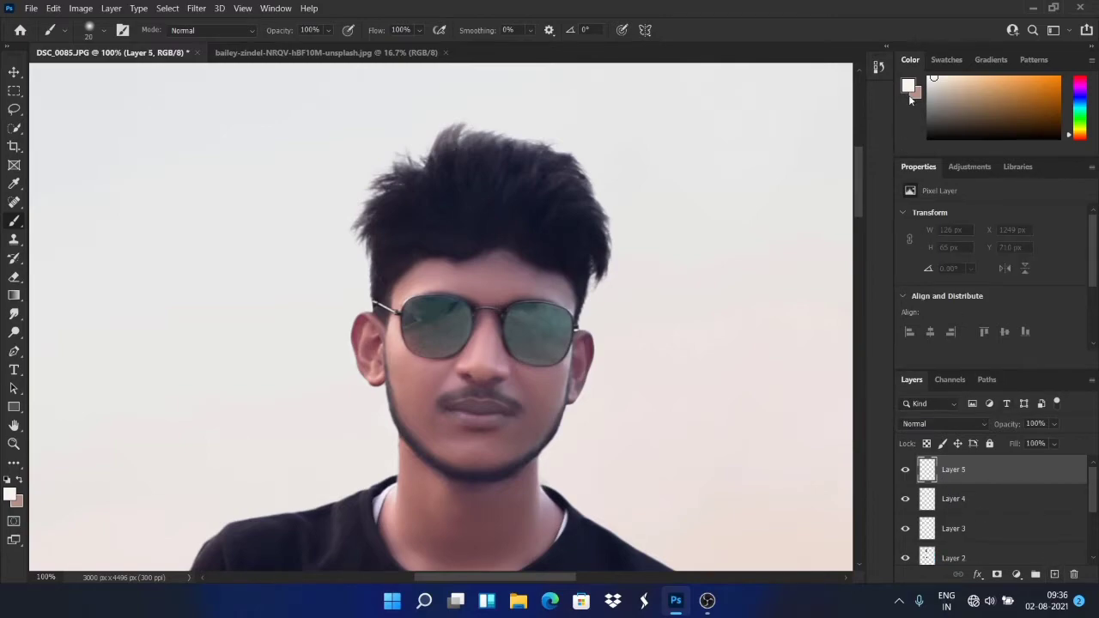
{"action": "left_click", "coordinate": [909, 87]}
{"action": "type", "text": "ff0000"}
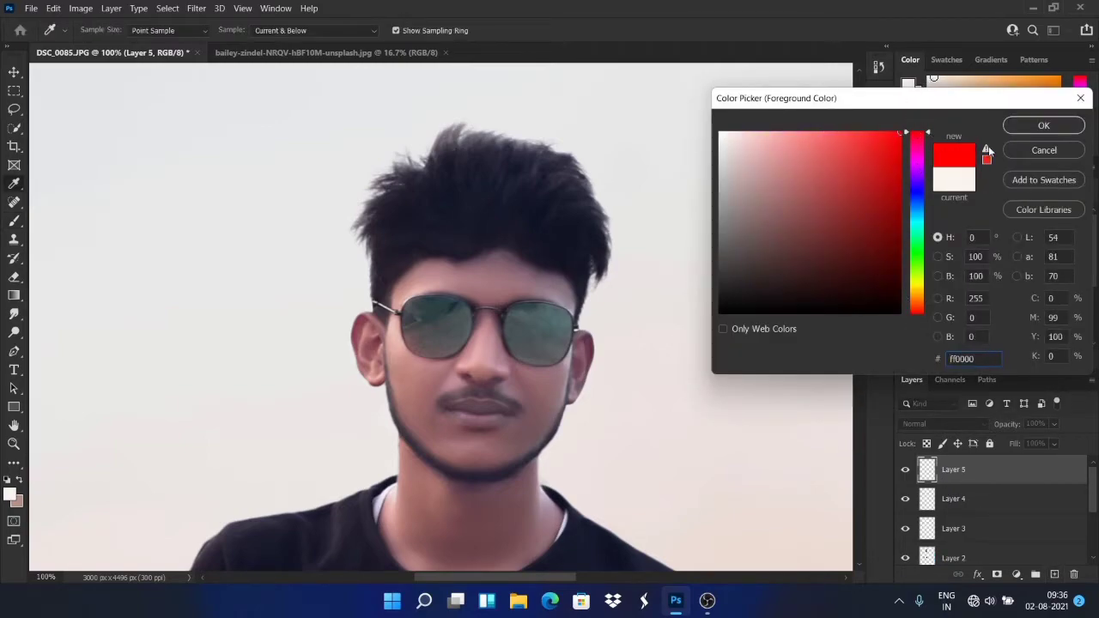
{"action": "left_click_drag", "start_coordinate": [917, 155], "coordinate": [918, 140]}
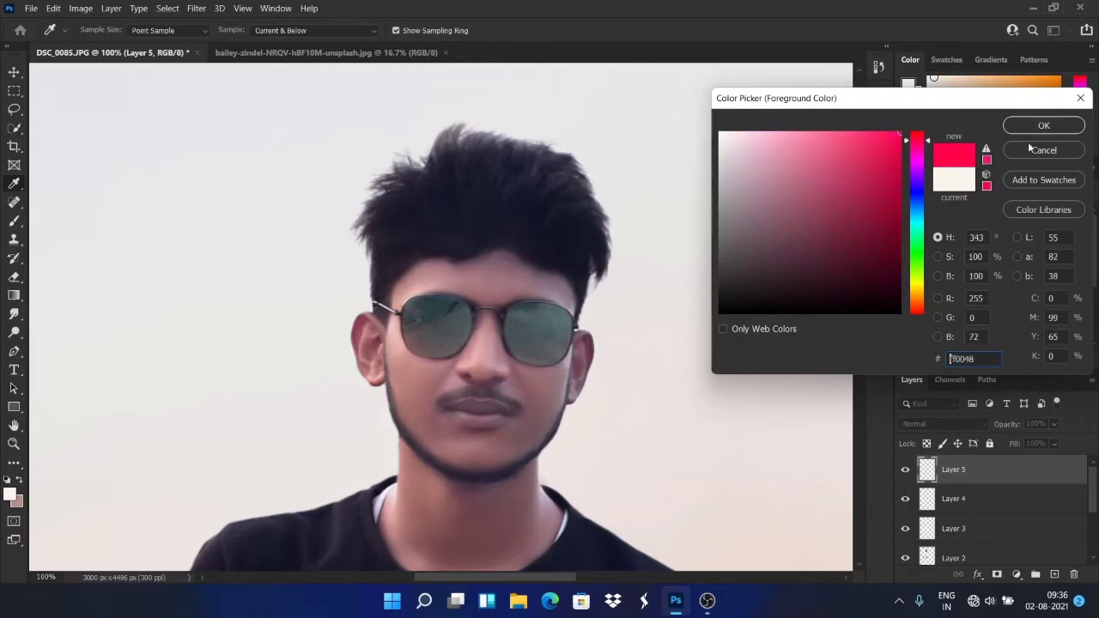
{"action": "left_click", "coordinate": [1042, 127]}
{"action": "key", "text": "b"}
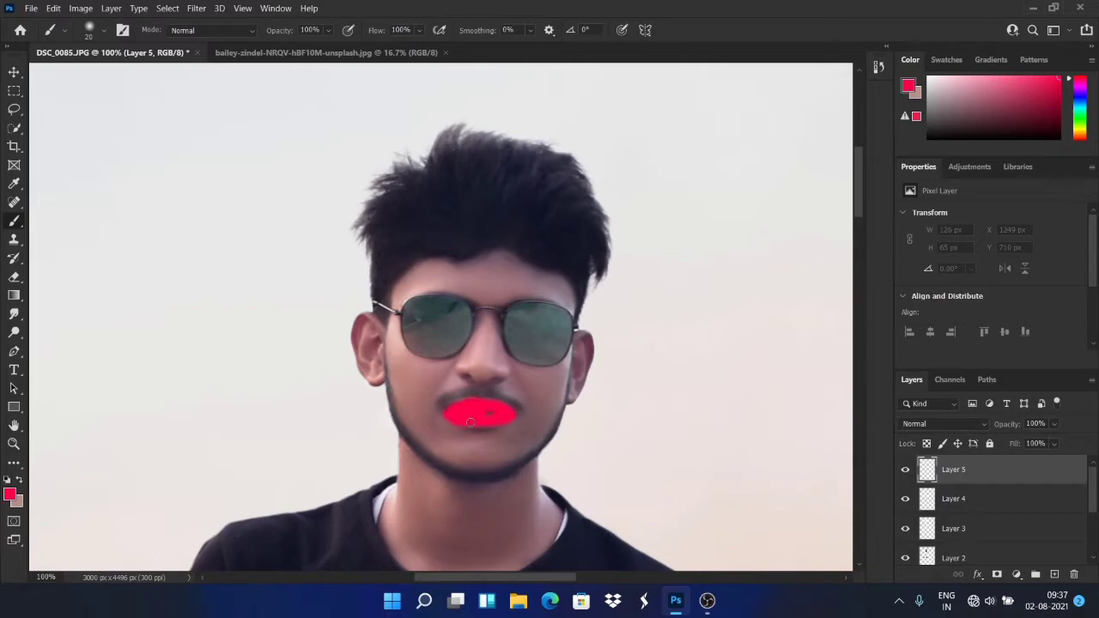
Cover the lips with the pinkish red on Layer 5 and set the layer's blend mode to Soft Light.
{"action": "left_click_drag", "start_coordinate": [505, 411], "coordinate": [509, 412]}
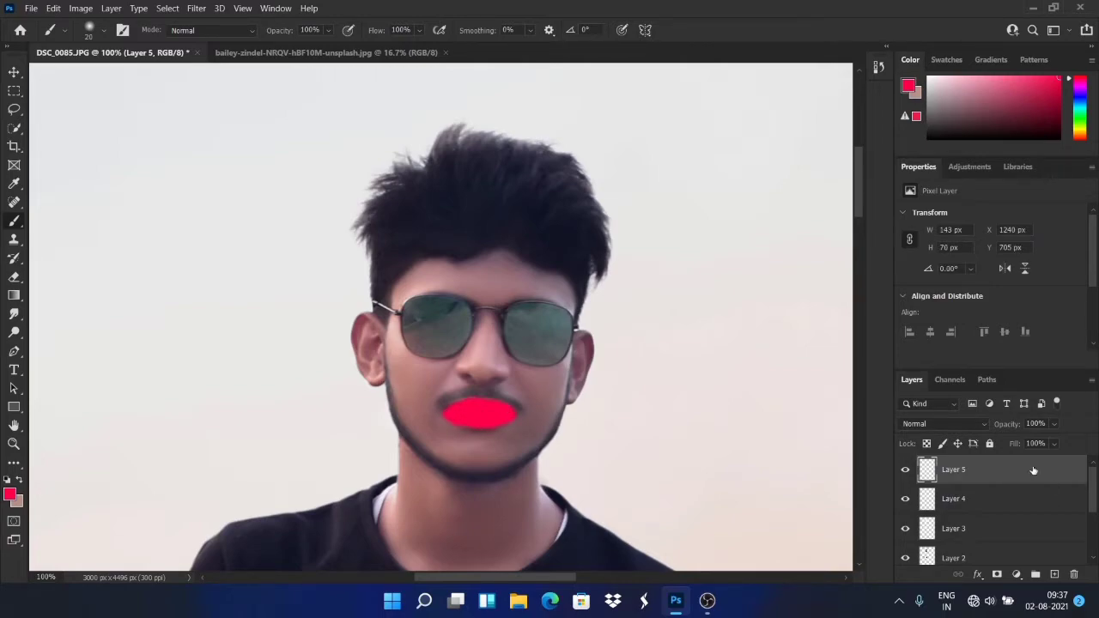
{"action": "left_click", "coordinate": [964, 422]}
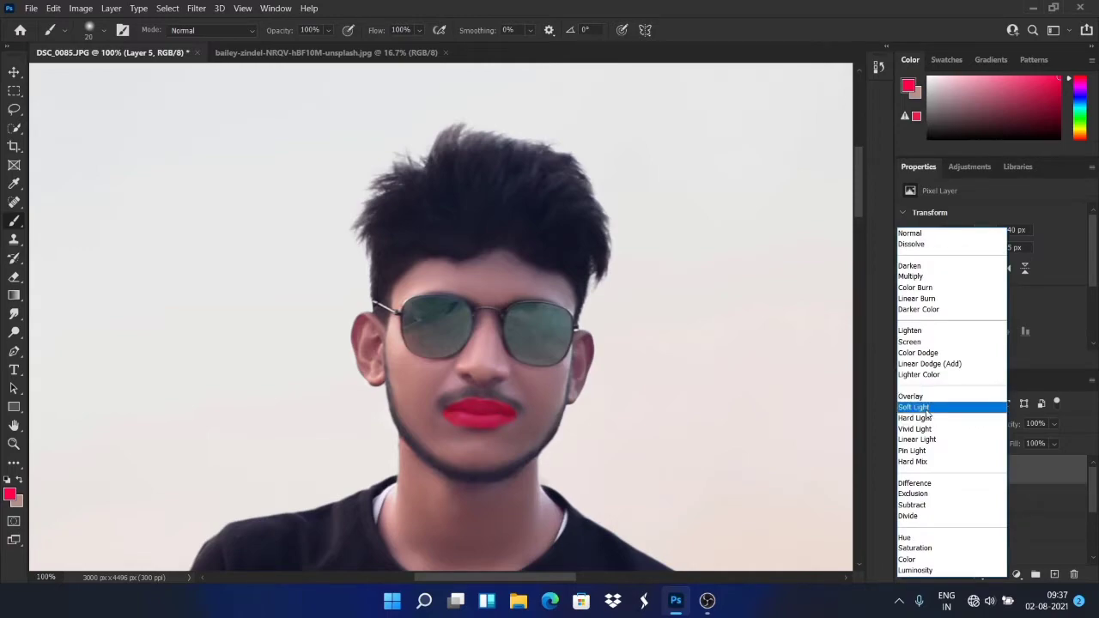
{"action": "left_click", "coordinate": [927, 409]}
Erase the red spill around the lip outline and corners using a small Eraser brush at 100% opacity.
{"action": "key", "text": "ctrl+plus"}
{"action": "key", "text": "ctrl+plus"}
{"action": "key", "text": "ctrl+plus"}
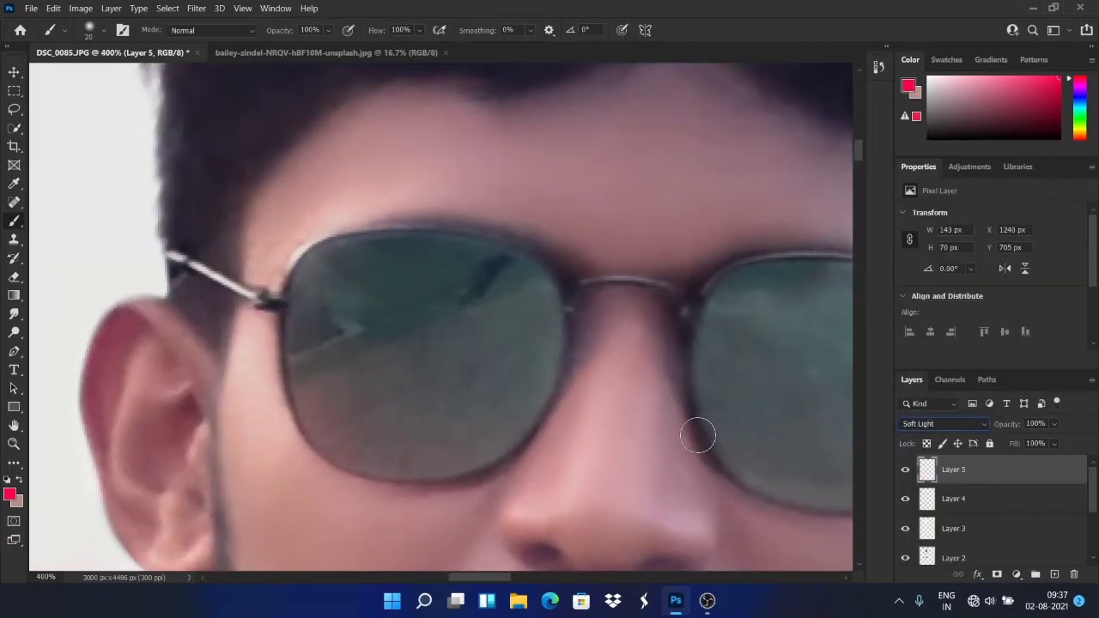
{"action": "left_click_drag", "start_coordinate": [860, 153], "coordinate": [871, 173]}
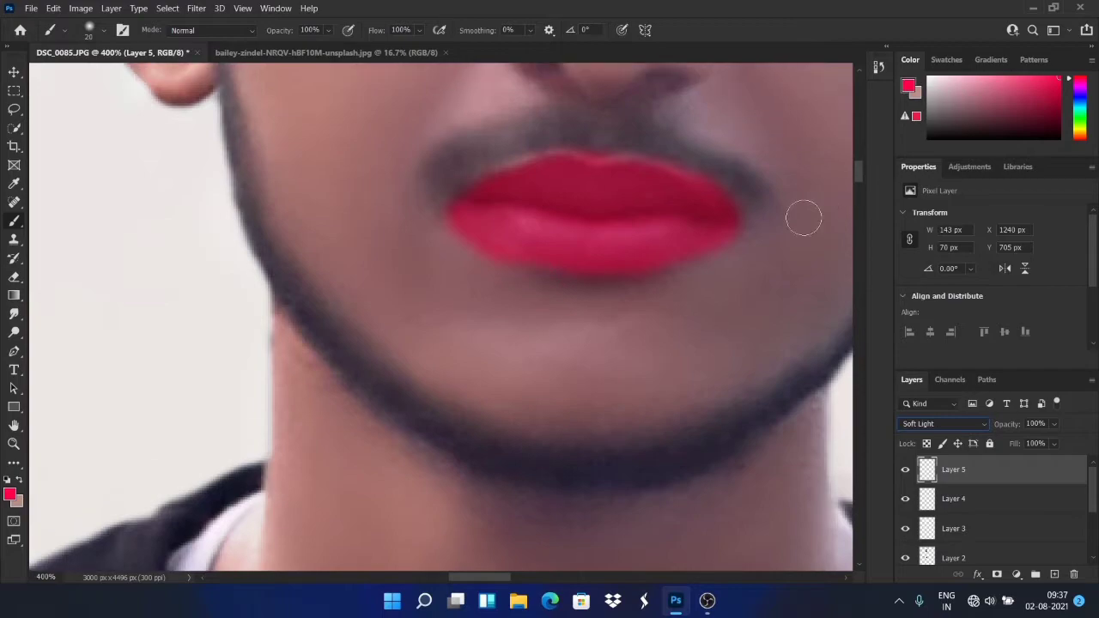
{"action": "left_click", "coordinate": [14, 278]}
{"action": "key", "text": "bracketleft"}
{"action": "key", "text": "bracketleft"}
{"action": "key", "text": "bracketleft"}
{"action": "key", "text": "bracketleft"}
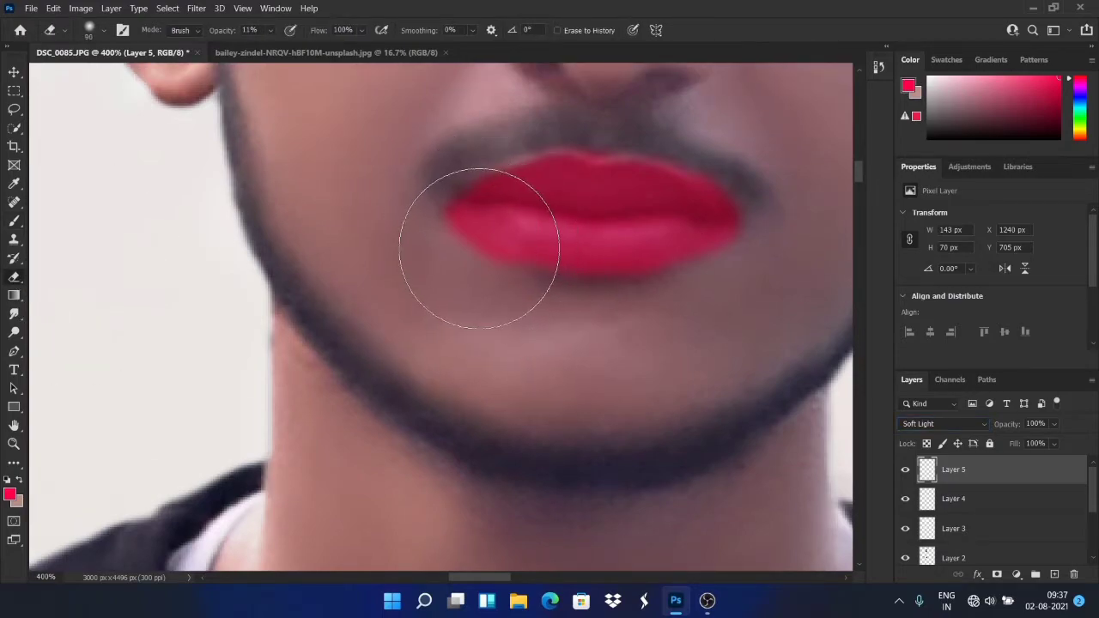
{"action": "key", "text": "bracketleft"}
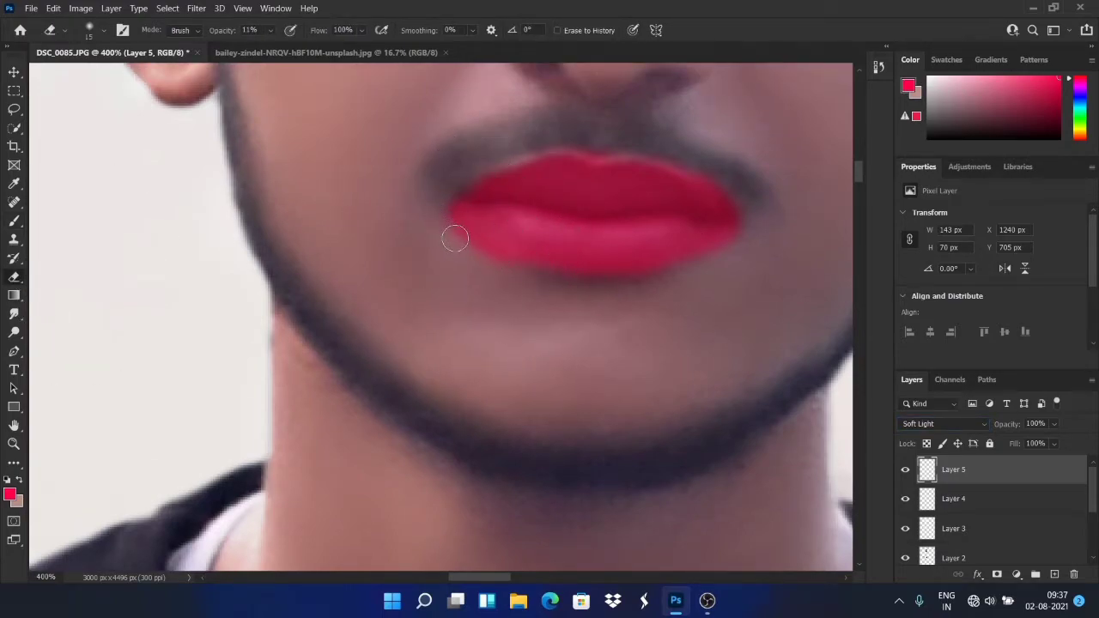
{"action": "key", "text": "bracketleft"}
{"action": "key", "text": "bracketleft"}
{"action": "left_click", "coordinate": [271, 33]}
{"action": "left_click", "coordinate": [432, 210]}
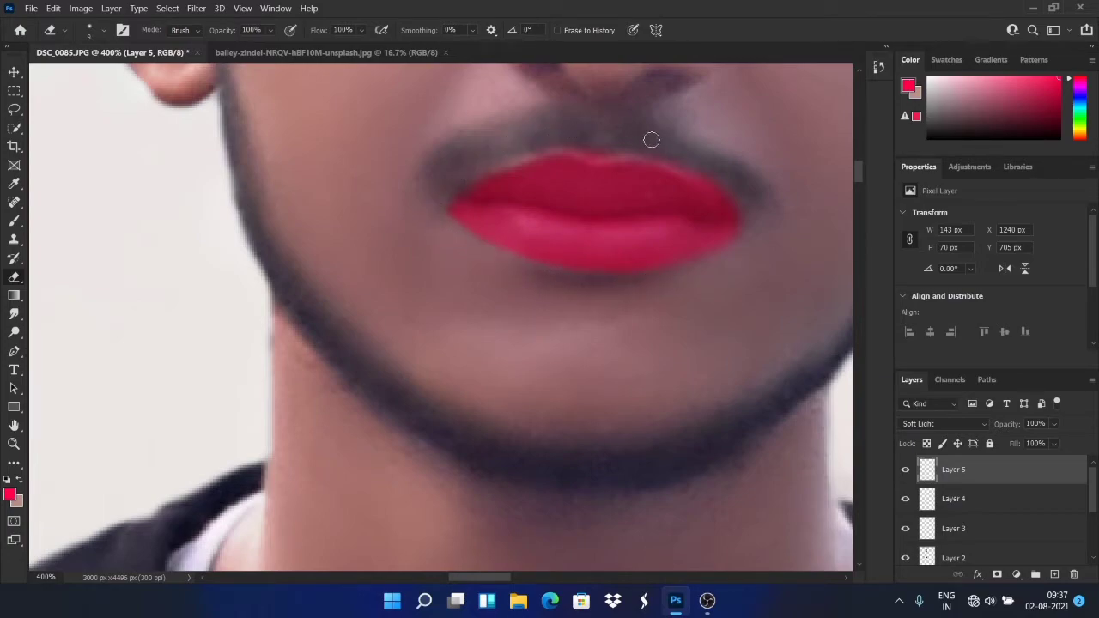
{"action": "left_click_drag", "start_coordinate": [730, 233], "coordinate": [697, 257]}
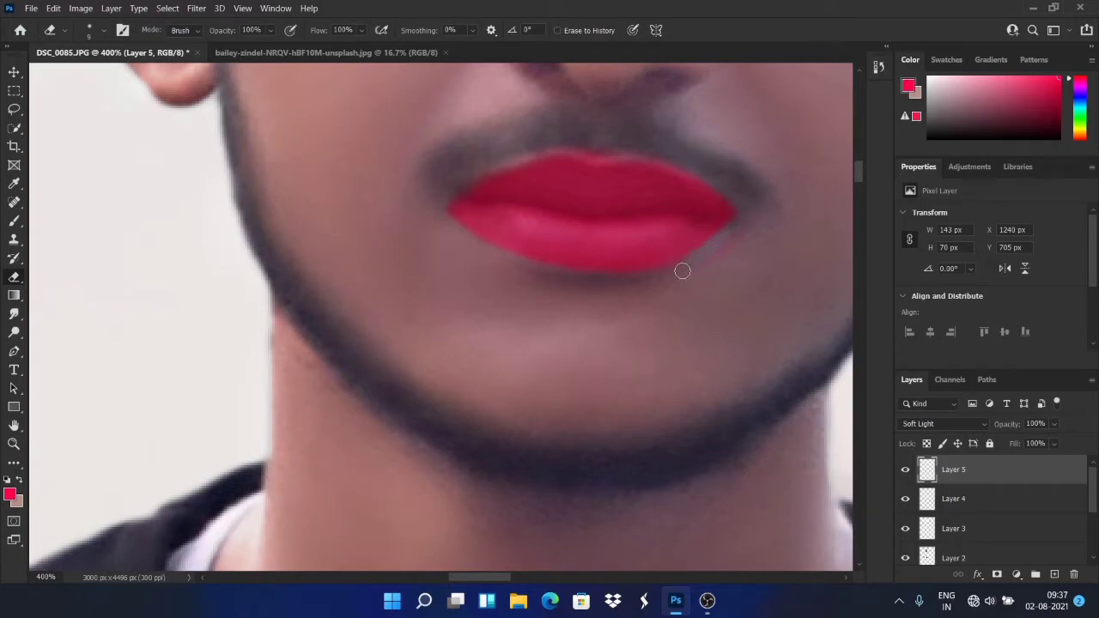
{"action": "left_click_drag", "start_coordinate": [736, 211], "coordinate": [682, 151]}
Lower the red lip layer to 25% opacity and 47% fill, and compare the lips with the layer hidden and shown.
{"action": "key", "text": "ctrl+minus"}
{"action": "key", "text": "ctrl+minus"}
{"action": "key", "text": "ctrl+minus"}
{"action": "key", "text": "ctrl+minus"}
{"action": "key", "text": "ctrl+minus"}
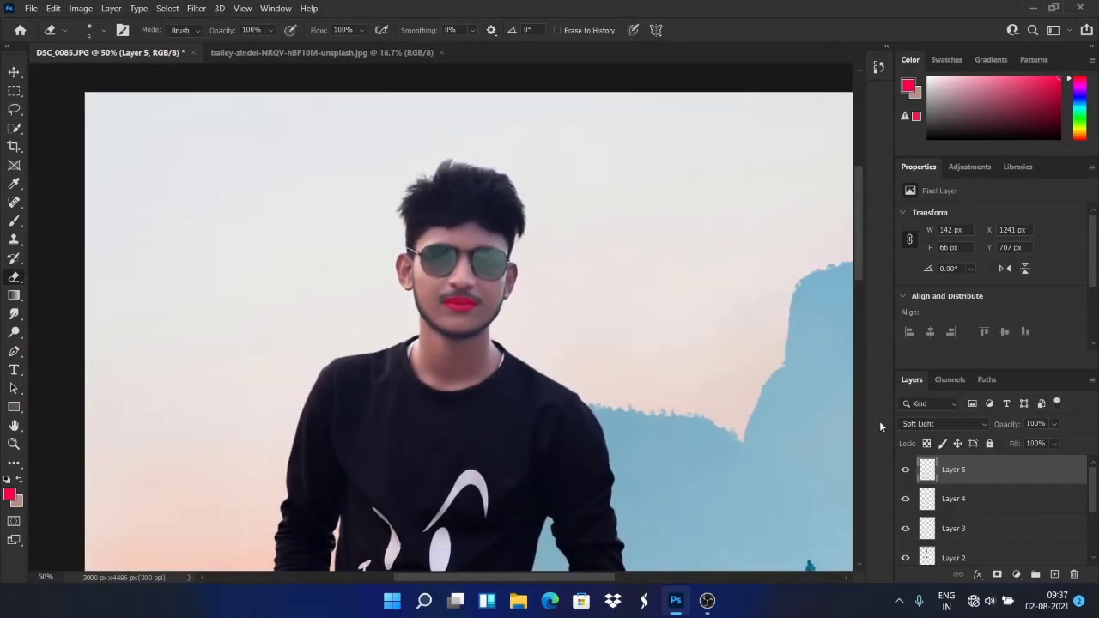
{"action": "left_click", "coordinate": [1054, 443]}
{"action": "left_click_drag", "start_coordinate": [1072, 463], "coordinate": [1050, 464]}
{"action": "left_click", "coordinate": [1055, 425]}
{"action": "left_click", "coordinate": [1056, 424]}
{"action": "left_click", "coordinate": [1054, 444]}
{"action": "left_click_drag", "start_coordinate": [1052, 462], "coordinate": [1050, 462]}
{"action": "left_click", "coordinate": [905, 471]}
{"action": "left_click", "coordinate": [906, 472]}
{"action": "scroll", "coordinate": [831, 396], "scroll_direction": "down", "scroll_amount": 4}
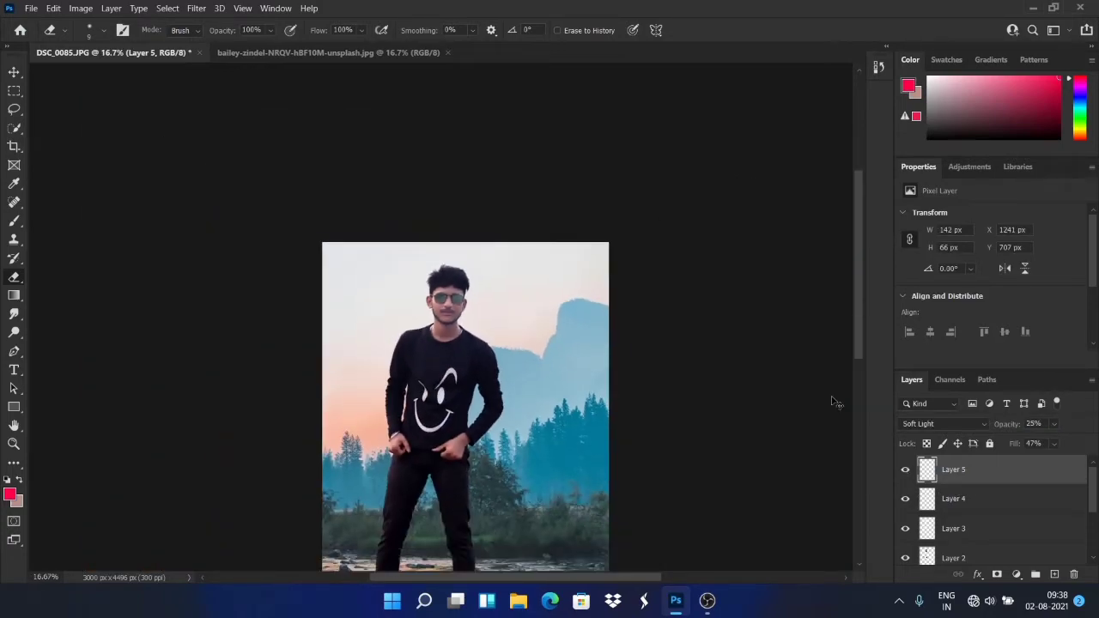
{"action": "scroll", "coordinate": [832, 396], "scroll_direction": "up", "scroll_amount": 1}
{"action": "scroll", "coordinate": [831, 402], "scroll_direction": "down", "scroll_amount": 1}
{"action": "scroll", "coordinate": [831, 402], "scroll_direction": "up", "scroll_amount": 4}
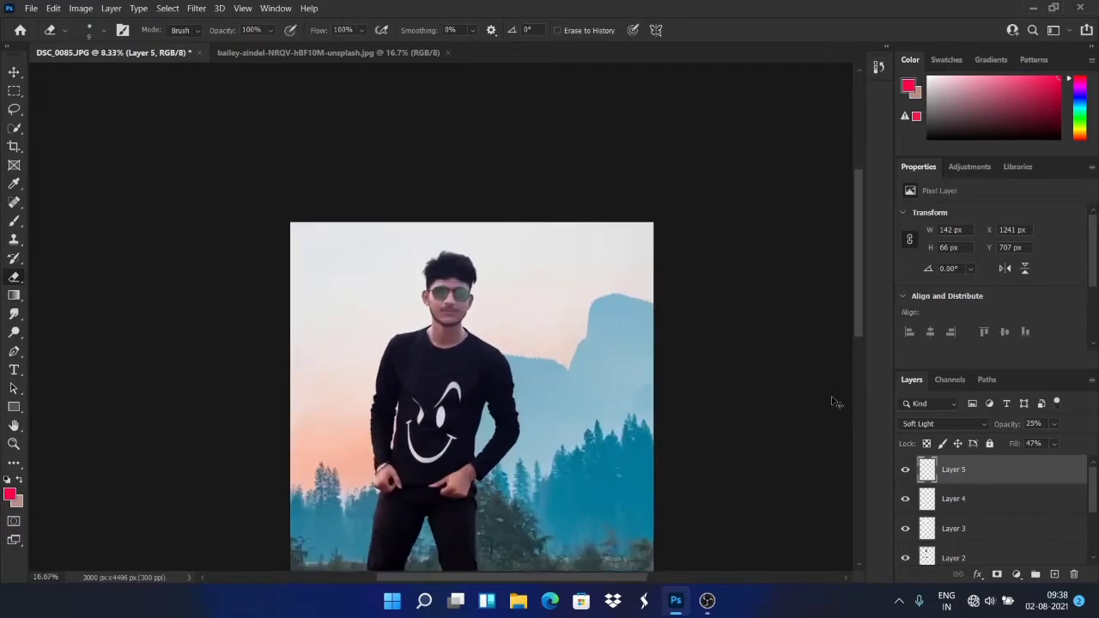
{"action": "scroll", "coordinate": [836, 403], "scroll_direction": "up", "scroll_amount": 3}
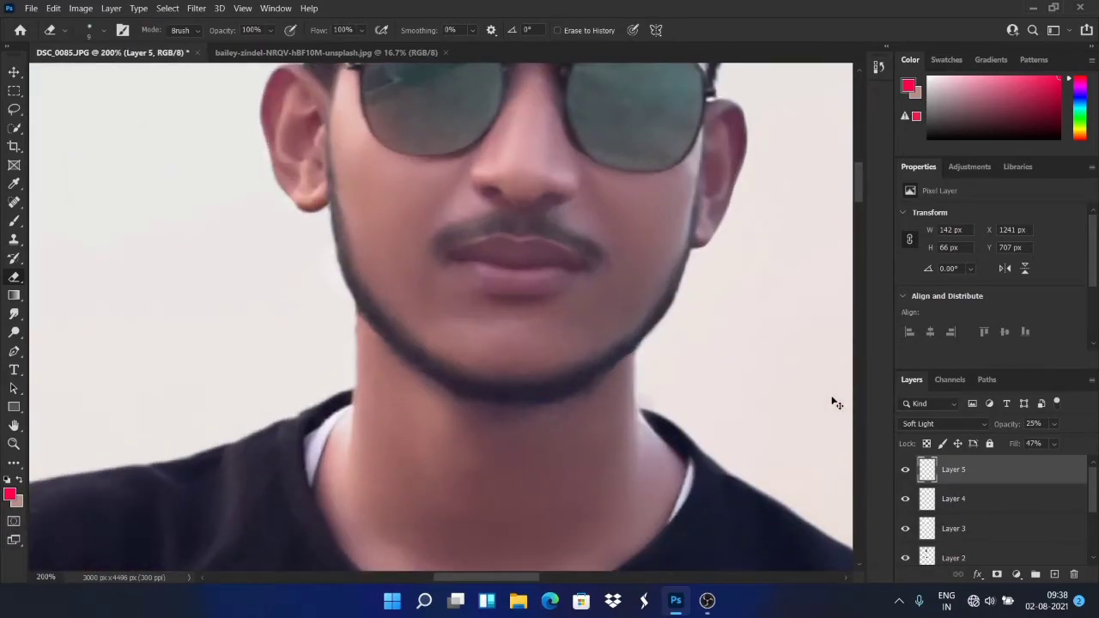
Erase Layer 3's skin brightening over the moustache and beard line with the Eraser at 28% opacity.
{"action": "scroll", "coordinate": [834, 319], "scroll_direction": "up", "scroll_amount": 5}
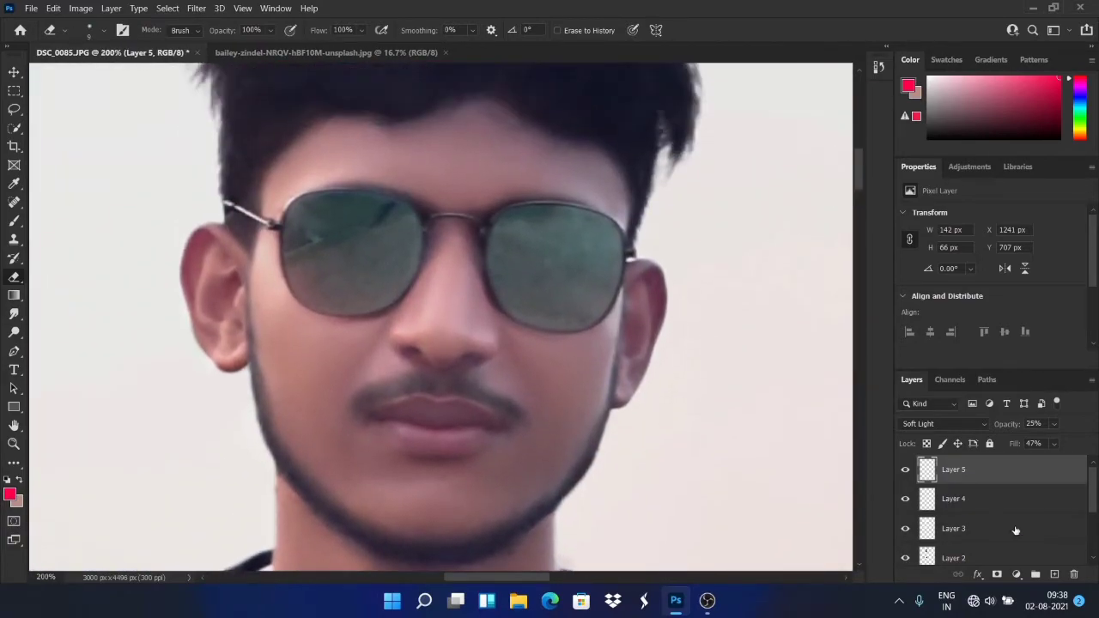
{"action": "left_click", "coordinate": [946, 530]}
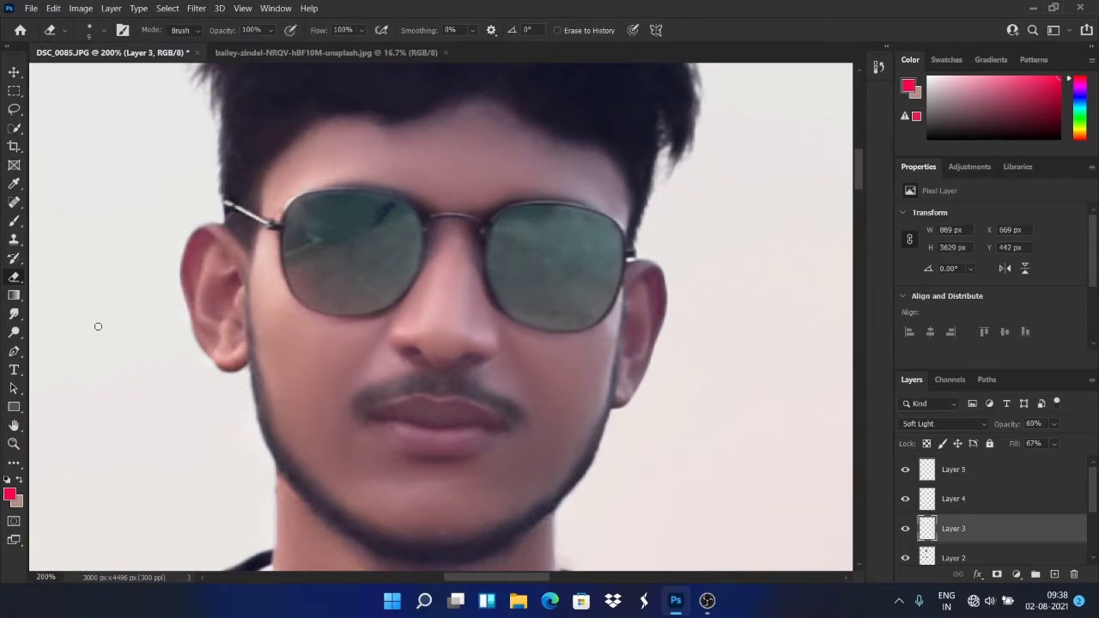
{"action": "left_click_drag", "start_coordinate": [376, 396], "coordinate": [501, 396]}
{"action": "left_click", "coordinate": [267, 30]}
{"action": "left_click", "coordinate": [240, 46]}
{"action": "left_click", "coordinate": [385, 432]}
{"action": "key", "text": "bracketright"}
{"action": "key", "text": "bracketright"}
{"action": "key", "text": "bracketright"}
{"action": "key", "text": "bracketleft"}
{"action": "left_click_drag", "start_coordinate": [408, 382], "coordinate": [382, 393]}
{"action": "left_click_drag", "start_coordinate": [453, 386], "coordinate": [518, 417]}
{"action": "left_click_drag", "start_coordinate": [388, 547], "coordinate": [330, 509]}
{"action": "scroll", "coordinate": [567, 246], "scroll_direction": "up", "scroll_amount": 2}
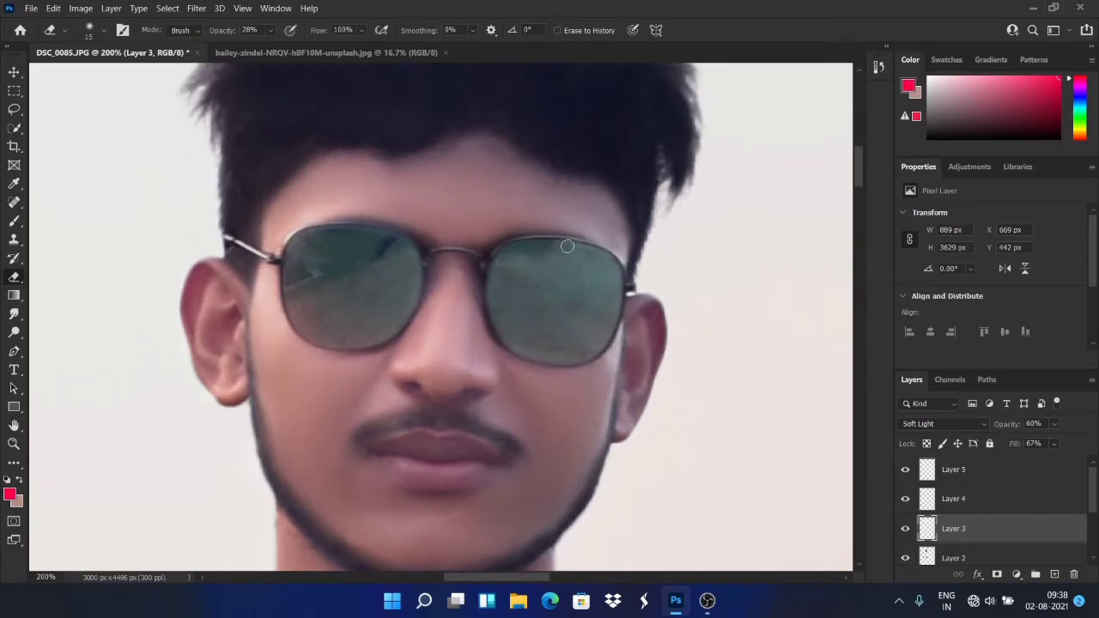
Add a new empty layer above Layer 5 and set the foreground color to blue 0024ff for the Brush tool.
{"action": "left_click", "coordinate": [993, 474]}
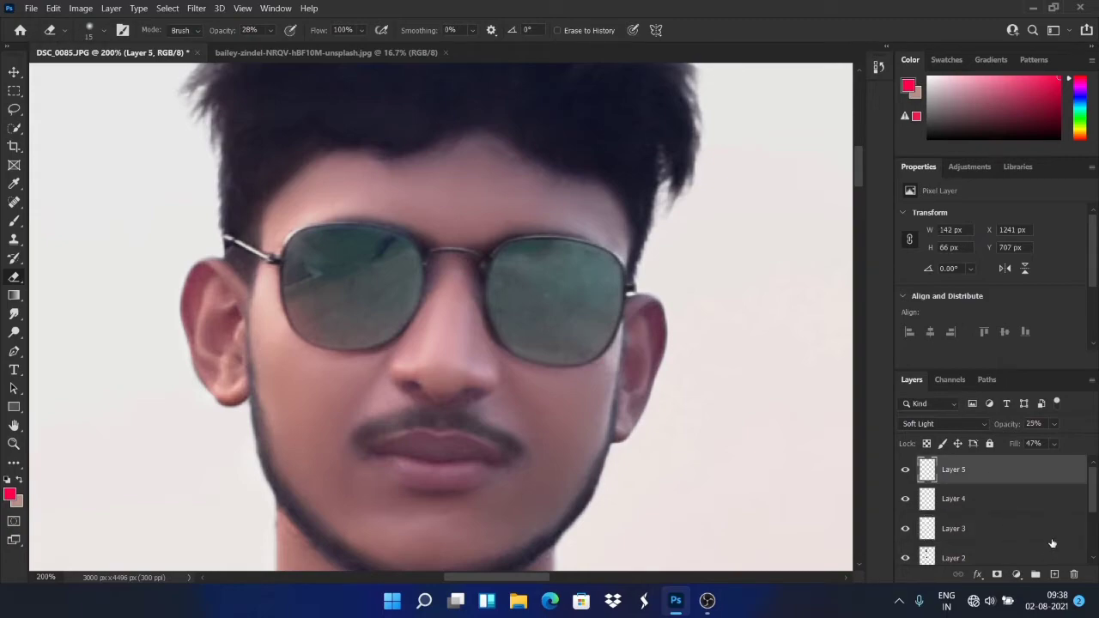
{"action": "left_click", "coordinate": [1056, 575]}
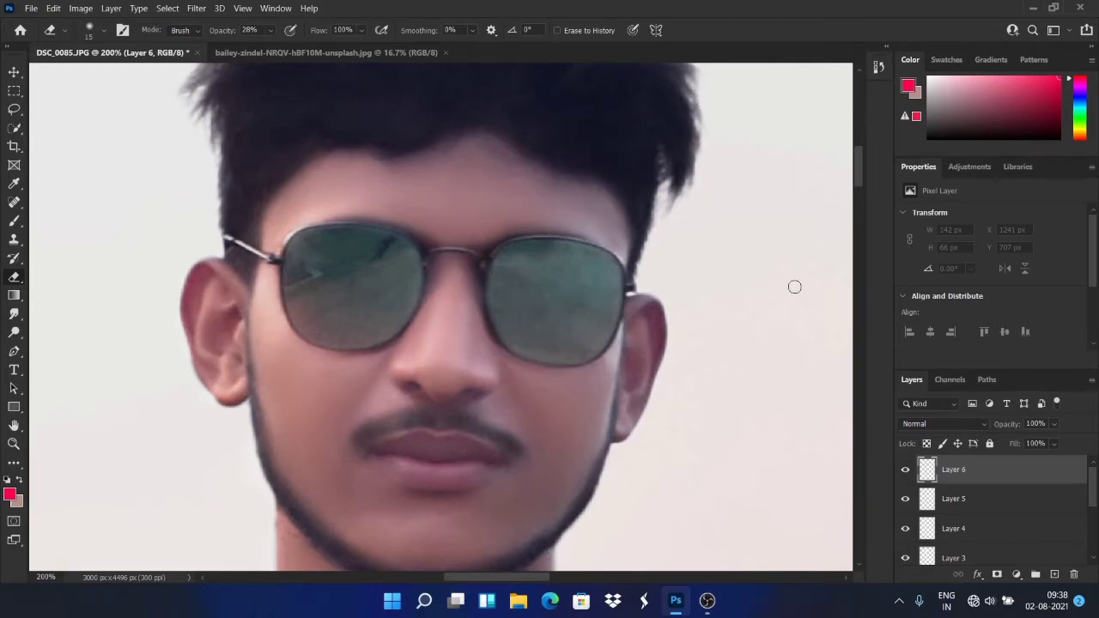
{"action": "left_click", "coordinate": [13, 222]}
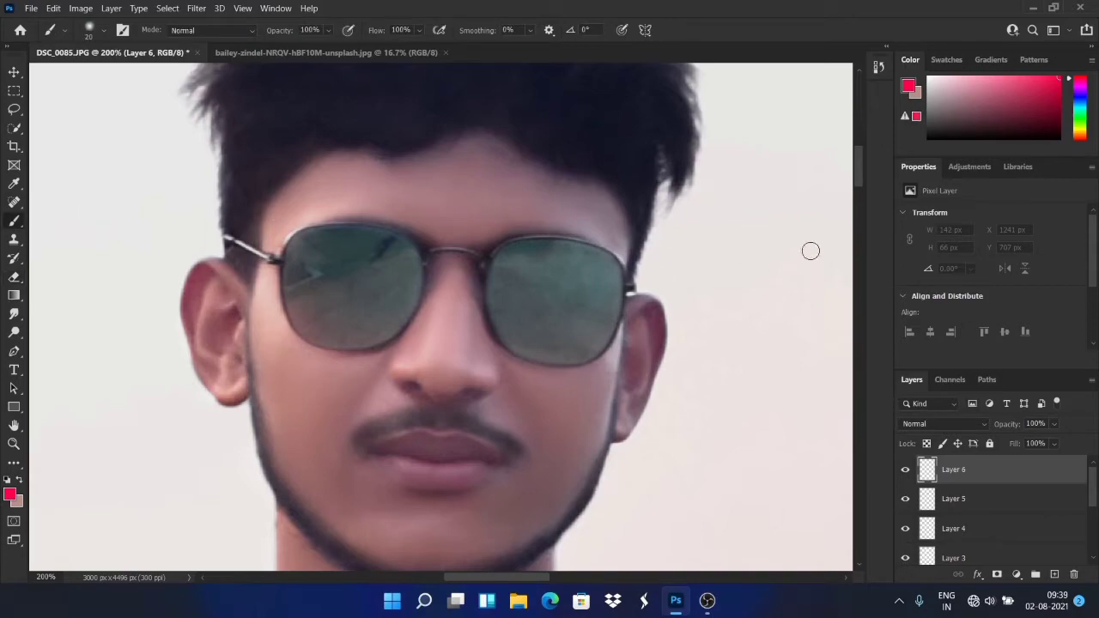
{"action": "left_click", "coordinate": [908, 86]}
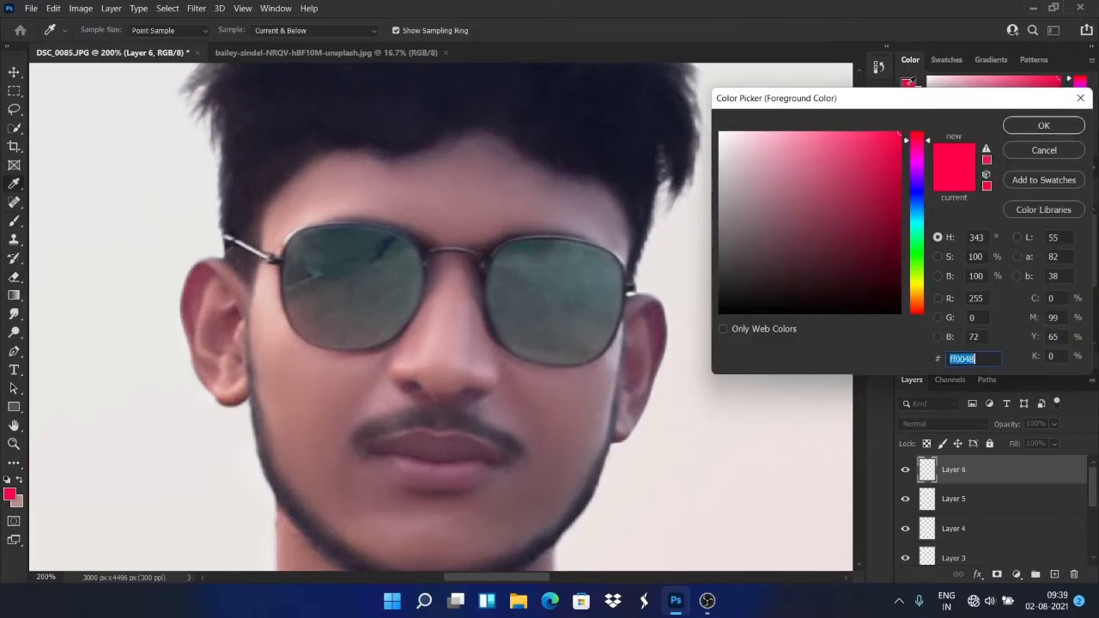
{"action": "left_click", "coordinate": [919, 185]}
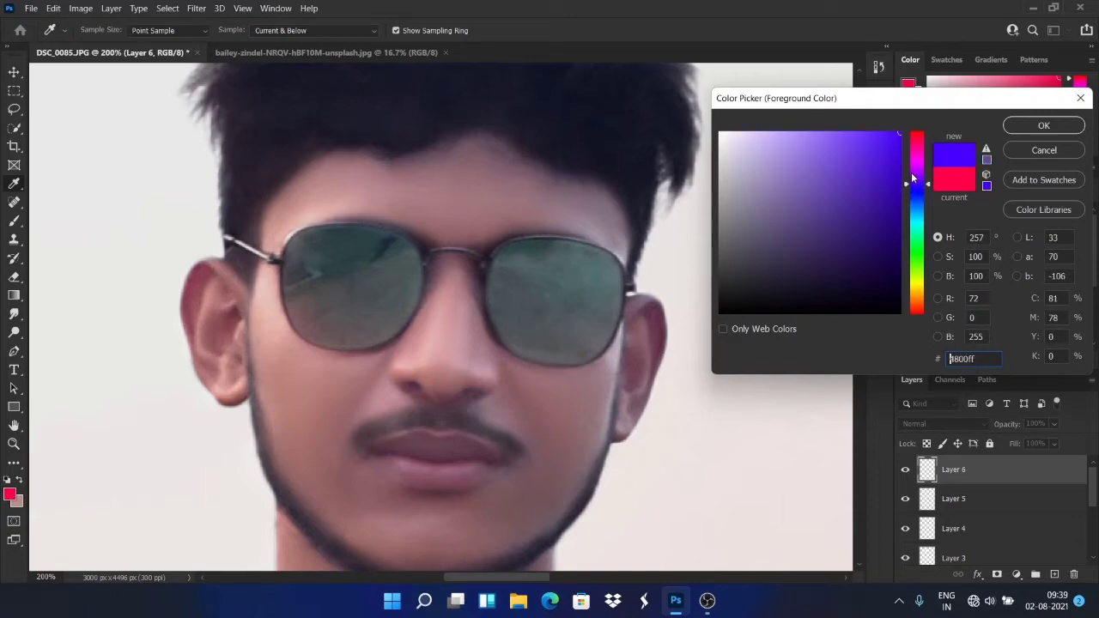
{"action": "left_click", "coordinate": [916, 202]}
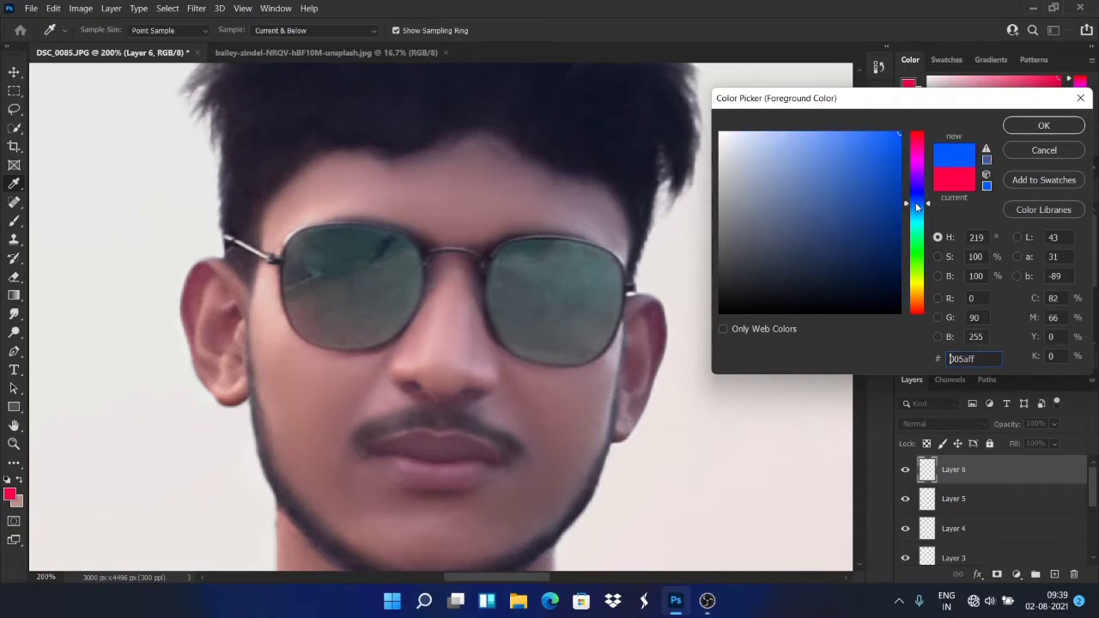
{"action": "left_click", "coordinate": [919, 198]}
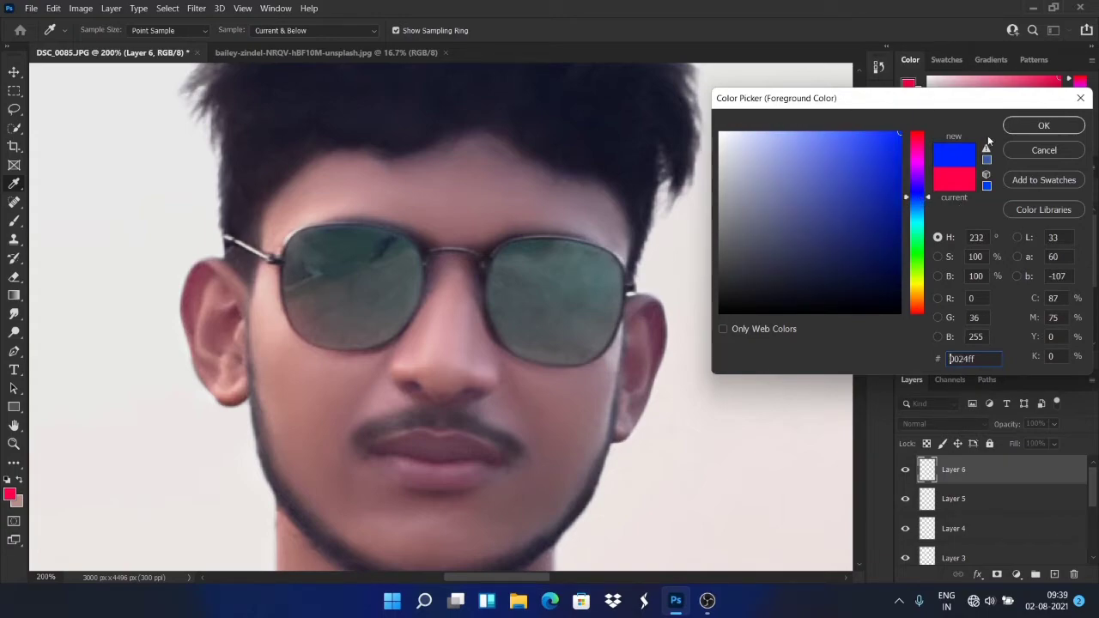
{"action": "left_click", "coordinate": [1023, 127]}
{"action": "key", "text": "b"}
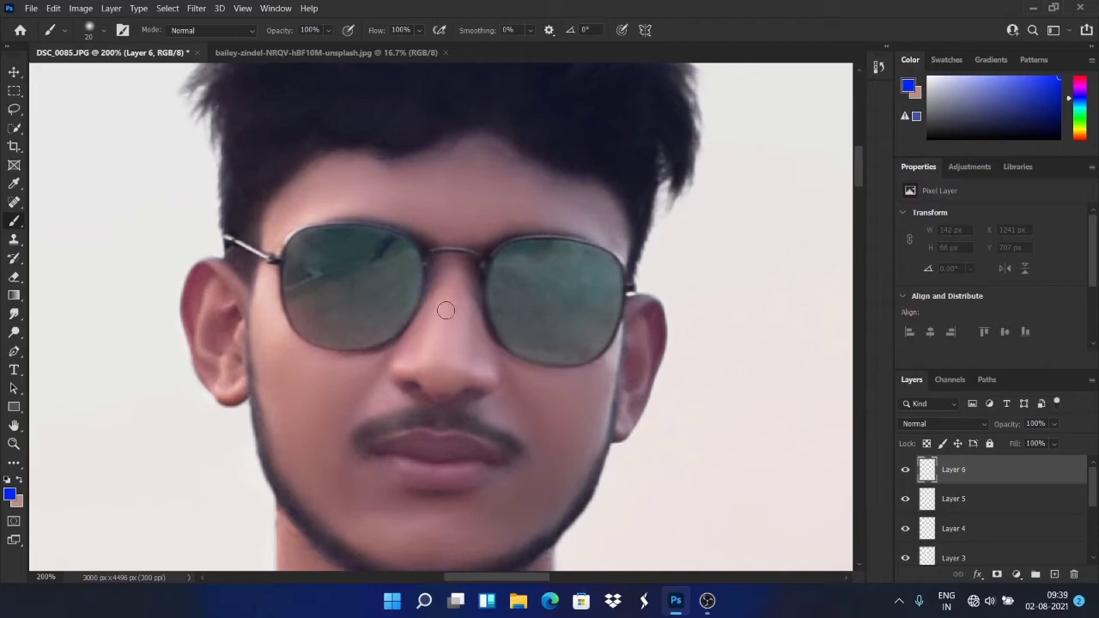
Paint both sunglass lenses completely blue on Layer 6, keeping inside the frames.
{"action": "left_click", "coordinate": [309, 247]}
{"action": "mouse_move", "coordinate": [300, 256]}
{"action": "left_mouse_down"}
{"action": "mouse_move", "coordinate": [296, 308]}
{"action": "mouse_move", "coordinate": [311, 330]}
{"action": "mouse_move", "coordinate": [342, 340]}
{"action": "mouse_move", "coordinate": [400, 316]}
{"action": "mouse_move", "coordinate": [407, 251]}
{"action": "mouse_move", "coordinate": [367, 236]}
{"action": "mouse_move", "coordinate": [300, 246]}
{"action": "mouse_move", "coordinate": [312, 318]}
{"action": "mouse_move", "coordinate": [314, 252]}
{"action": "mouse_move", "coordinate": [339, 260]}
{"action": "mouse_move", "coordinate": [317, 284]}
{"action": "mouse_move", "coordinate": [322, 319]}
{"action": "mouse_move", "coordinate": [344, 318]}
{"action": "mouse_move", "coordinate": [341, 285]}
{"action": "mouse_move", "coordinate": [364, 248]}
{"action": "mouse_move", "coordinate": [329, 287]}
{"action": "mouse_move", "coordinate": [390, 250]}
{"action": "mouse_move", "coordinate": [385, 288]}
{"action": "mouse_move", "coordinate": [380, 279]}
{"action": "mouse_move", "coordinate": [389, 273]}
{"action": "mouse_move", "coordinate": [398, 301]}
{"action": "mouse_move", "coordinate": [369, 317]}
{"action": "mouse_move", "coordinate": [366, 297]}
{"action": "mouse_move", "coordinate": [352, 320]}
{"action": "mouse_move", "coordinate": [369, 321]}
{"action": "left_mouse_up"}
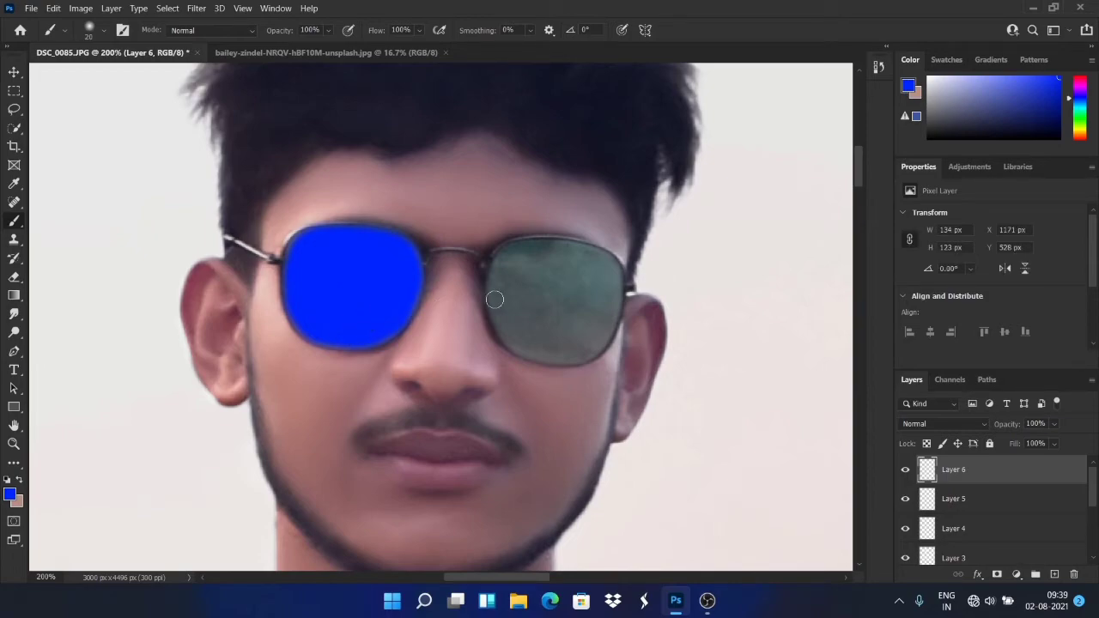
{"action": "mouse_move", "coordinate": [509, 266]}
{"action": "left_mouse_down"}
{"action": "mouse_move", "coordinate": [496, 277]}
{"action": "mouse_move", "coordinate": [511, 342]}
{"action": "mouse_move", "coordinate": [576, 353]}
{"action": "mouse_move", "coordinate": [599, 338]}
{"action": "mouse_move", "coordinate": [615, 273]}
{"action": "mouse_move", "coordinate": [603, 264]}
{"action": "mouse_move", "coordinate": [510, 255]}
{"action": "mouse_move", "coordinate": [516, 282]}
{"action": "mouse_move", "coordinate": [501, 297]}
{"action": "mouse_move", "coordinate": [509, 263]}
{"action": "left_mouse_up"}
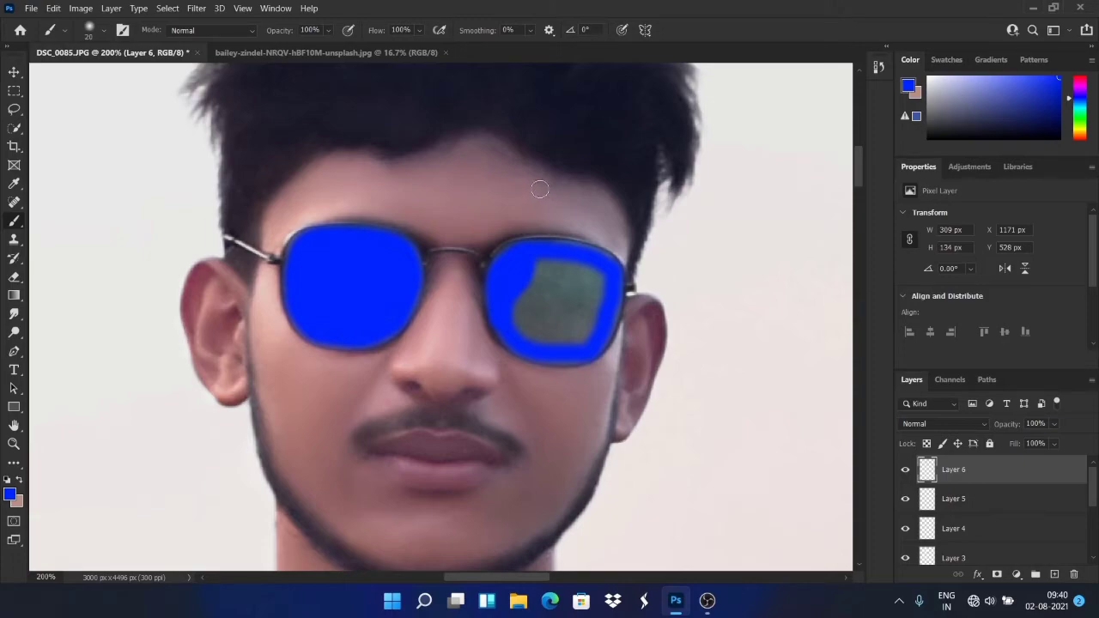
{"action": "mouse_move", "coordinate": [521, 292]}
{"action": "left_mouse_down"}
{"action": "mouse_move", "coordinate": [526, 337]}
{"action": "mouse_move", "coordinate": [524, 323]}
{"action": "mouse_move", "coordinate": [545, 341]}
{"action": "mouse_move", "coordinate": [582, 339]}
{"action": "mouse_move", "coordinate": [602, 284]}
{"action": "mouse_move", "coordinate": [597, 327]}
{"action": "mouse_move", "coordinate": [601, 283]}
{"action": "mouse_move", "coordinate": [540, 261]}
{"action": "mouse_move", "coordinate": [613, 275]}
{"action": "mouse_move", "coordinate": [559, 263]}
{"action": "mouse_move", "coordinate": [588, 257]}
{"action": "mouse_move", "coordinate": [602, 263]}
{"action": "mouse_move", "coordinate": [541, 275]}
{"action": "left_mouse_up"}
{"action": "mouse_move", "coordinate": [541, 288]}
{"action": "left_mouse_down"}
{"action": "mouse_move", "coordinate": [523, 317]}
{"action": "mouse_move", "coordinate": [559, 289]}
{"action": "left_mouse_up"}
{"action": "left_click", "coordinate": [584, 288]}
{"action": "mouse_move", "coordinate": [573, 293]}
{"action": "left_mouse_down"}
{"action": "mouse_move", "coordinate": [574, 321]}
{"action": "mouse_move", "coordinate": [545, 309]}
{"action": "left_mouse_up"}
{"action": "mouse_move", "coordinate": [545, 348]}
{"action": "left_mouse_down"}
{"action": "mouse_move", "coordinate": [592, 346]}
{"action": "mouse_move", "coordinate": [610, 322]}
{"action": "mouse_move", "coordinate": [614, 281]}
{"action": "left_mouse_up"}
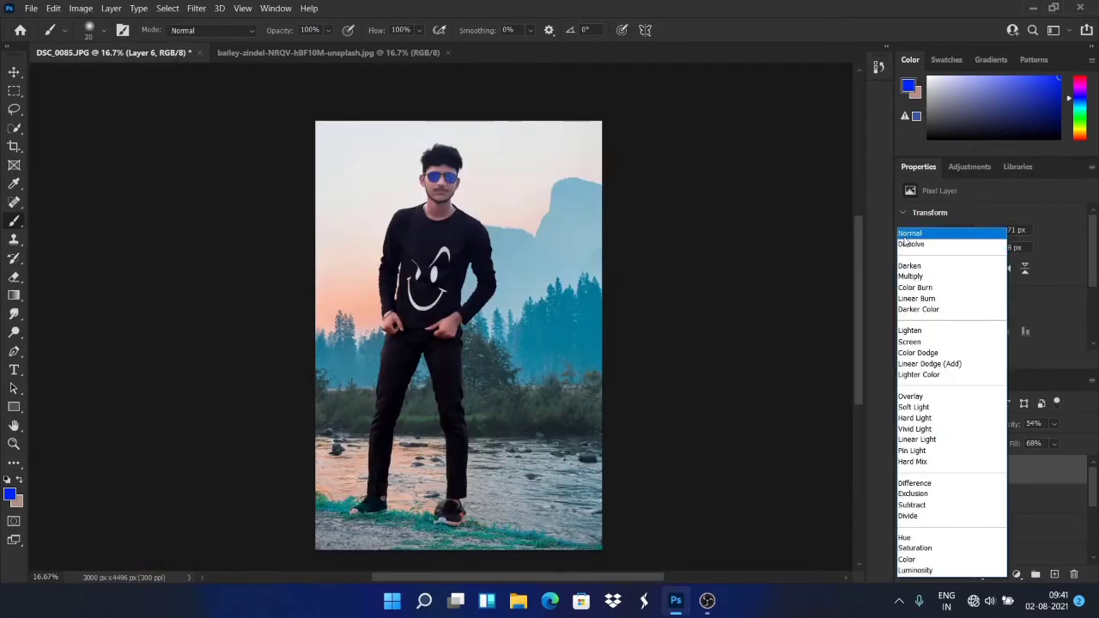
Try the Vivid Light and Color blend modes on the blue lens layer and raise its opacity to 82%.
{"action": "key", "text": "Escape"}
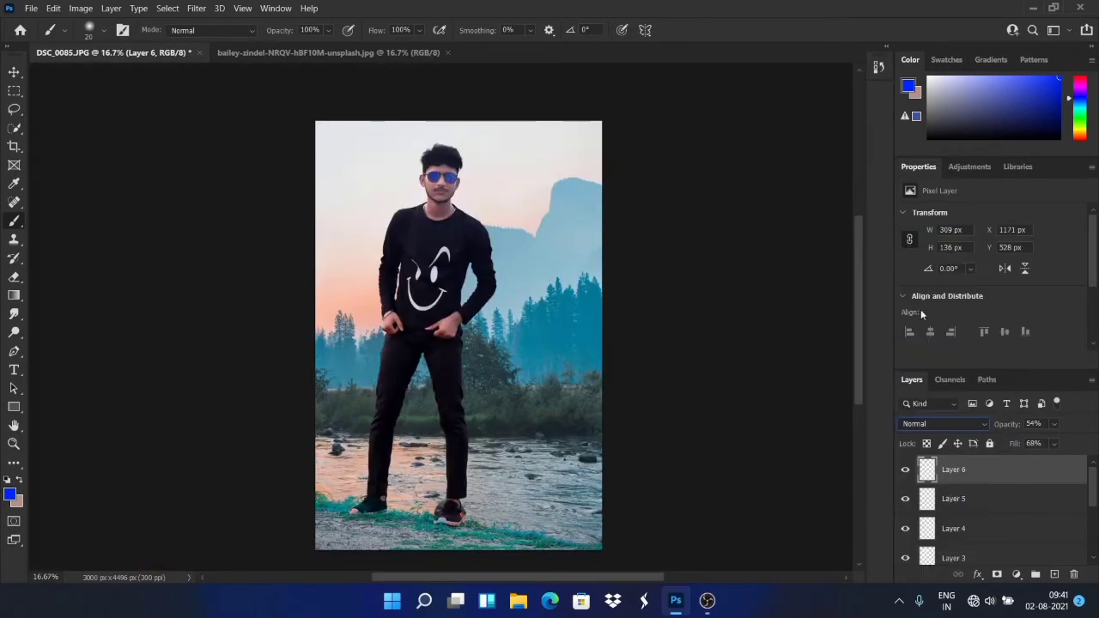
{"action": "left_click", "coordinate": [945, 423]}
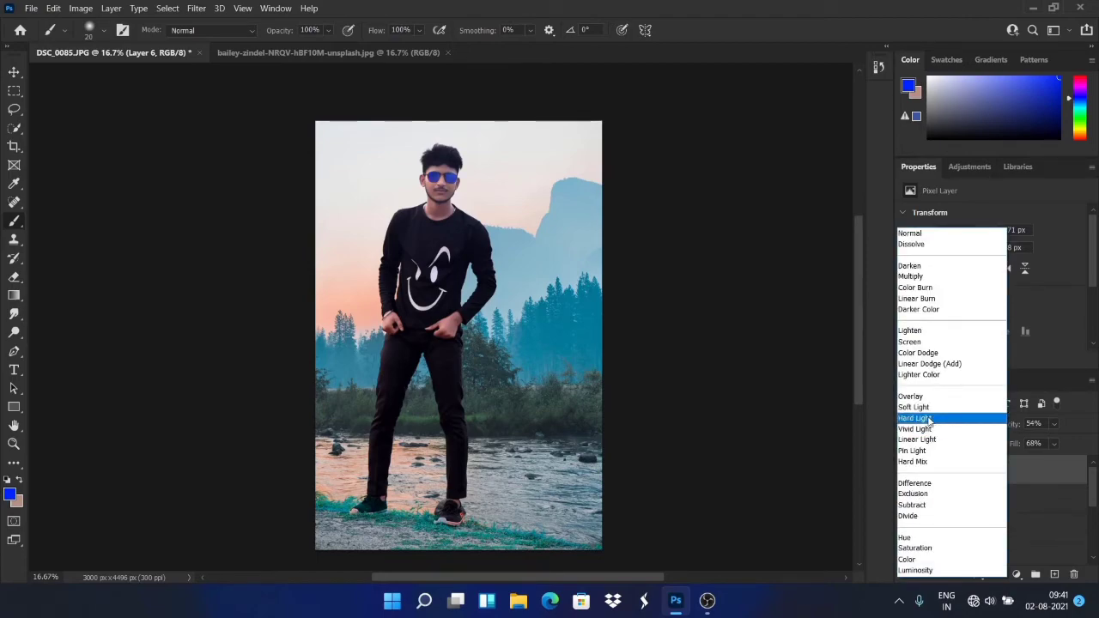
{"action": "left_click", "coordinate": [930, 428]}
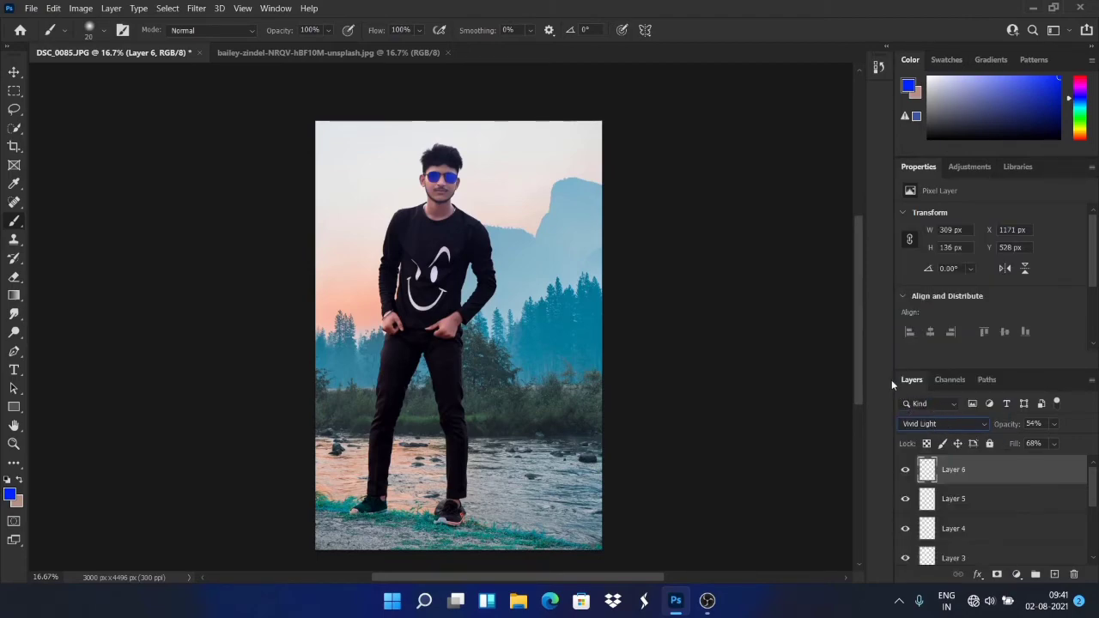
{"action": "left_click", "coordinate": [933, 424]}
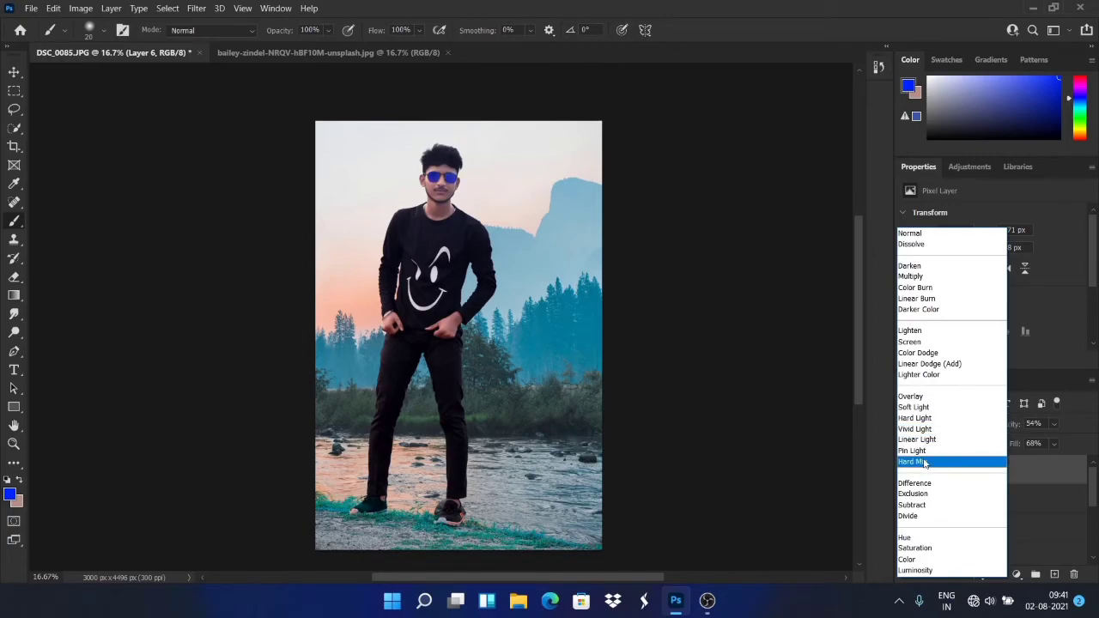
{"action": "left_click", "coordinate": [917, 559]}
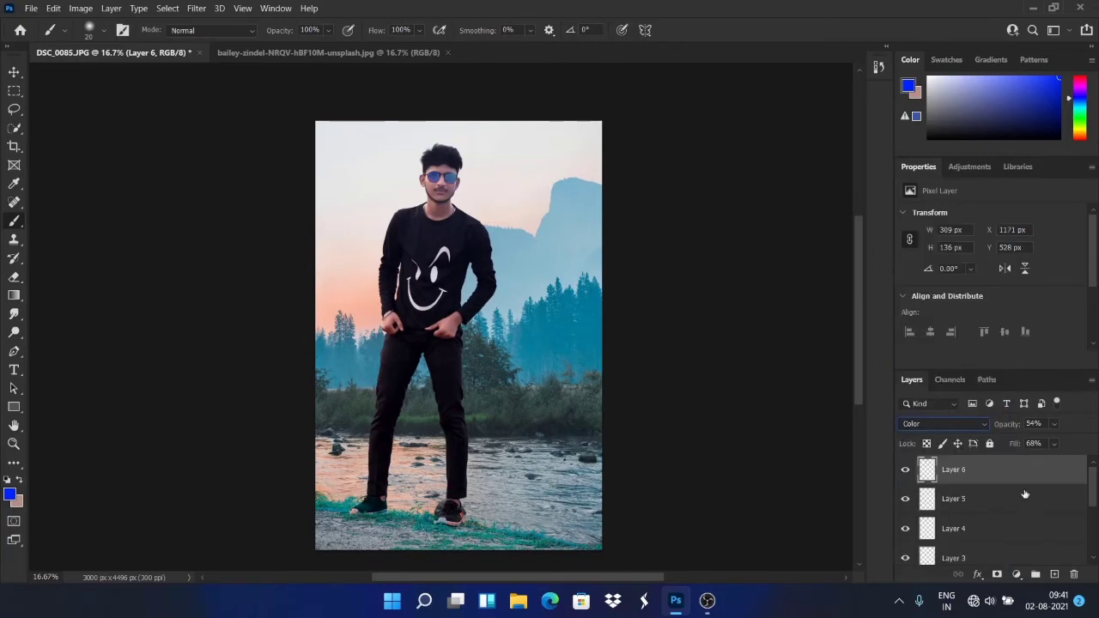
{"action": "mouse_move", "coordinate": [1065, 441]}
{"action": "left_mouse_down"}
{"action": "mouse_move", "coordinate": [1084, 443]}
{"action": "mouse_move", "coordinate": [1074, 444]}
{"action": "left_mouse_up"}
Set the blue lens layer to Overlay at 60% opacity and compare the lenses with the layer hidden and shown.
{"action": "left_click", "coordinate": [954, 423]}
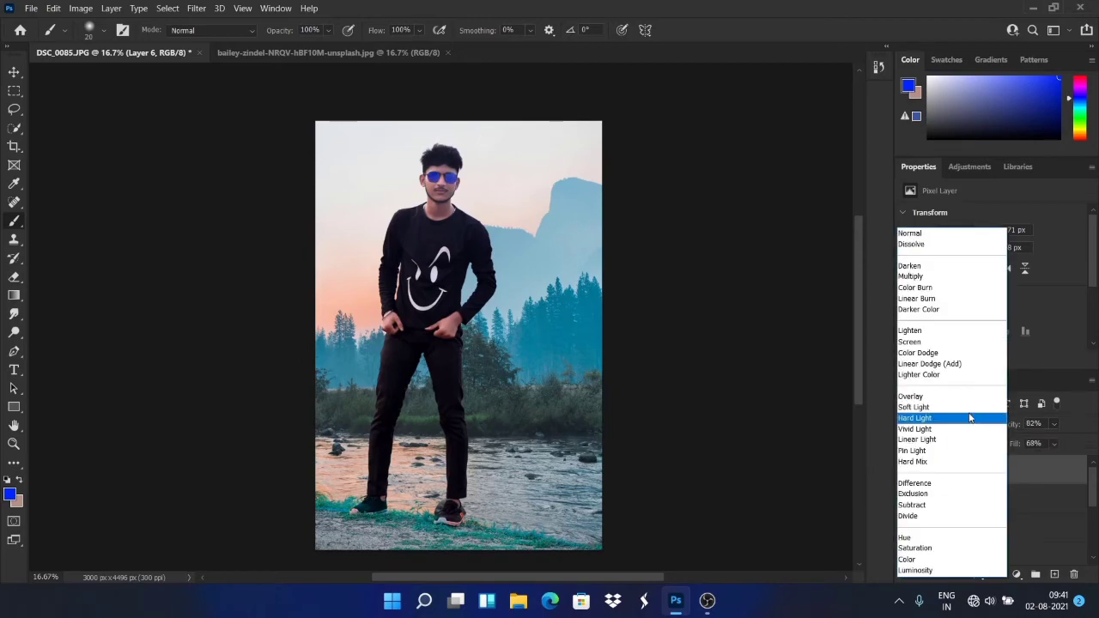
{"action": "left_click", "coordinate": [927, 397]}
{"action": "left_click", "coordinate": [1055, 424]}
{"action": "left_click", "coordinate": [1045, 442]}
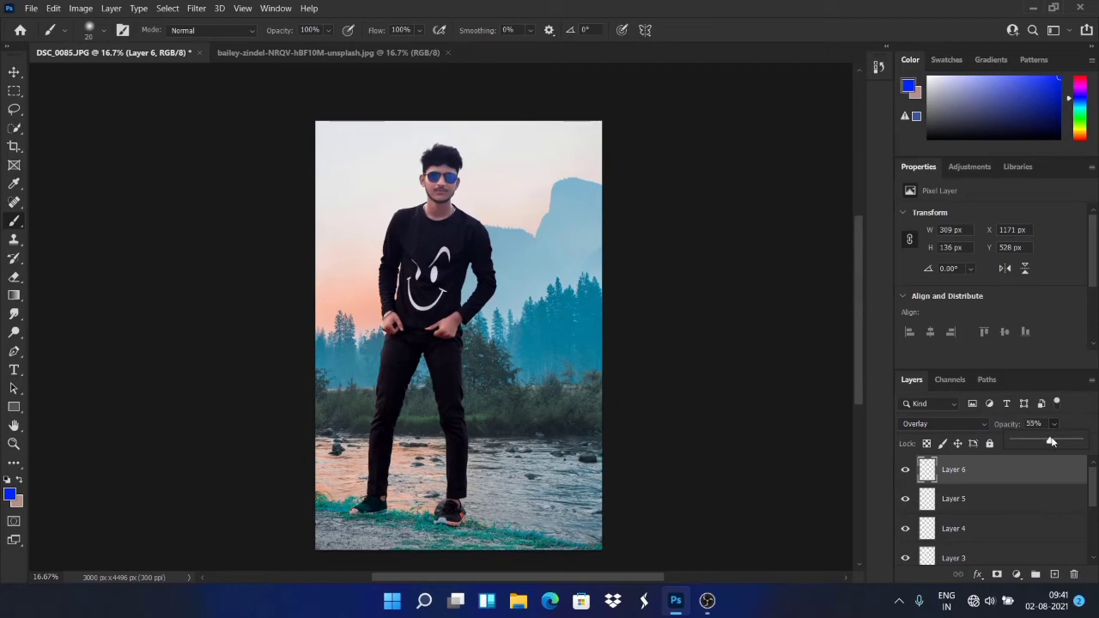
{"action": "left_click", "coordinate": [906, 470]}
{"action": "left_click", "coordinate": [906, 470]}
{"action": "scroll", "coordinate": [459, 335], "scroll_direction": "up", "scroll_amount": 5}
{"action": "scroll", "coordinate": [458, 335], "scroll_direction": "down", "scroll_amount": 6}
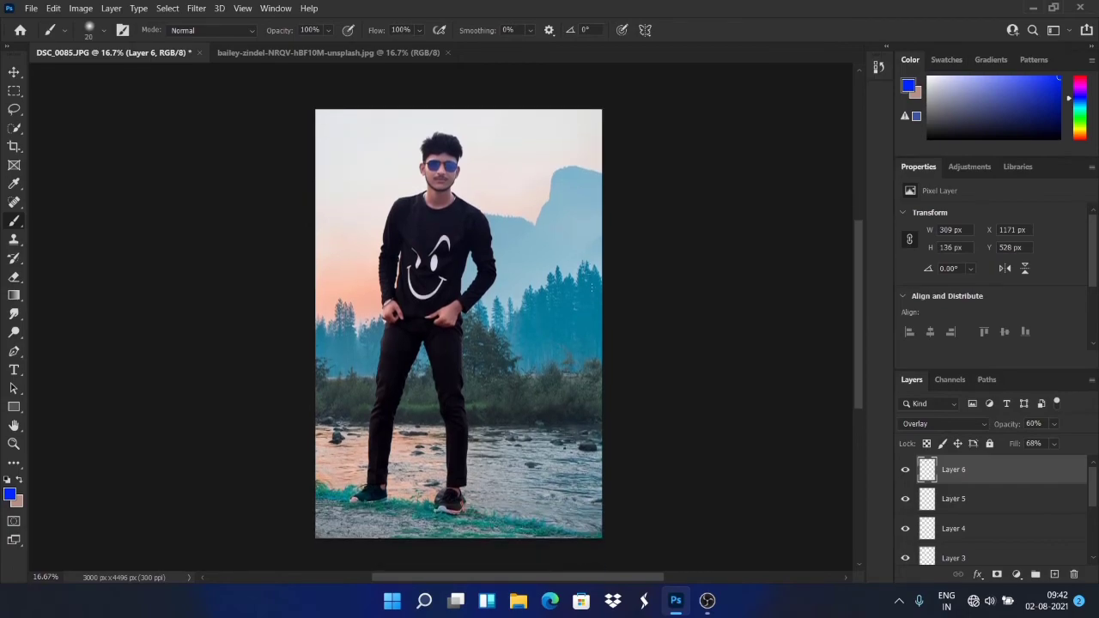
Flatten the image and duplicate the resulting Background layer.
{"action": "right_click", "coordinate": [991, 471]}
{"action": "left_click", "coordinate": [840, 433]}
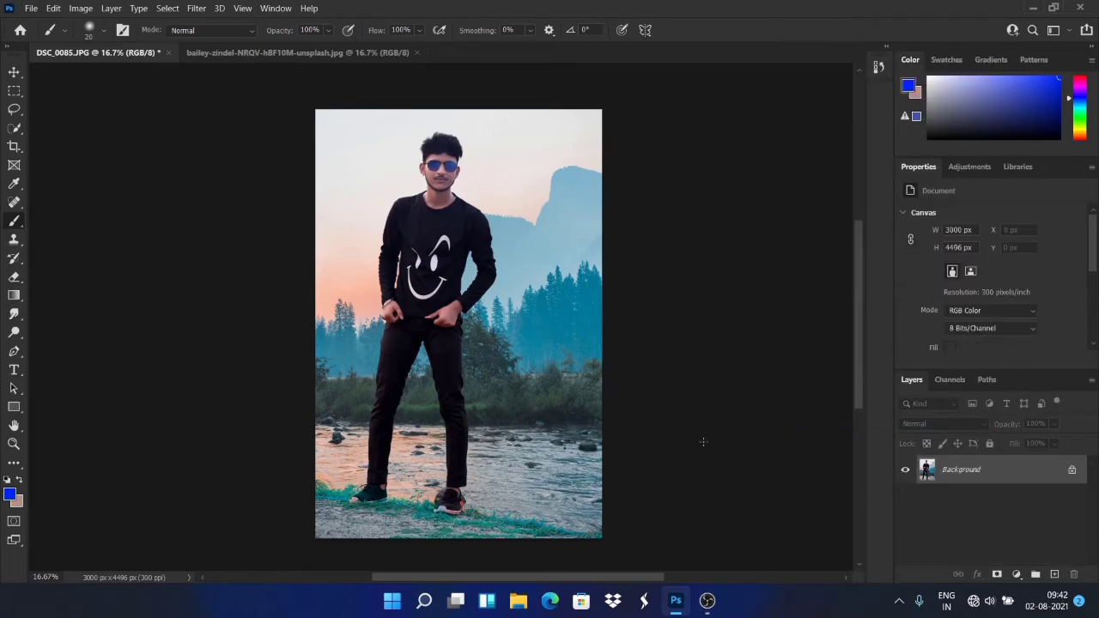
{"action": "key", "text": "ctrl+j"}
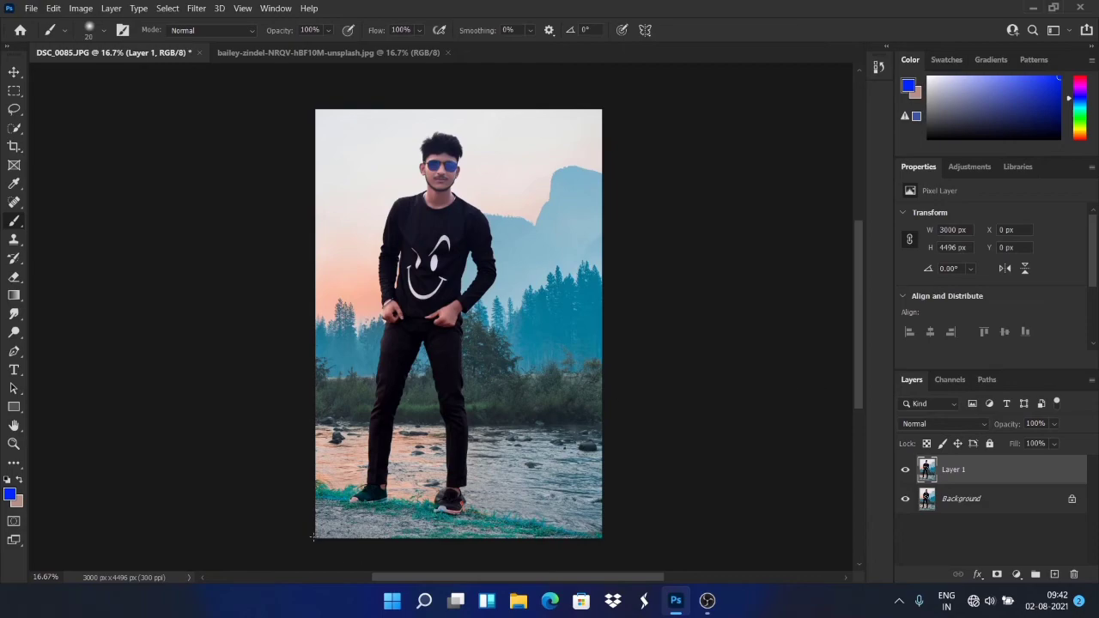
{"action": "left_click", "coordinate": [16, 370]}
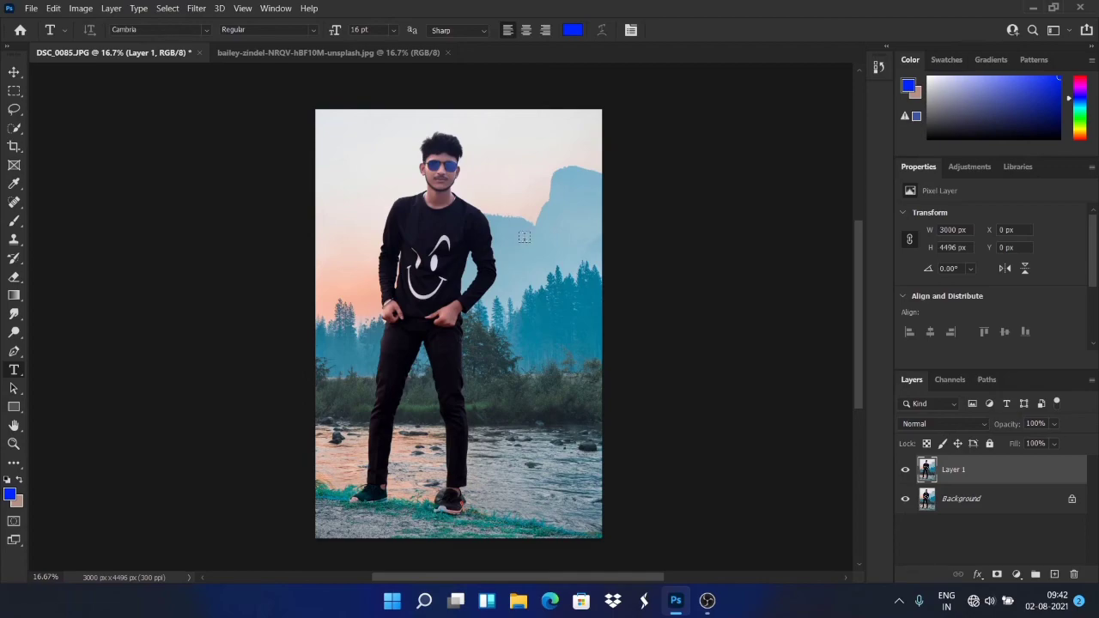
{"action": "left_click", "coordinate": [207, 33]}
{"action": "left_click", "coordinate": [228, 86]}
{"action": "left_click", "coordinate": [513, 246]}
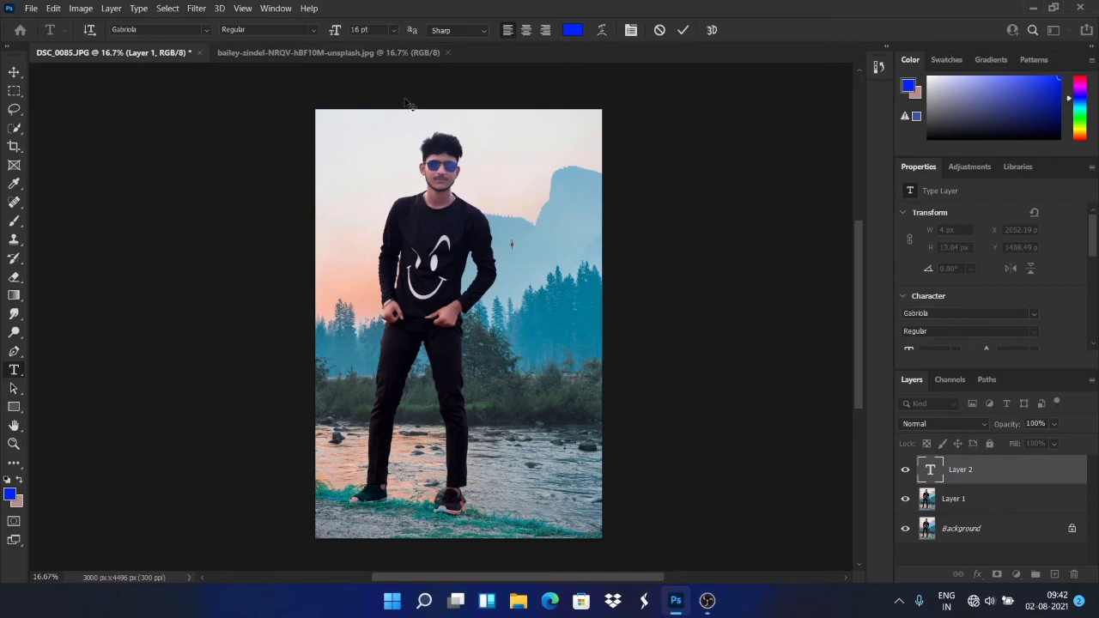
{"action": "left_click", "coordinate": [974, 469]}
{"action": "right_click", "coordinate": [965, 473]}
{"action": "left_click", "coordinate": [812, 84]}
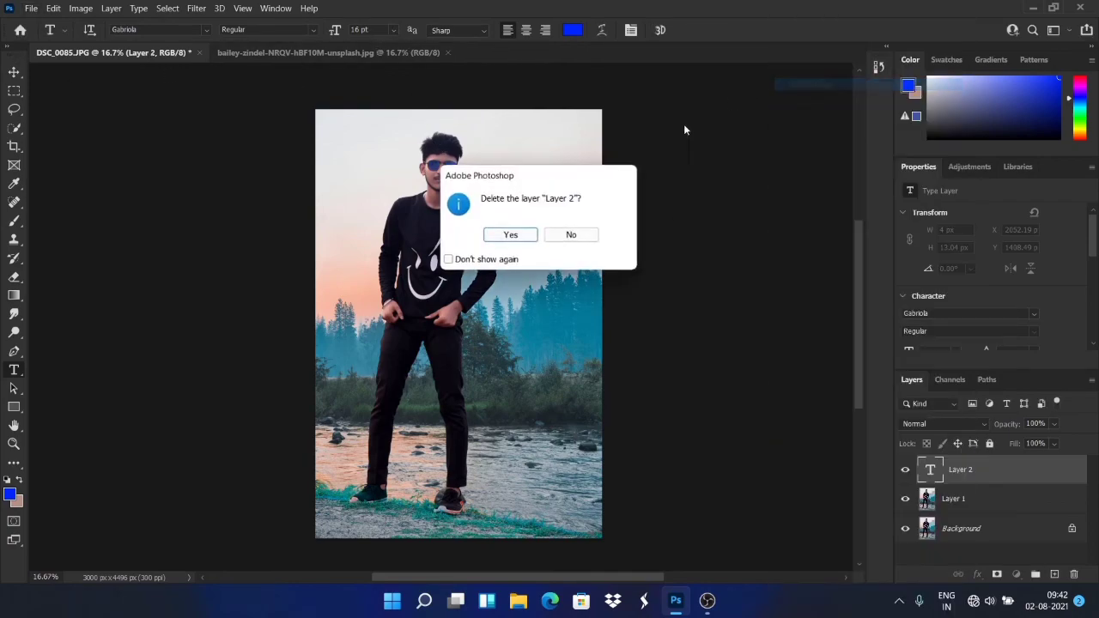
{"action": "left_click", "coordinate": [510, 238]}
Place the embedded logo image PicsArt_07-14-12.57.00 from the logo folder, scaled to 2.89%, over the background beside the man's elbow.
{"action": "left_click", "coordinate": [28, 9]}
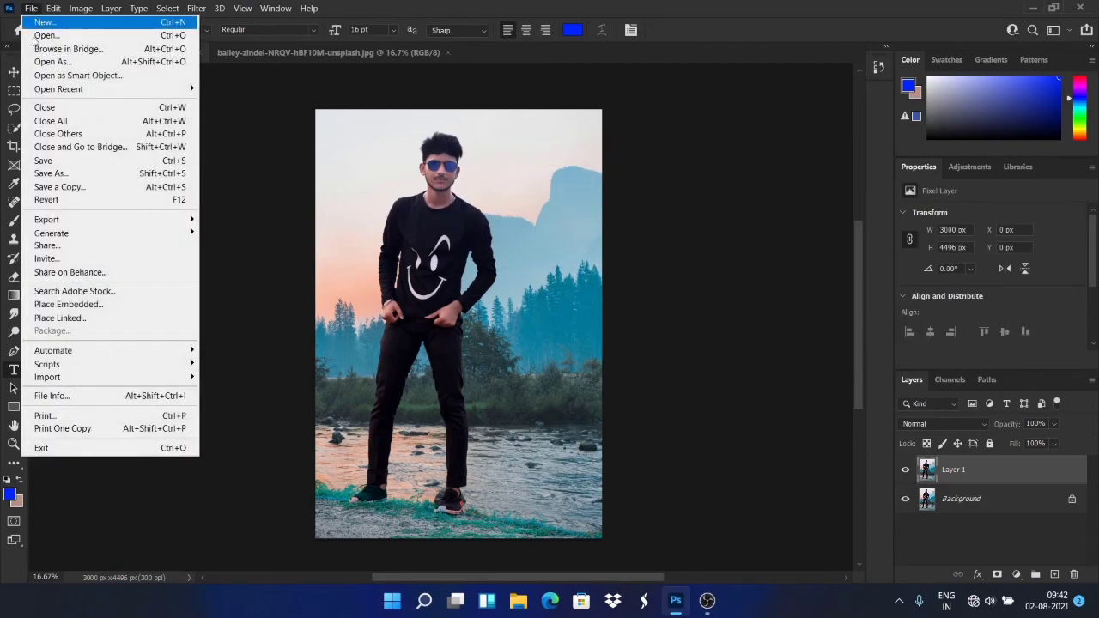
{"action": "left_click", "coordinate": [90, 305]}
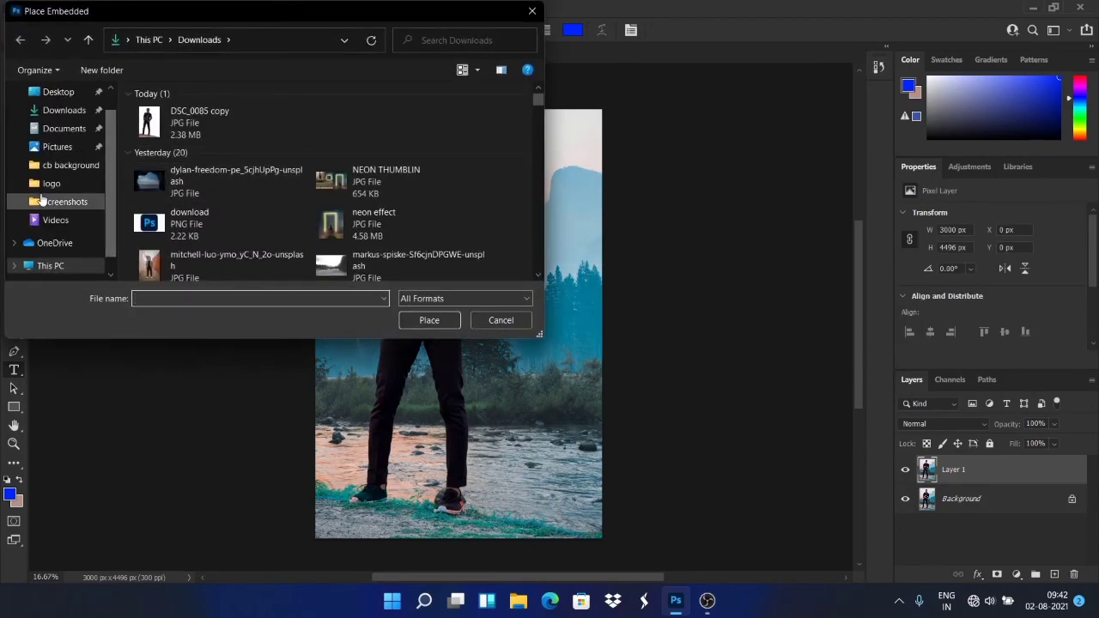
{"action": "left_click", "coordinate": [43, 185]}
{"action": "double_click", "coordinate": [483, 124]}
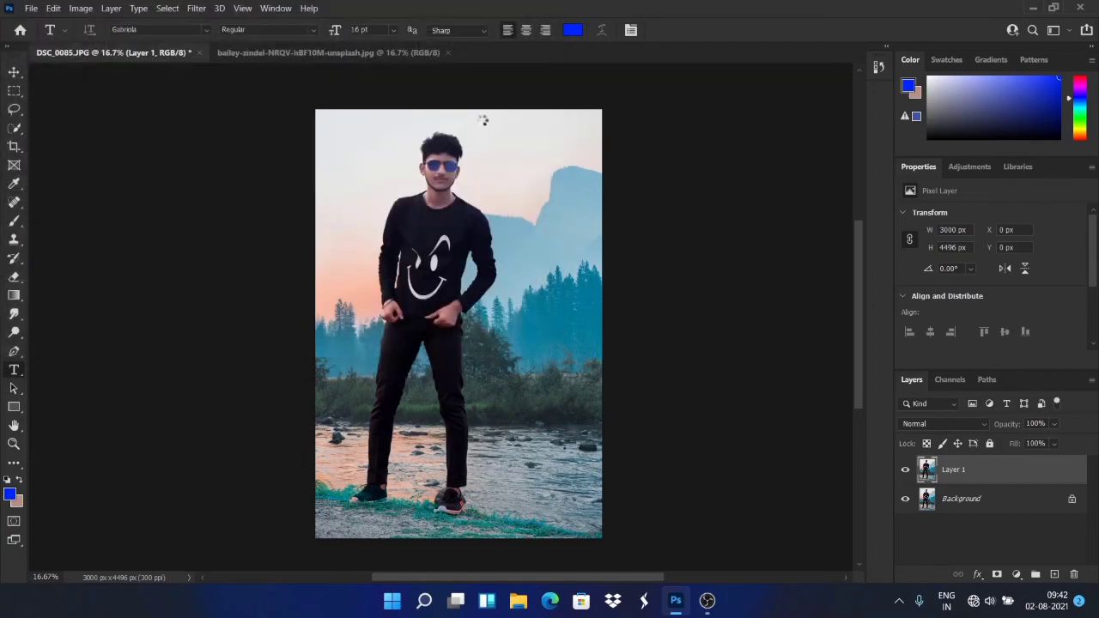
{"action": "left_click_drag", "start_coordinate": [605, 178], "coordinate": [389, 392]}
{"action": "left_click_drag", "start_coordinate": [369, 403], "coordinate": [543, 271]}
{"action": "left_click", "coordinate": [710, 31]}
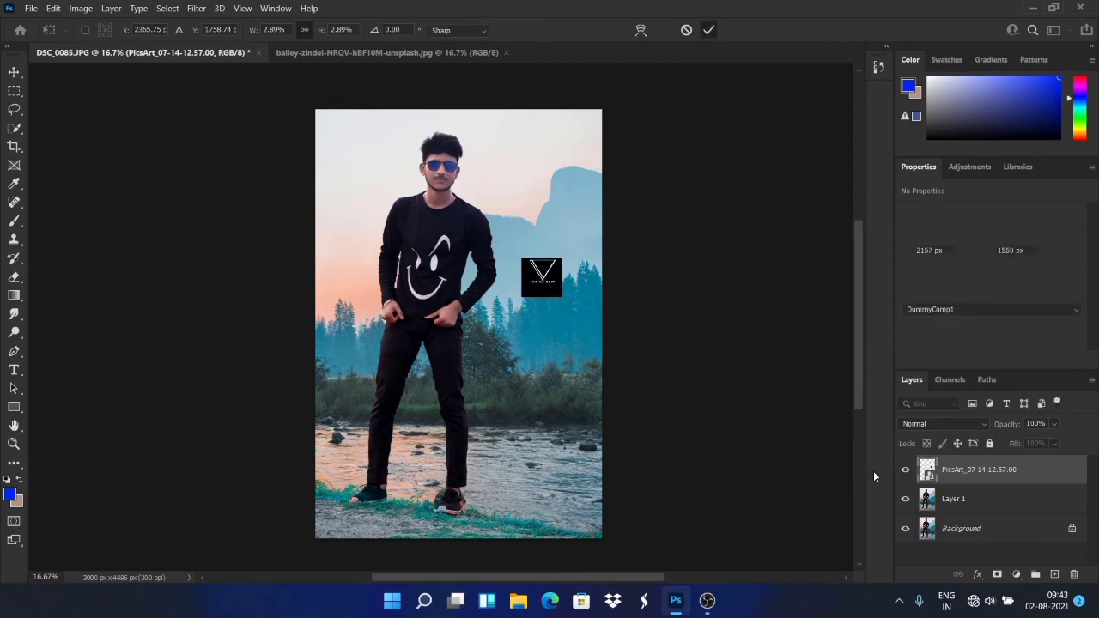
Set the logo layer's blend mode to Screen and scale the logo down proportionally.
{"action": "left_click", "coordinate": [943, 424]}
{"action": "left_click", "coordinate": [920, 344]}
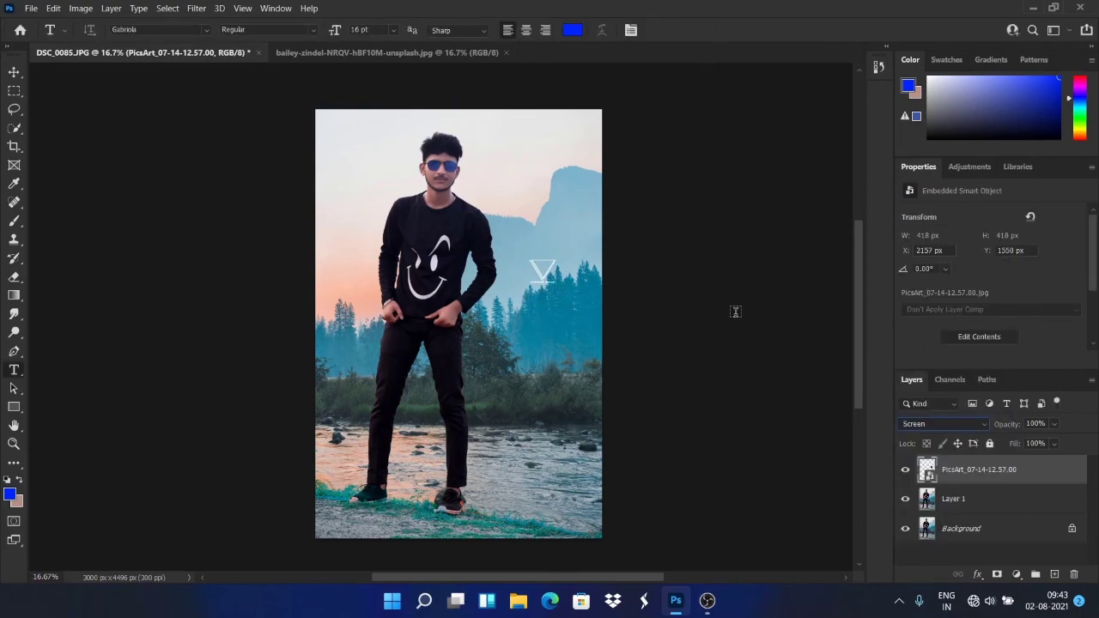
{"action": "key", "text": "ctrl+t"}
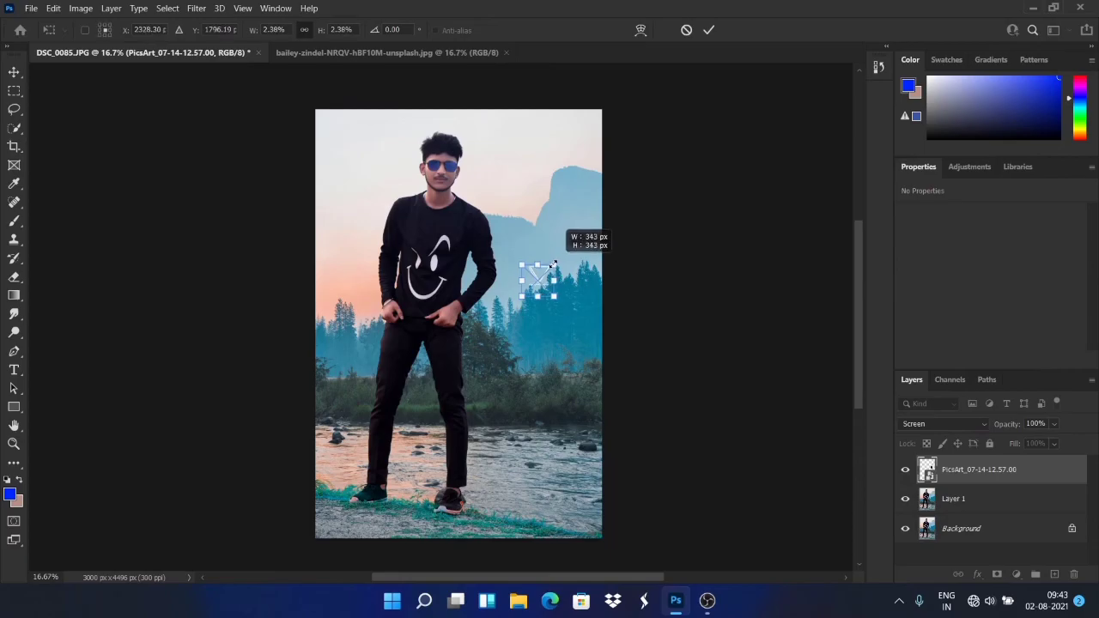